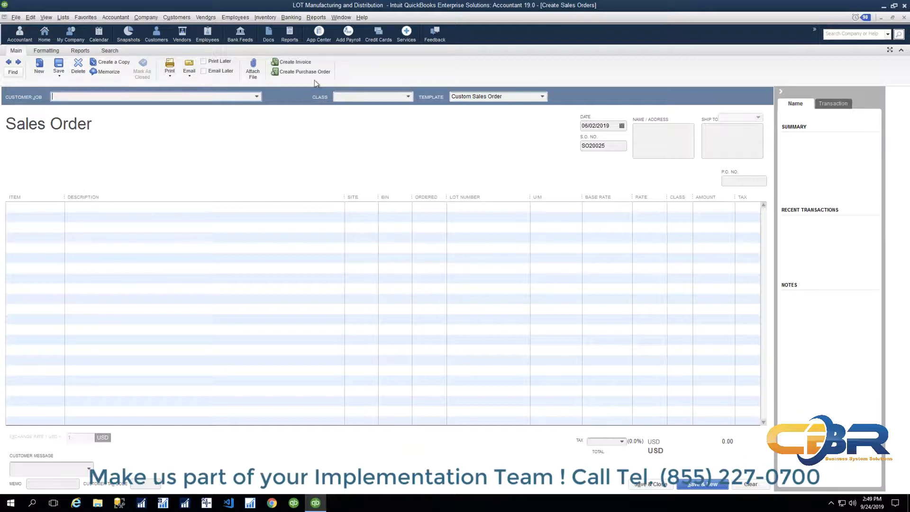
Review the formatting, report and search commands available for sales orders
click(50, 53)
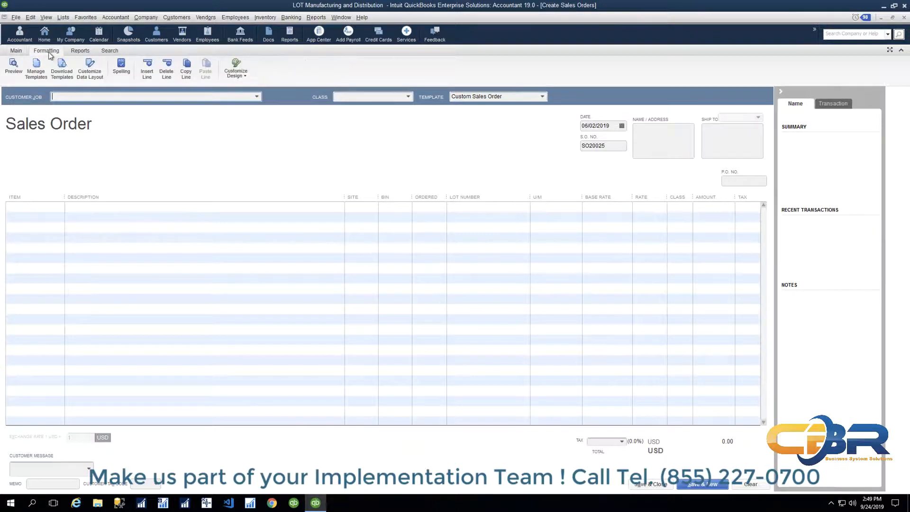
click(78, 53)
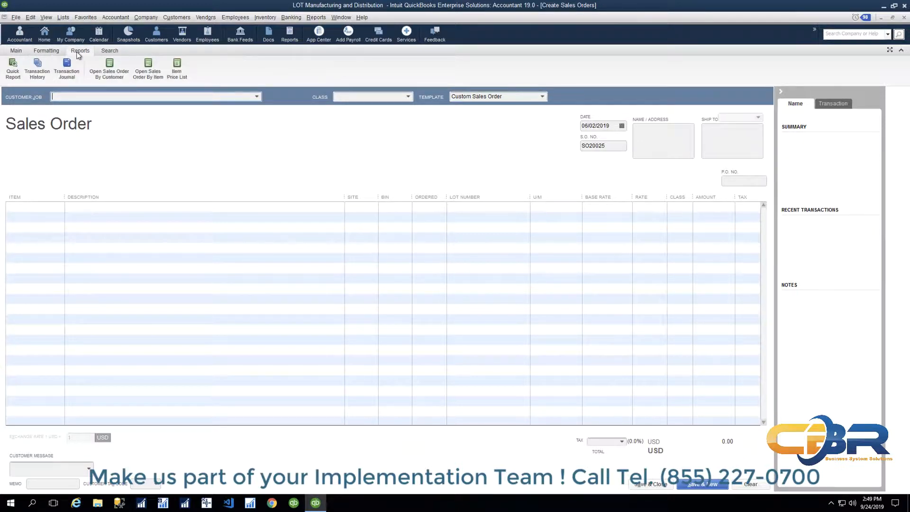
click(104, 54)
click(80, 52)
click(56, 55)
click(25, 52)
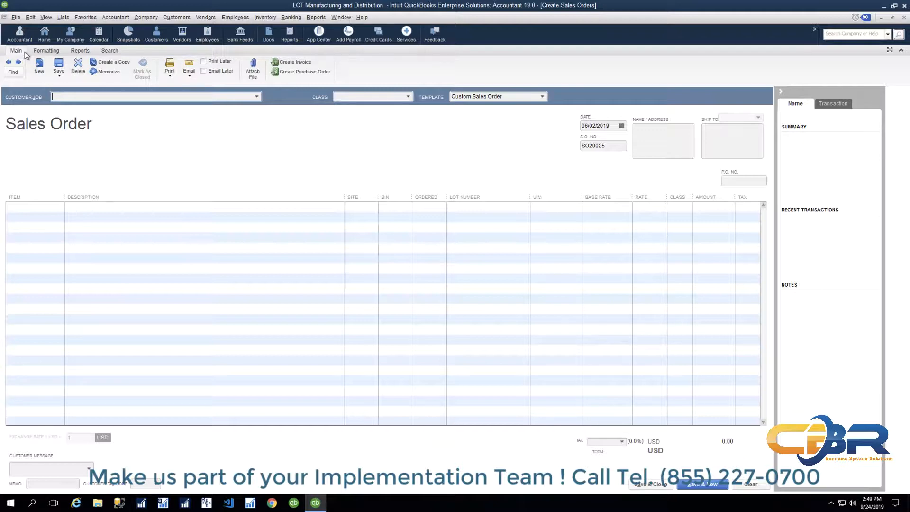
Change the sales order template to Sales Rep Orders
click(543, 97)
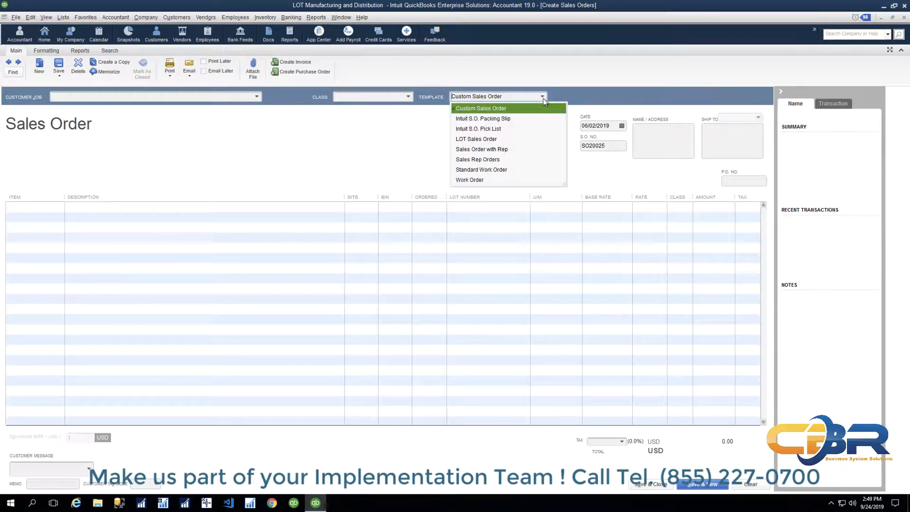
click(495, 160)
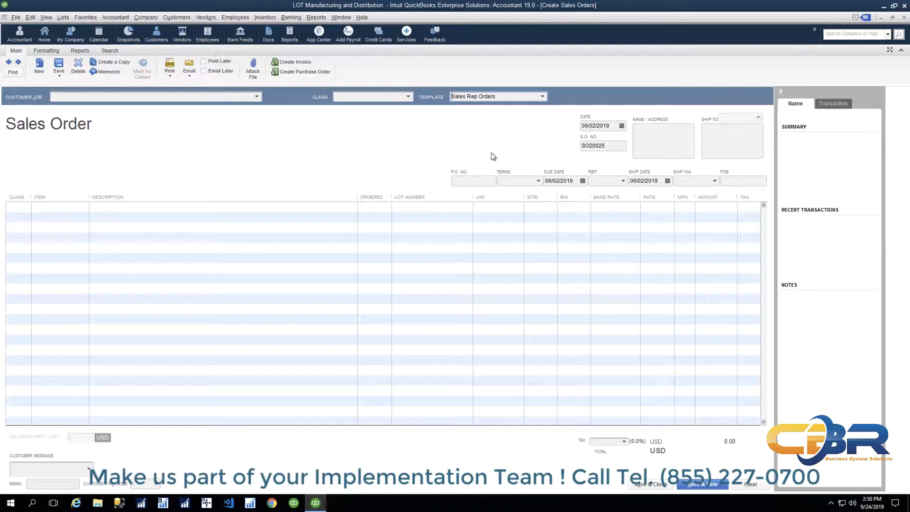
Switch to Business Central and review the available role centers in My Settings without changing anything
click(750, 6)
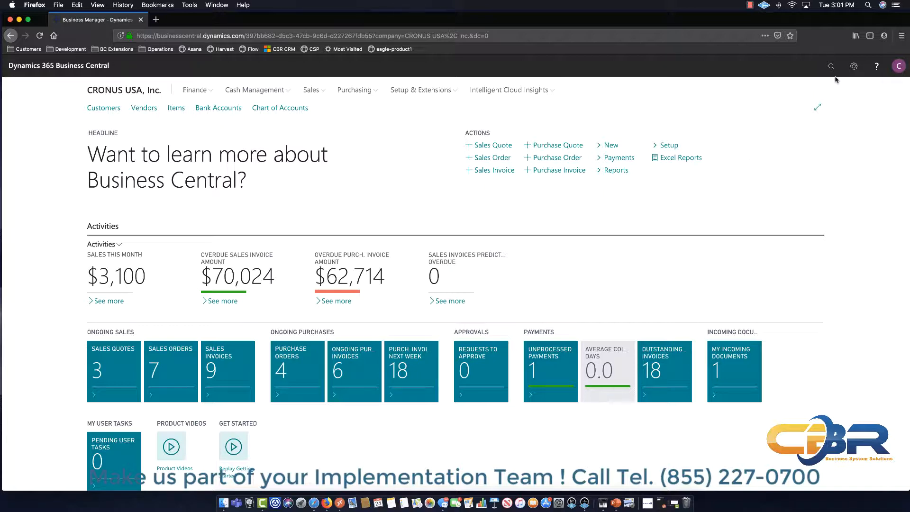
click(853, 67)
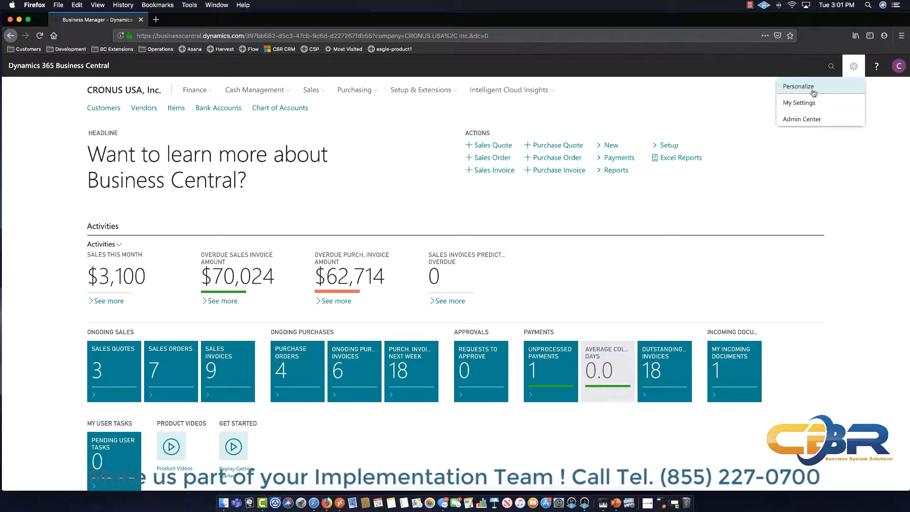
click(802, 107)
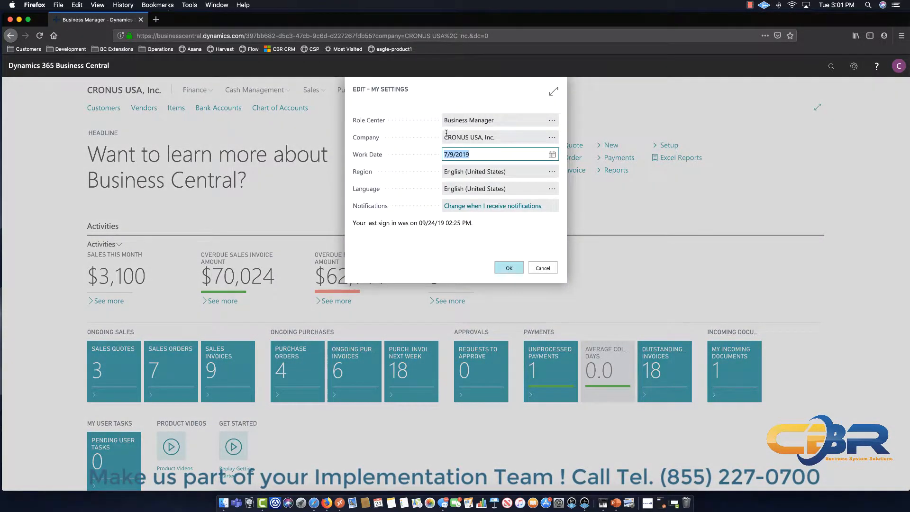
click(552, 122)
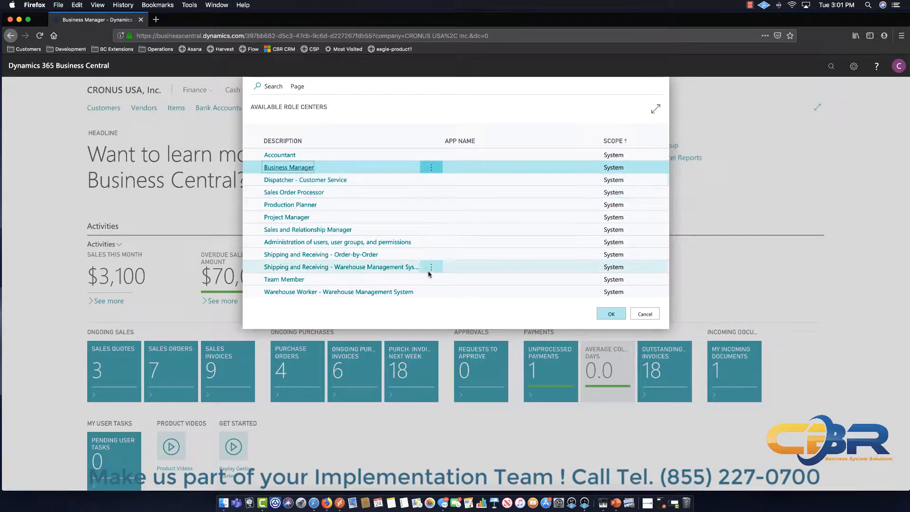
click(641, 315)
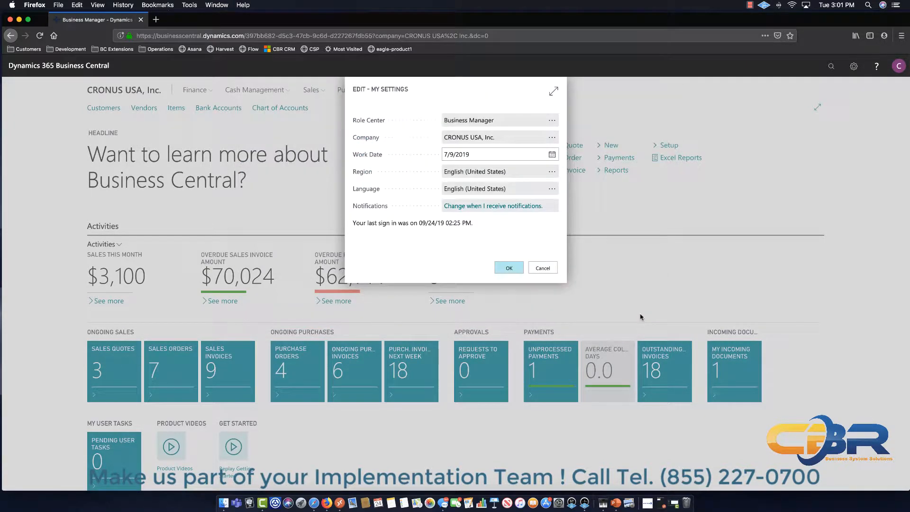
click(543, 268)
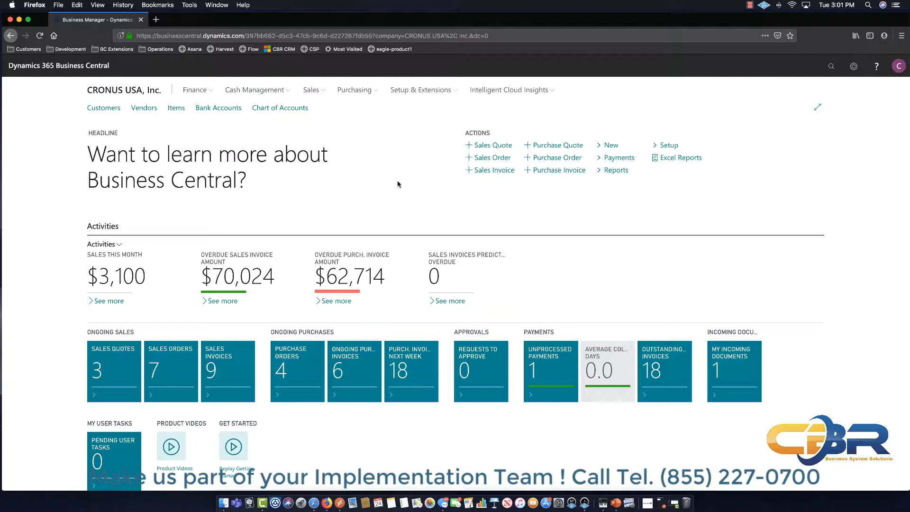
Search Business Central for "sales order" and create a new sales order from the results
click(318, 96)
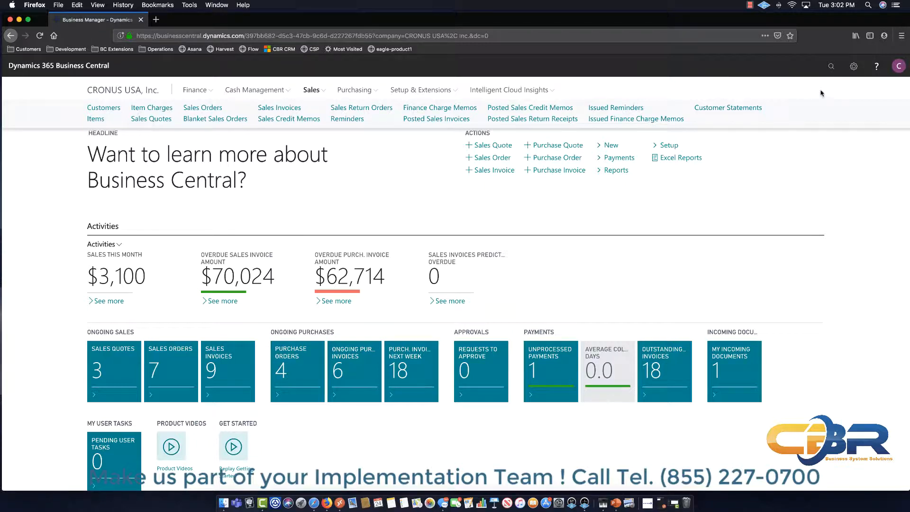
click(831, 70)
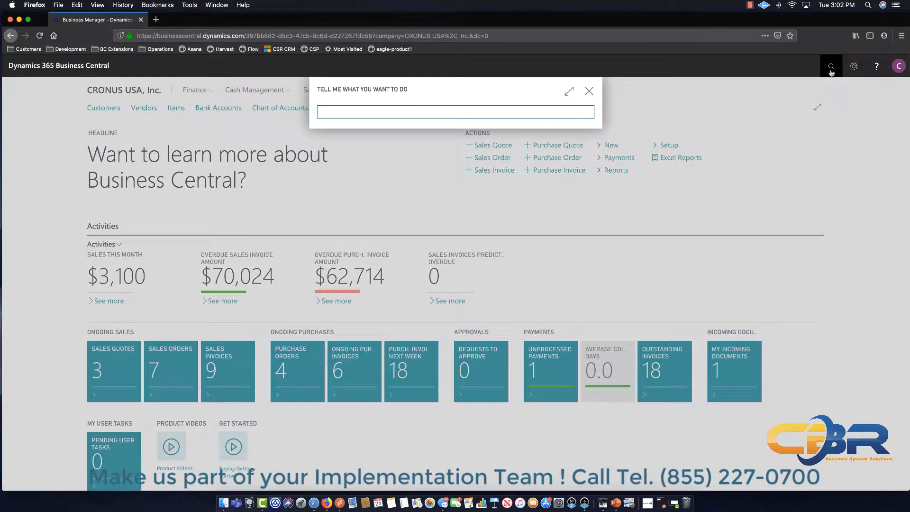
text(sales order)
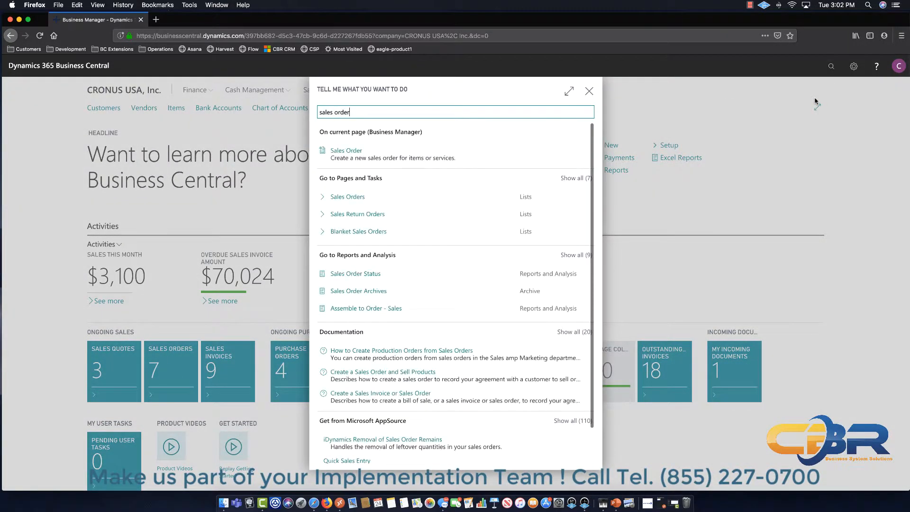
click(338, 154)
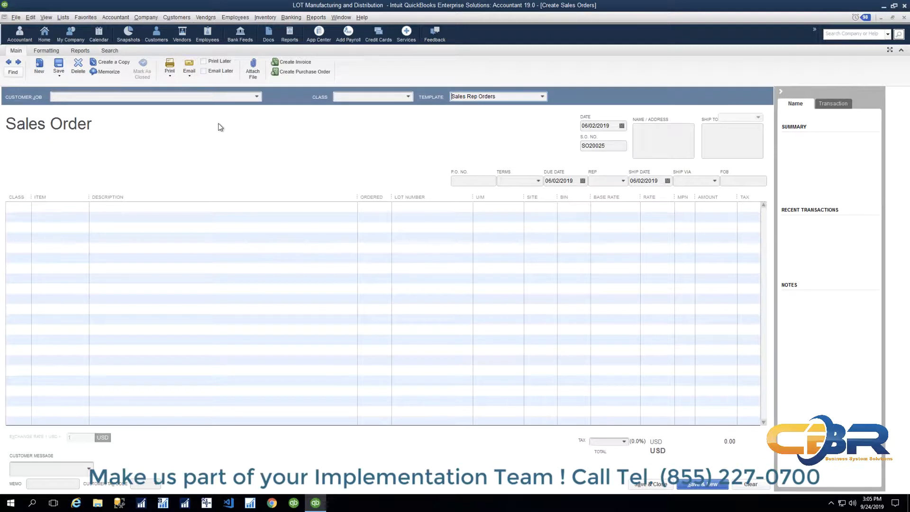
Switch to QuickBooks, set the sales order's customer to Jackson Corp. and view its transaction summary
click(256, 98)
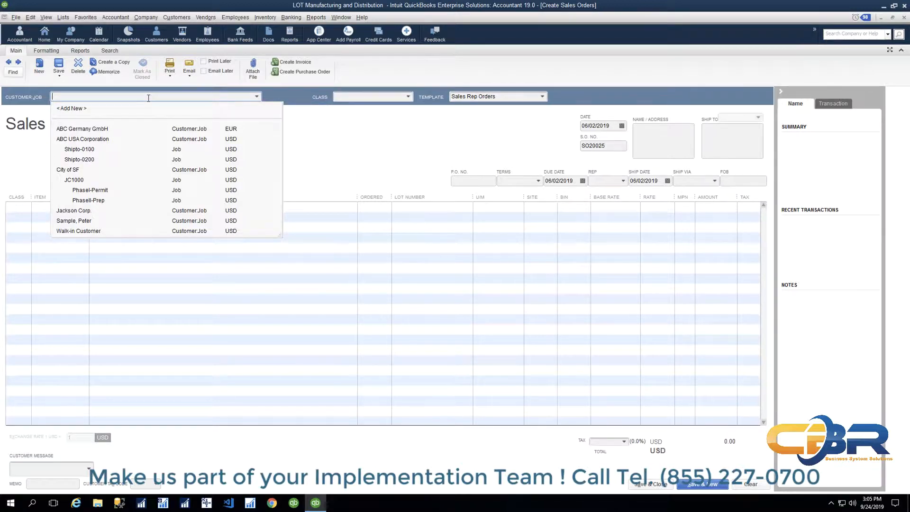
text(Jackson Corp.)
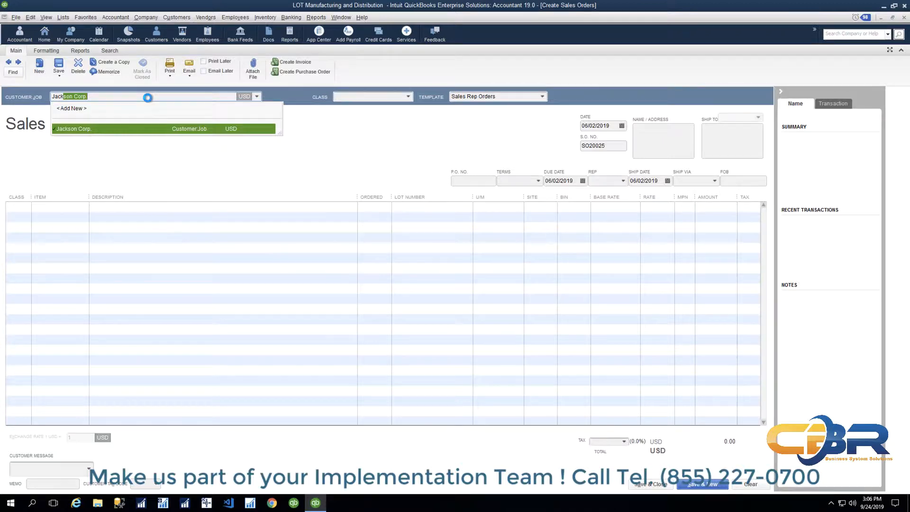
key(Tab)
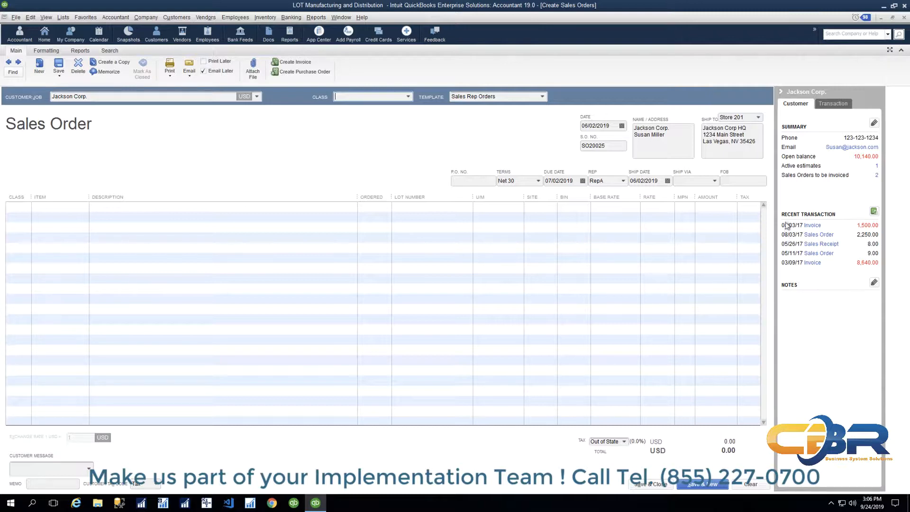
click(827, 108)
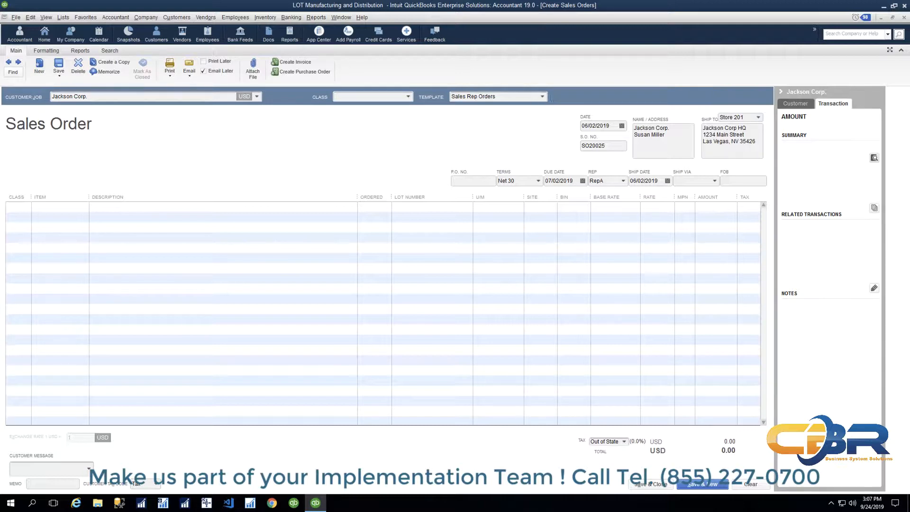
Enter "test PO" as the P.O. number and keep the default terms, due date, rep and ship date
click(613, 126)
drag(613, 147, 574, 149)
click(479, 180)
text(test PO)
key(Tab)
key(Tab)
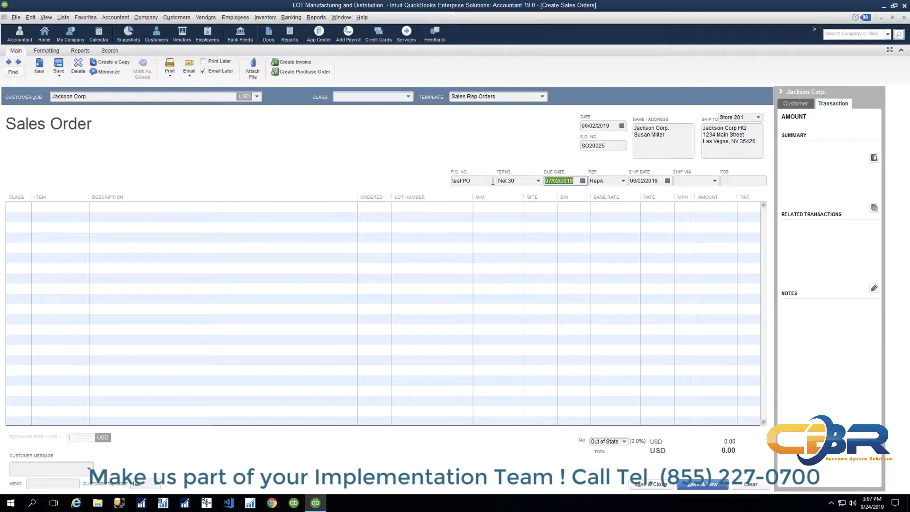
key(Tab)
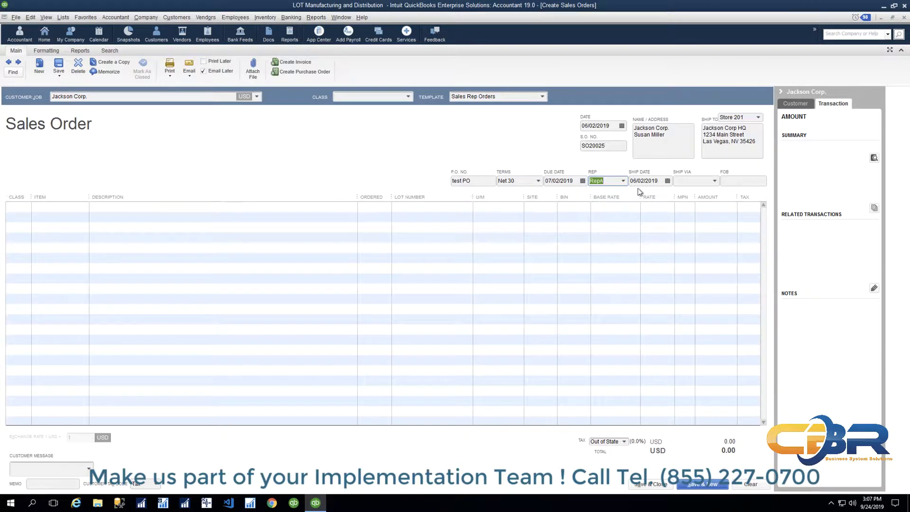
key(Tab)
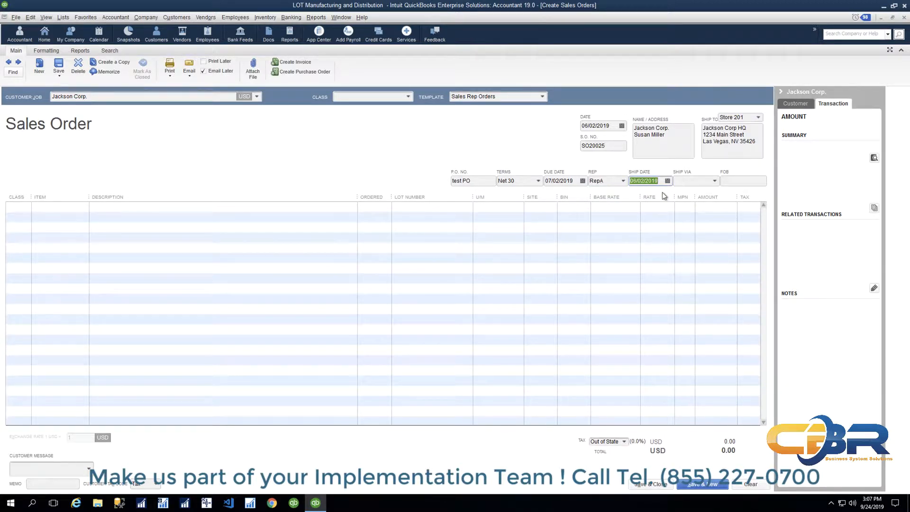
Set the shipping method of the sales order to UPS and leave the FOB field empty
key(Tab)
click(714, 181)
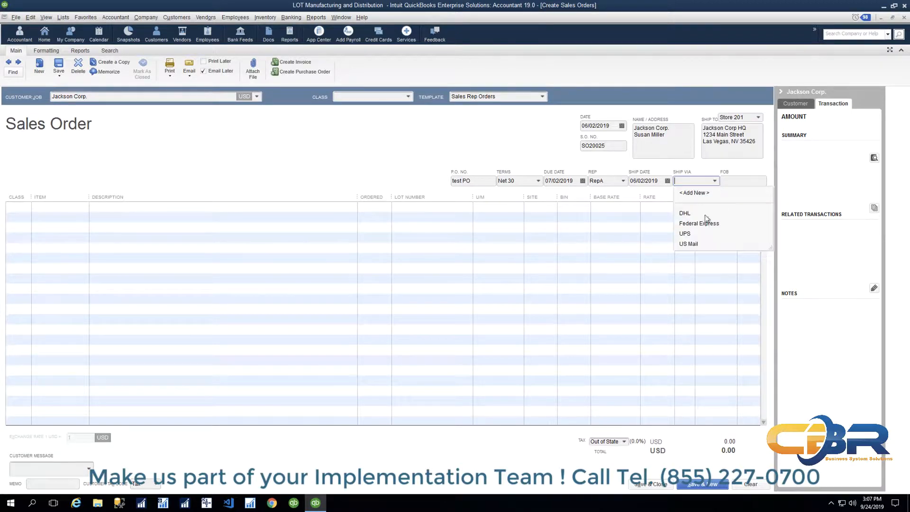
click(688, 234)
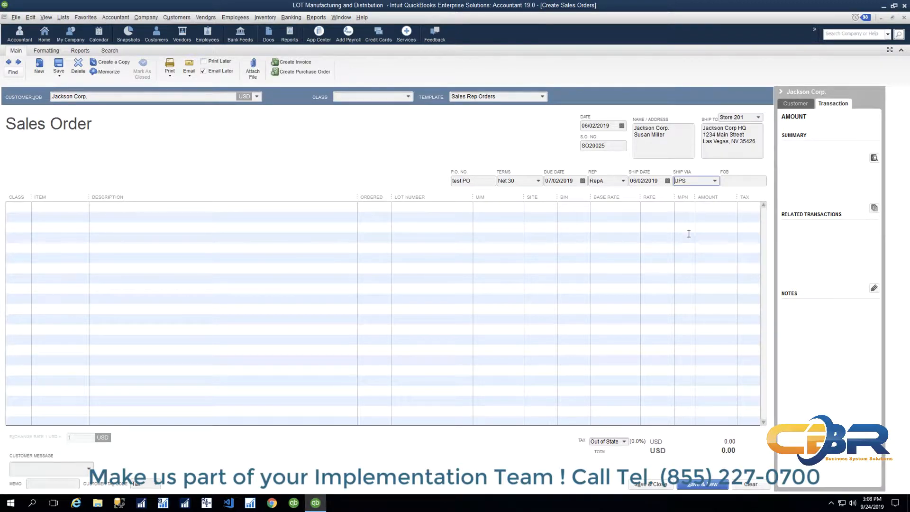
key(Tab)
click(715, 181)
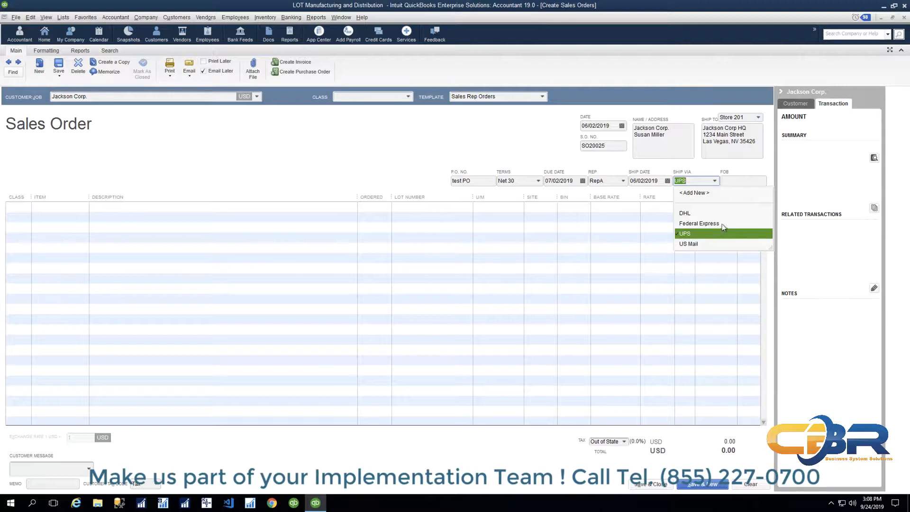
click(726, 181)
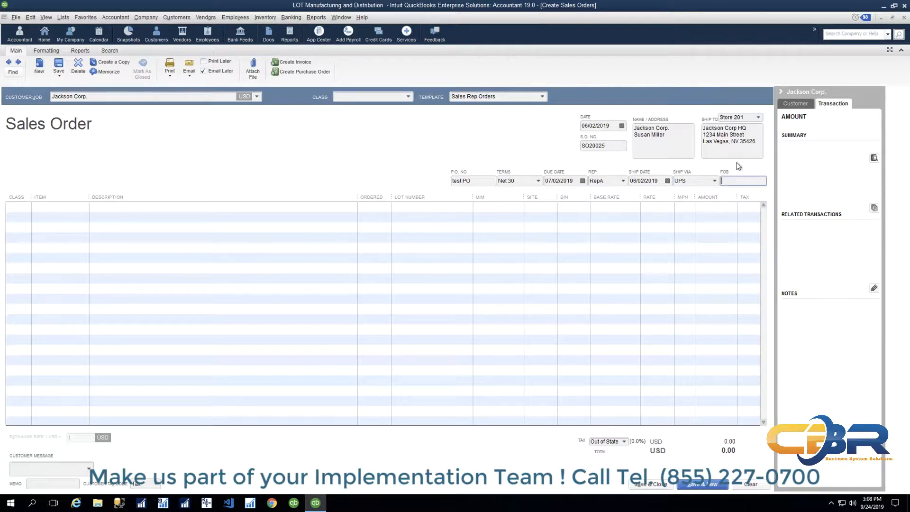
Change the ship-to address of the sales order to Store 301
click(758, 119)
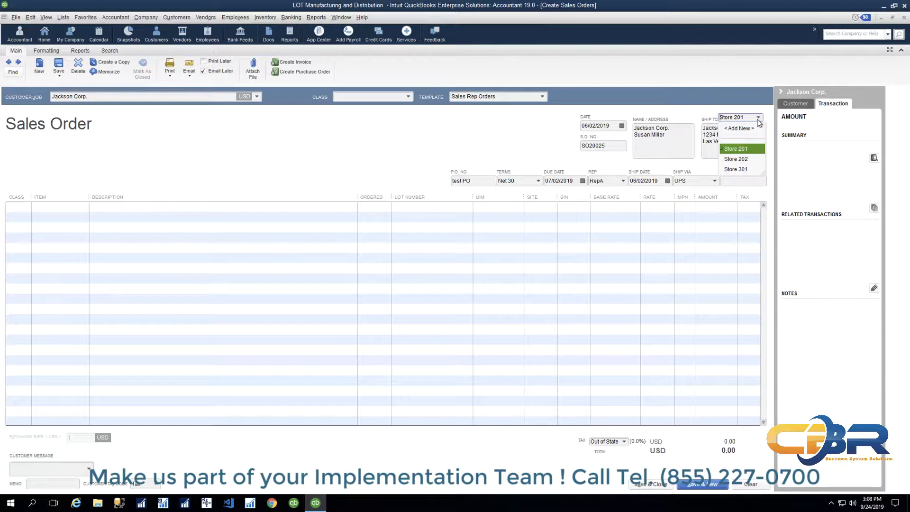
drag(762, 173, 762, 196)
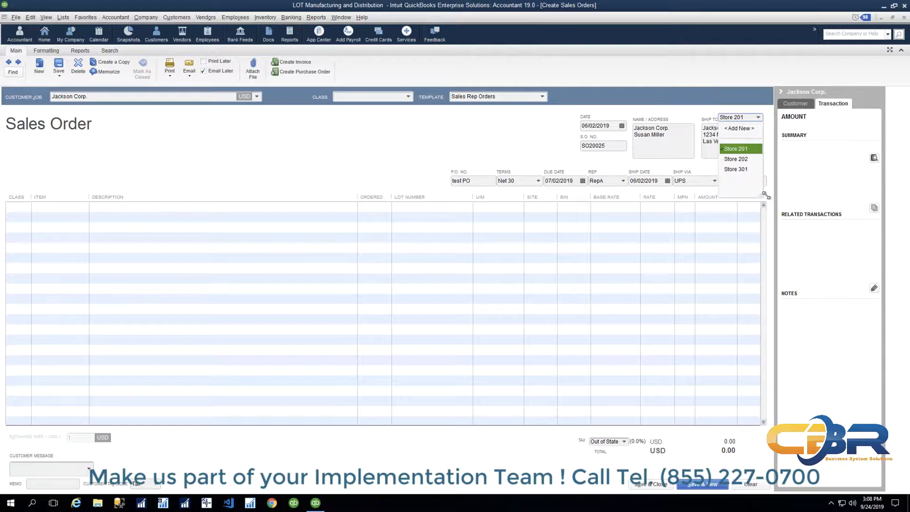
click(736, 169)
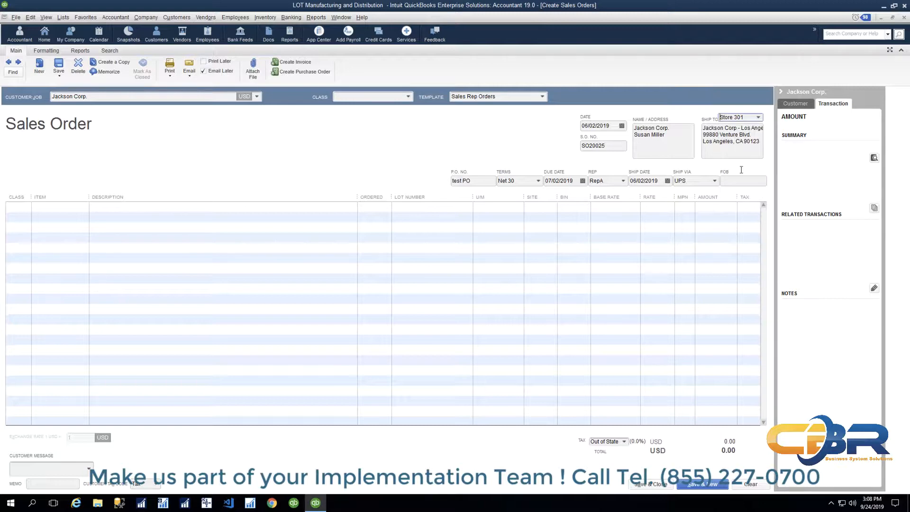
drag(703, 128, 757, 145)
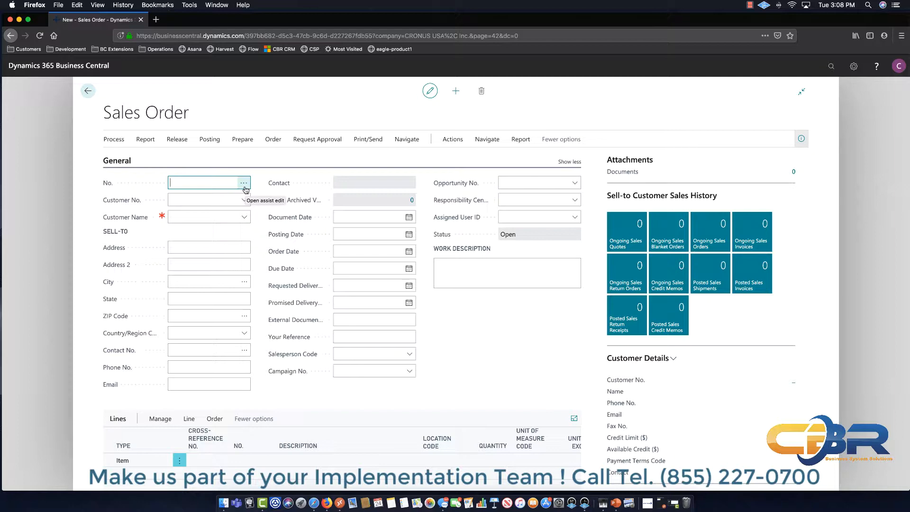
Switch to Business Central and number the new sales order from the S-ORD-REP series, checking the series' lines first
click(244, 184)
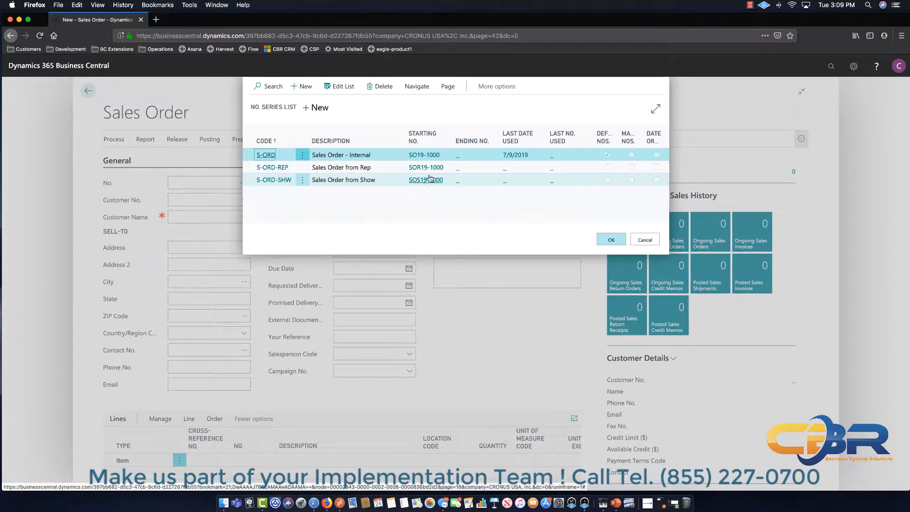
click(413, 168)
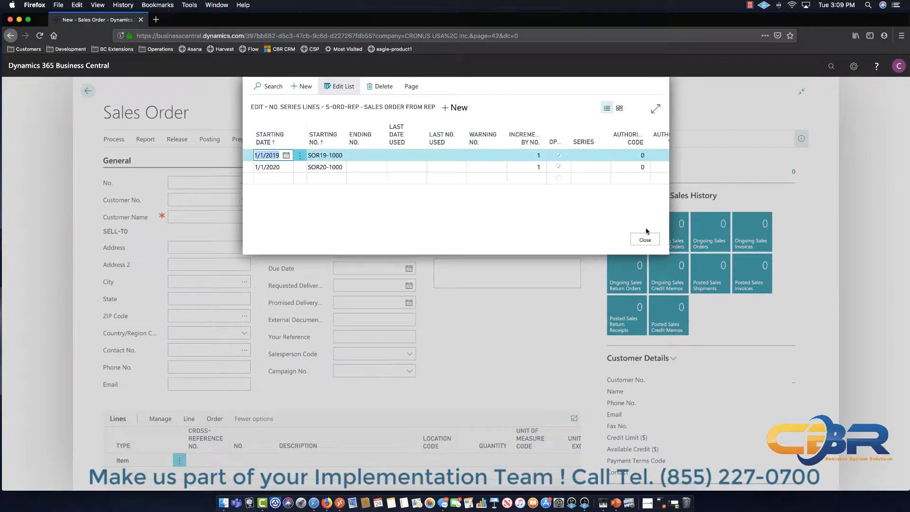
click(637, 240)
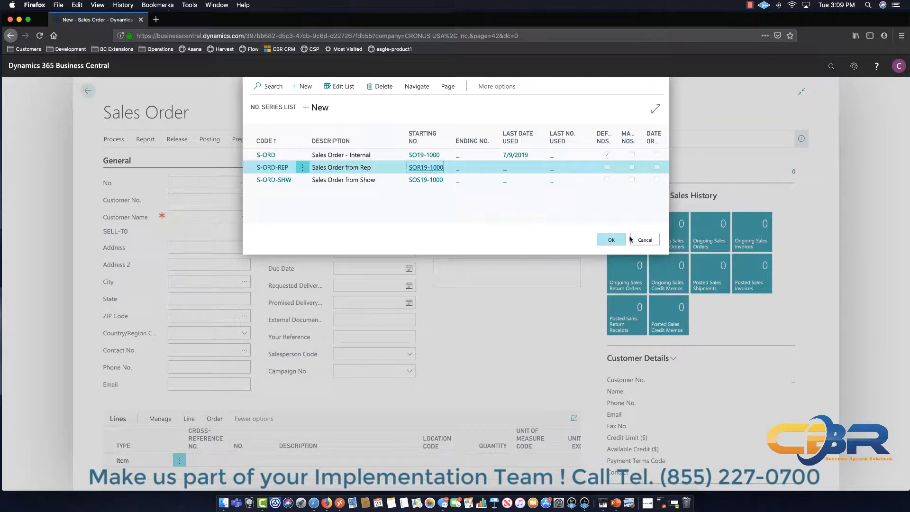
click(611, 240)
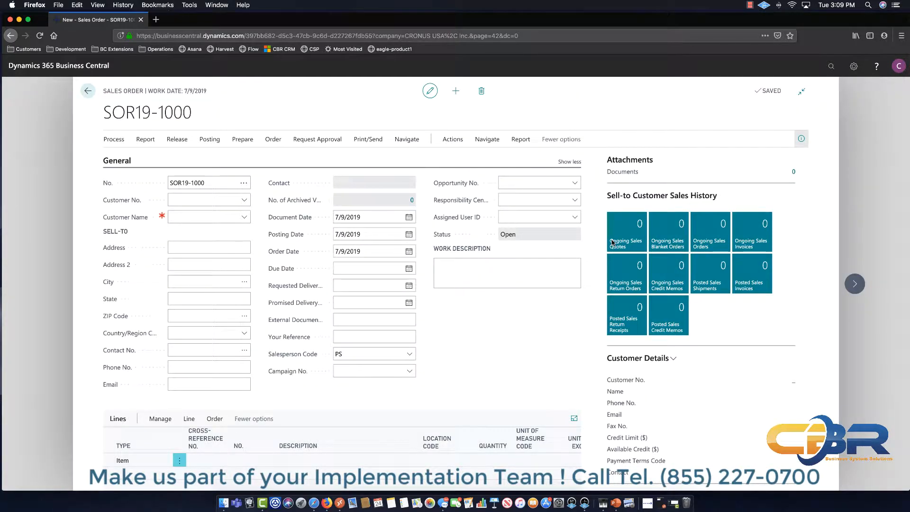
Search the customer lookup by name, customer number and partial ZIP code, and select Adatum Corporation as the order's customer
click(220, 198)
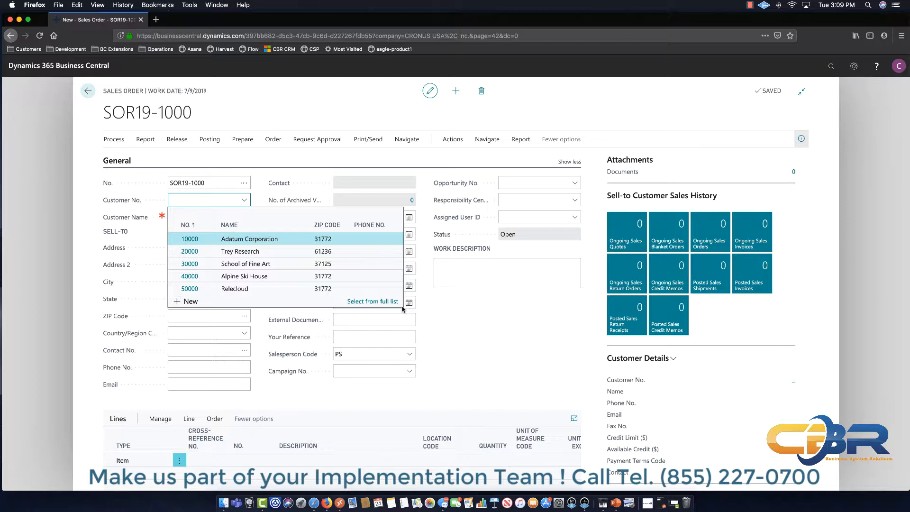
text(ada)
text(10000)
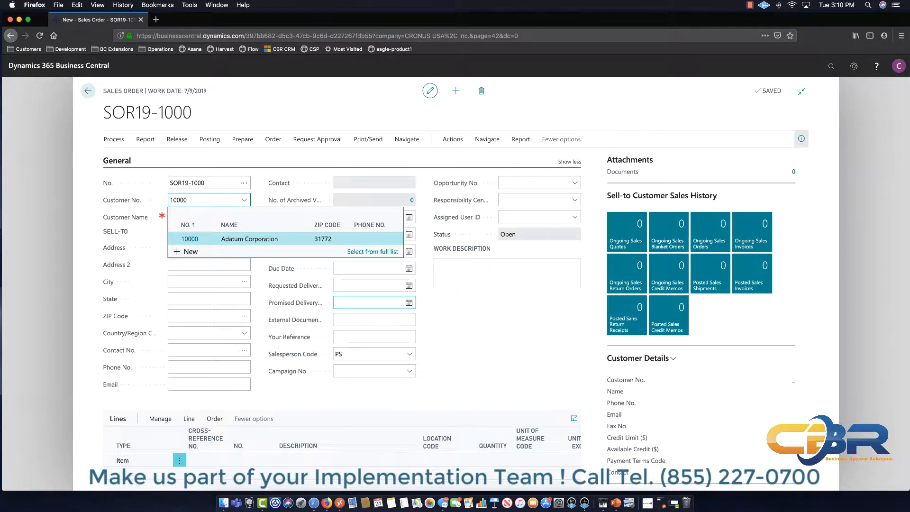
key(BackSpace)
key(BackSpace)
key(BackSpace)
key(BackSpace)
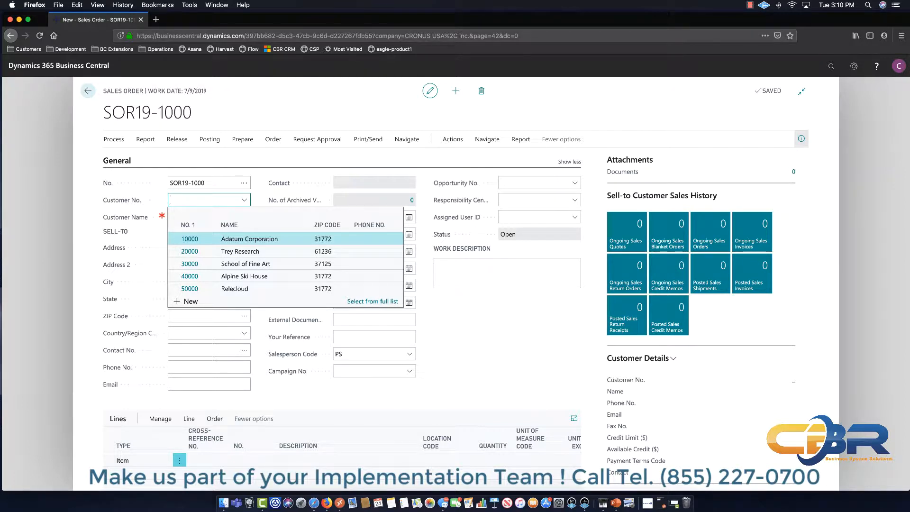
text(3177)
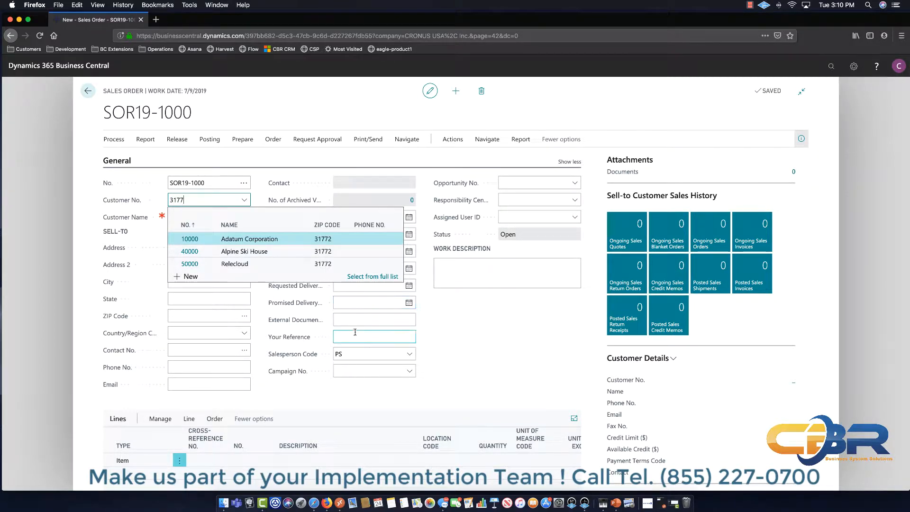
click(191, 240)
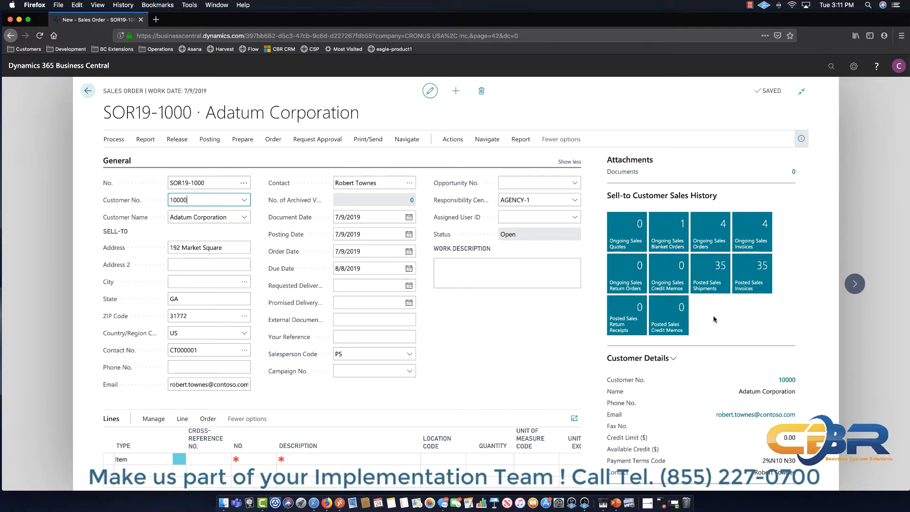
Examine the customer's sales history, customer details, sales line details and item invoicing details shown beside the order
scroll(713, 318, down, 5)
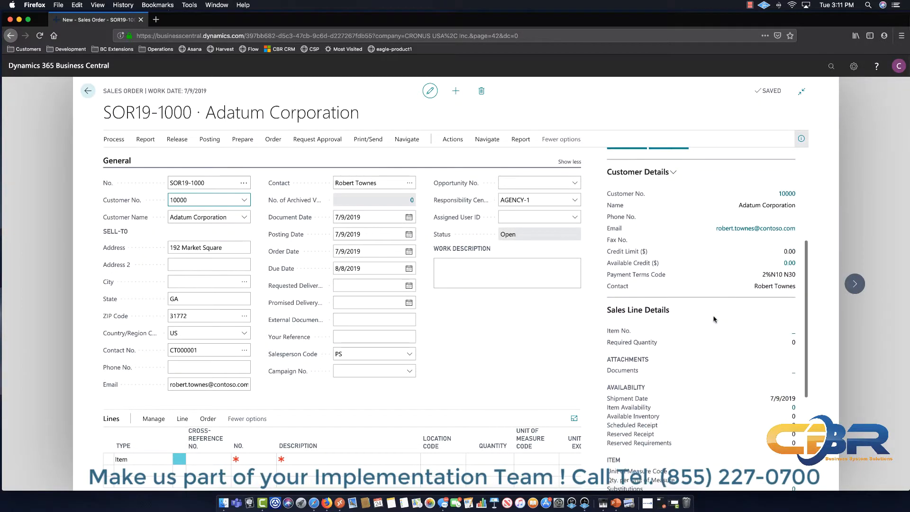
scroll(714, 319, up, 3)
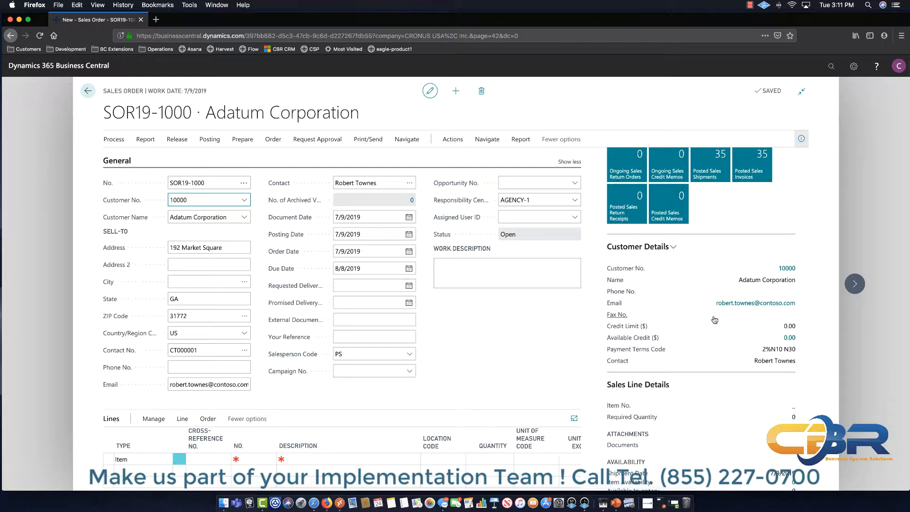
scroll(713, 319, down, 3)
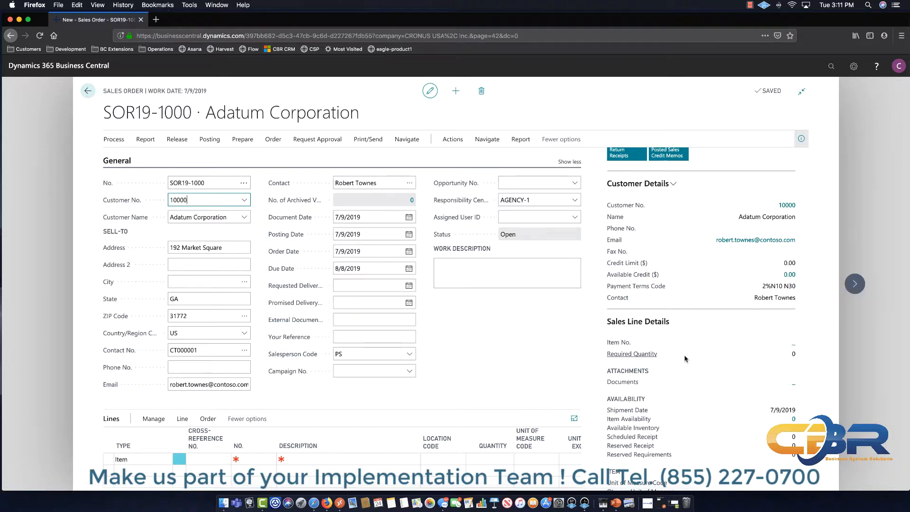
scroll(699, 348, down, 5)
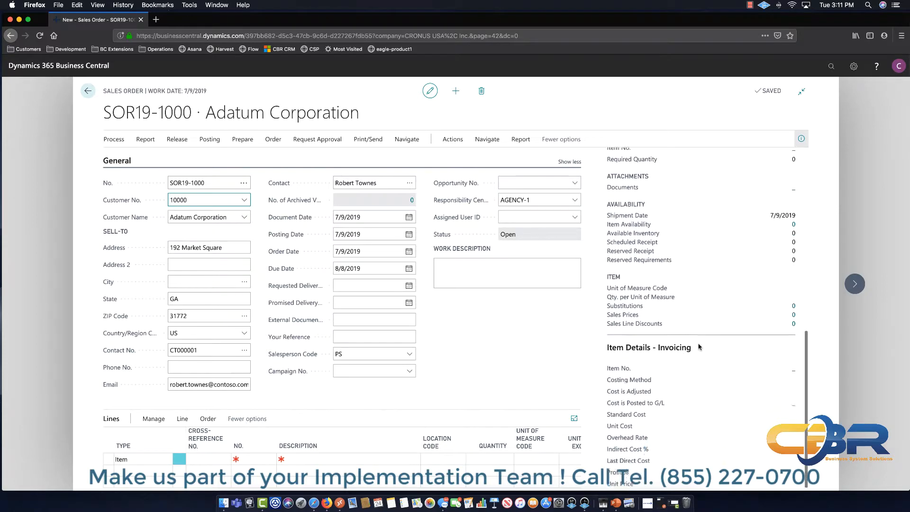
scroll(699, 347, up, 5)
scroll(699, 346, up, 4)
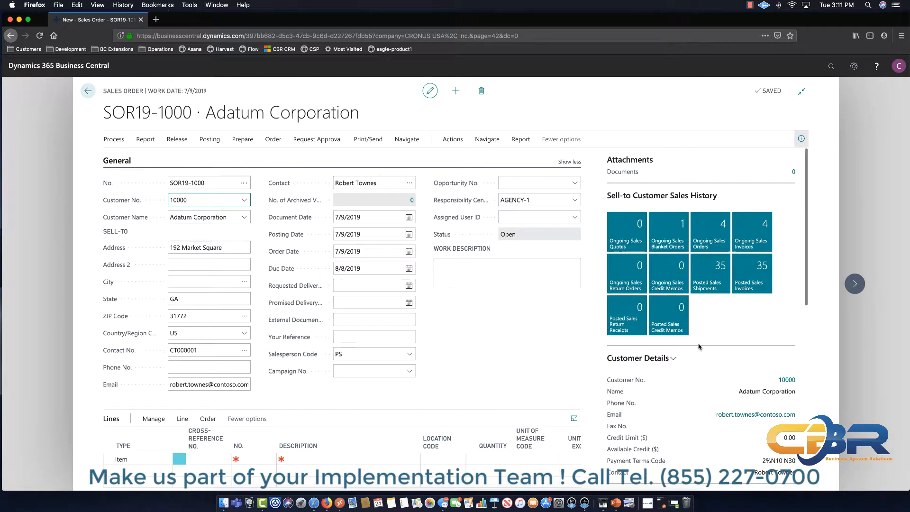
scroll(699, 347, down, 6)
scroll(699, 348, up, 3)
scroll(699, 347, up, 6)
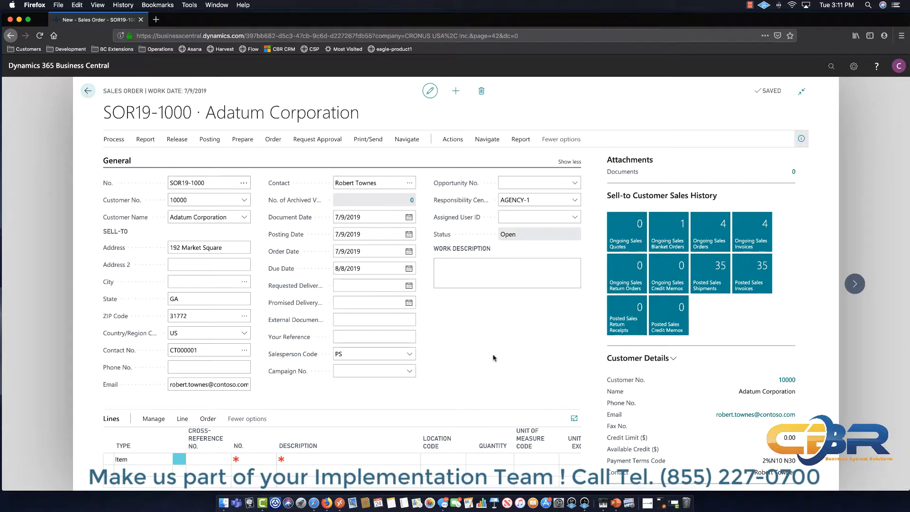
Set the order's requested delivery date to 9/26/2019 and its promised delivery date to 9/27/2019
click(365, 287)
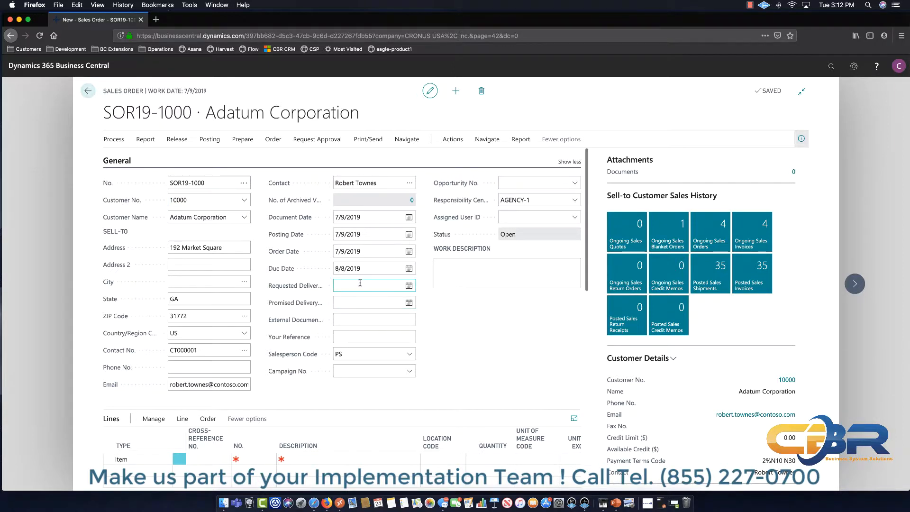
click(360, 252)
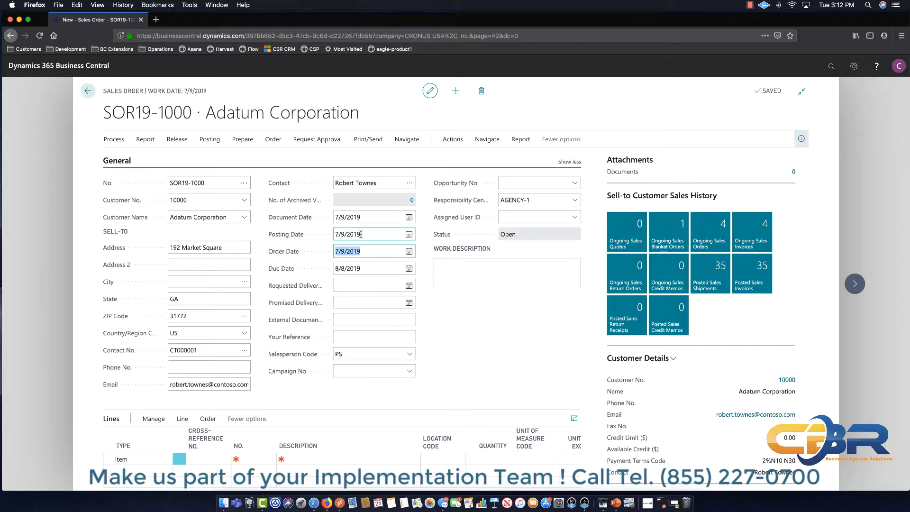
click(360, 287)
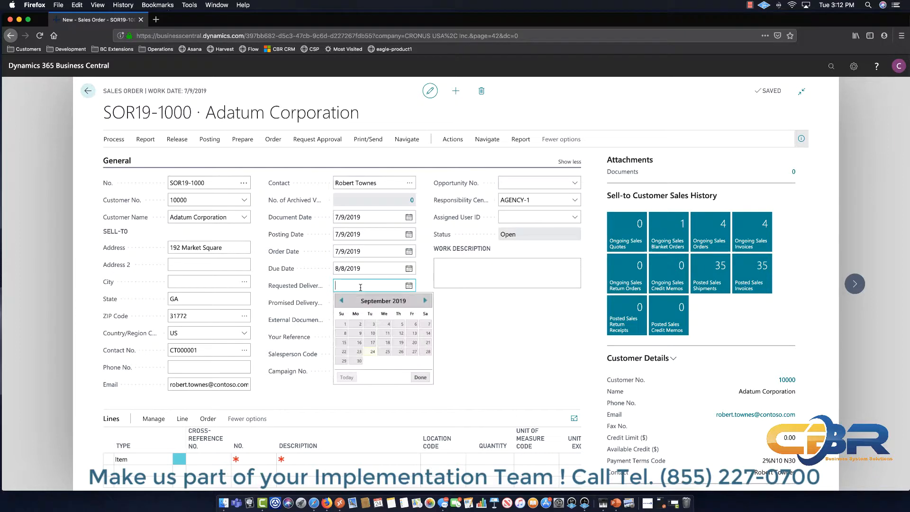
click(401, 351)
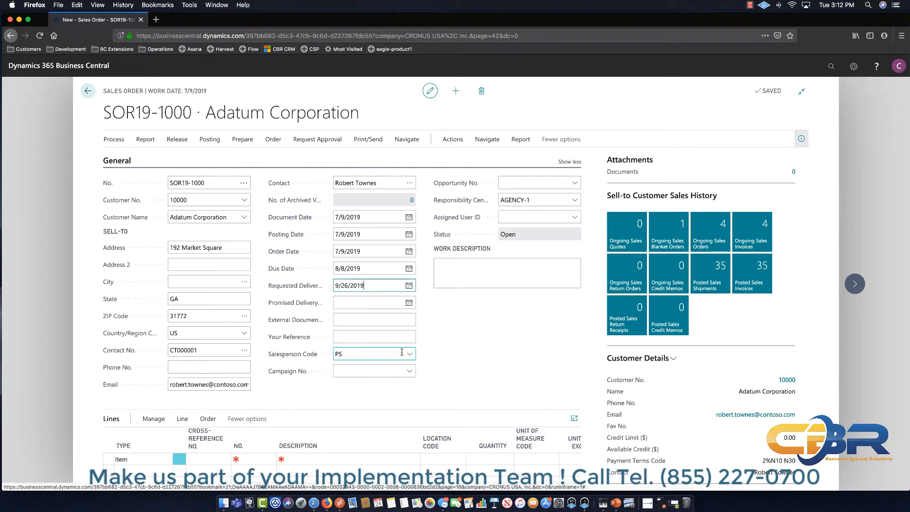
click(387, 302)
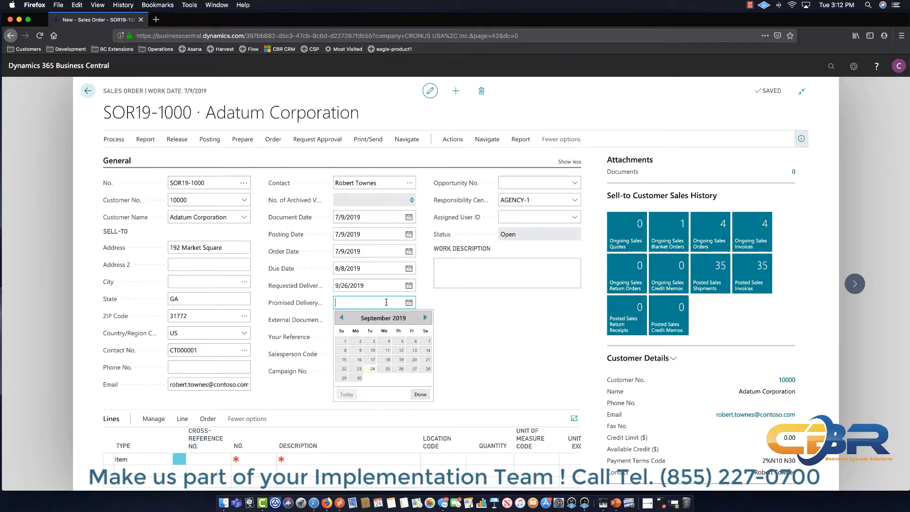
click(414, 369)
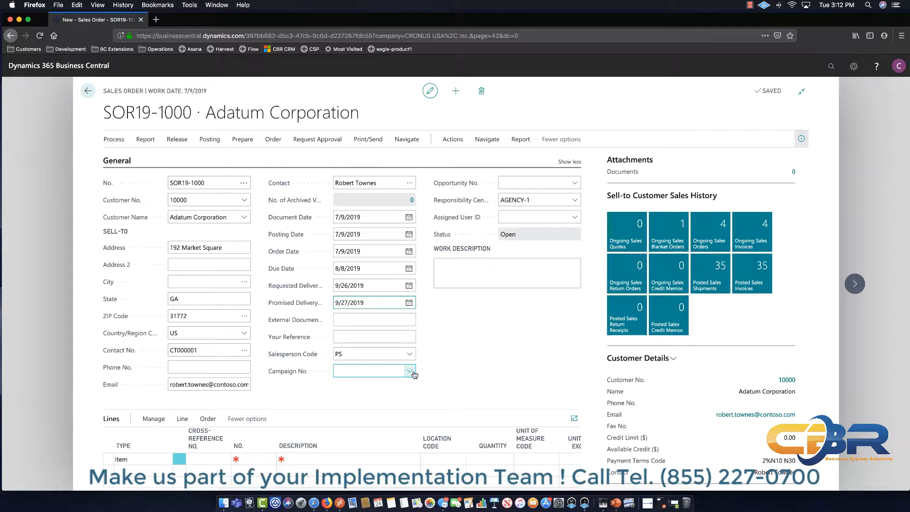
Enter "TEST PO123" as the external document number and leave the reference, campaign and work description fields empty
click(369, 320)
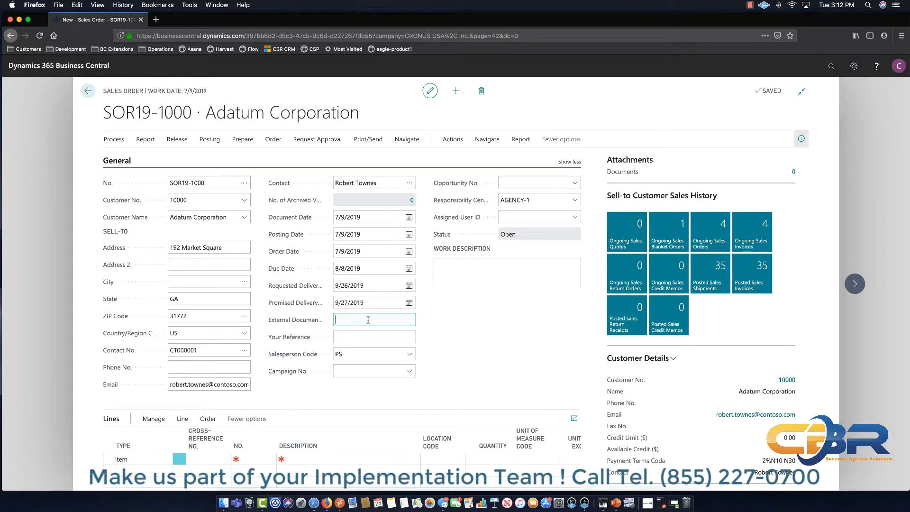
text(TEST PO123)
key(Tab)
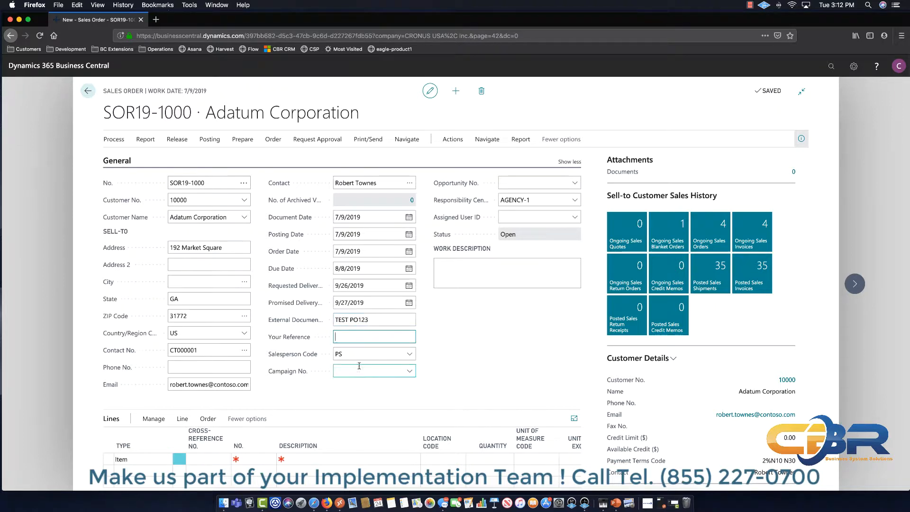
key(Tab)
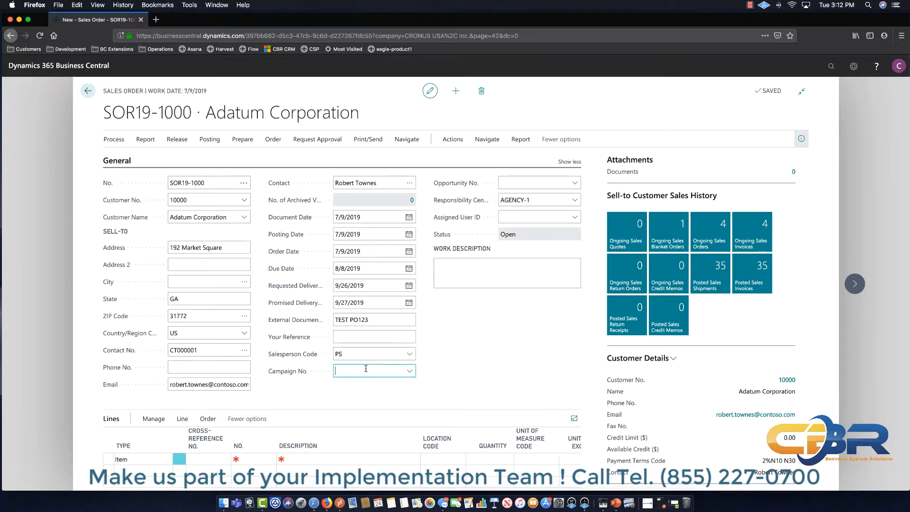
click(367, 371)
click(490, 271)
Personalize the sales order page by hiding the Your Reference field, and finish personalizing
click(857, 70)
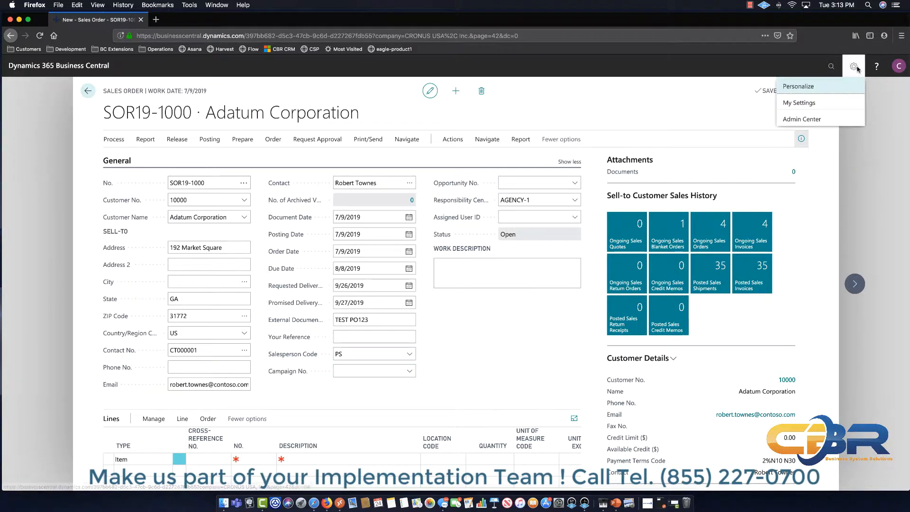
click(803, 87)
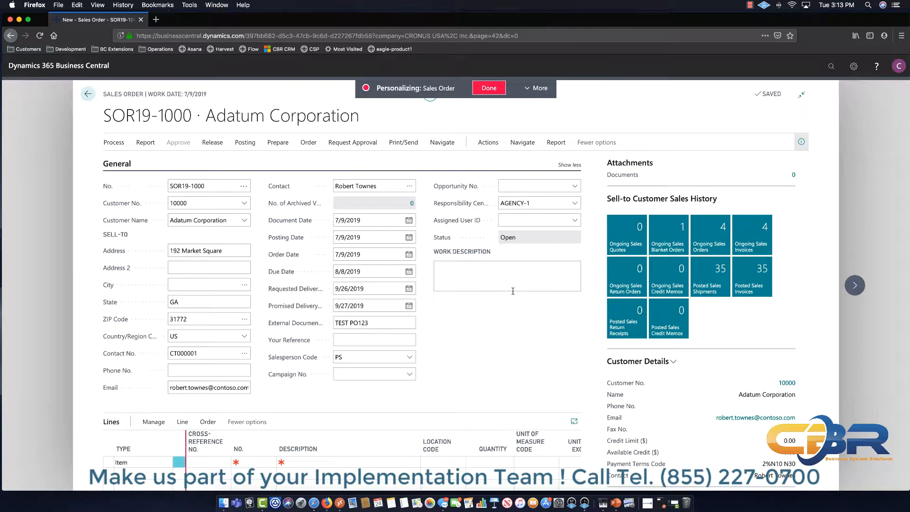
click(412, 340)
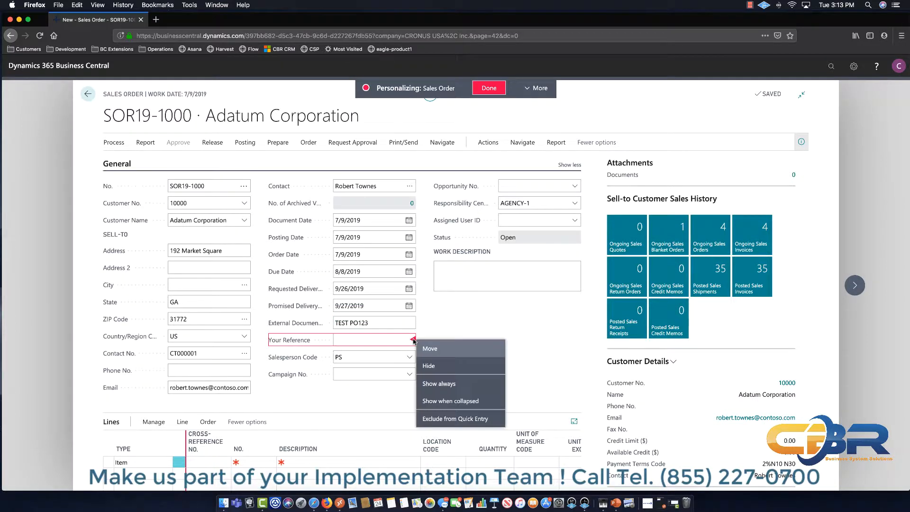
click(450, 370)
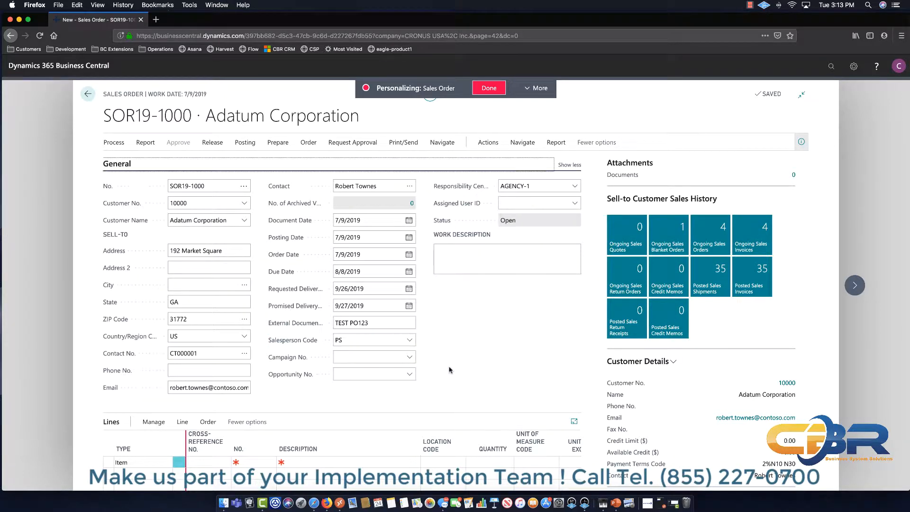
click(498, 92)
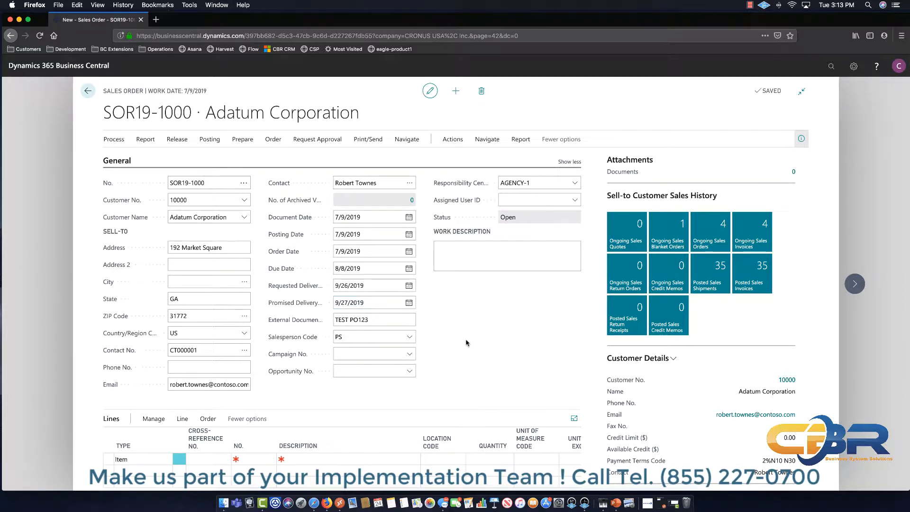
Change the order's ship-to to an alternate shipping address and choose STORE 301, Adatum Corporation - Los Angeles
scroll(466, 343, down, 1)
scroll(467, 343, down, 5)
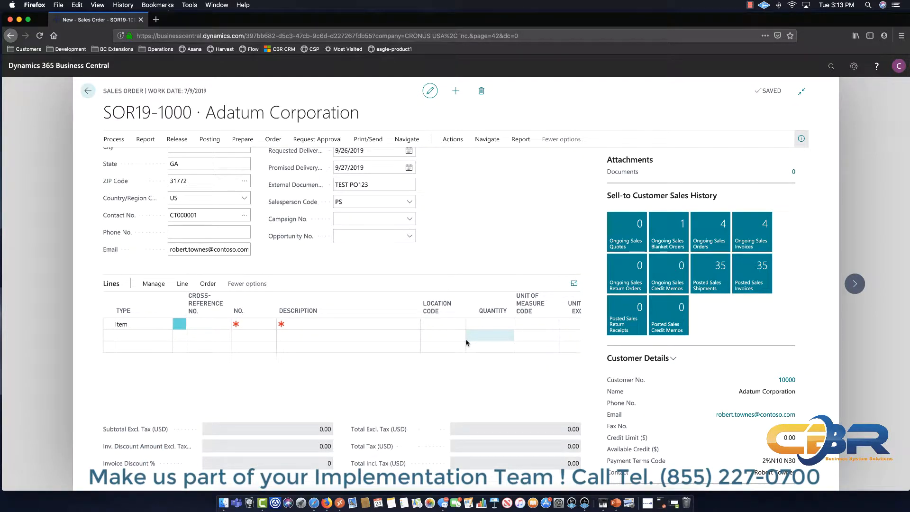
scroll(461, 236, up, 5)
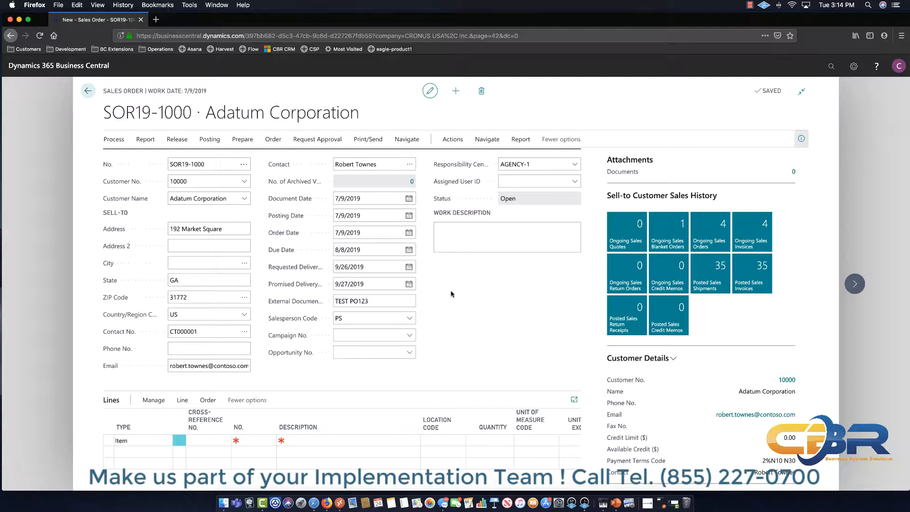
scroll(450, 293, up, 1)
scroll(451, 293, up, 1)
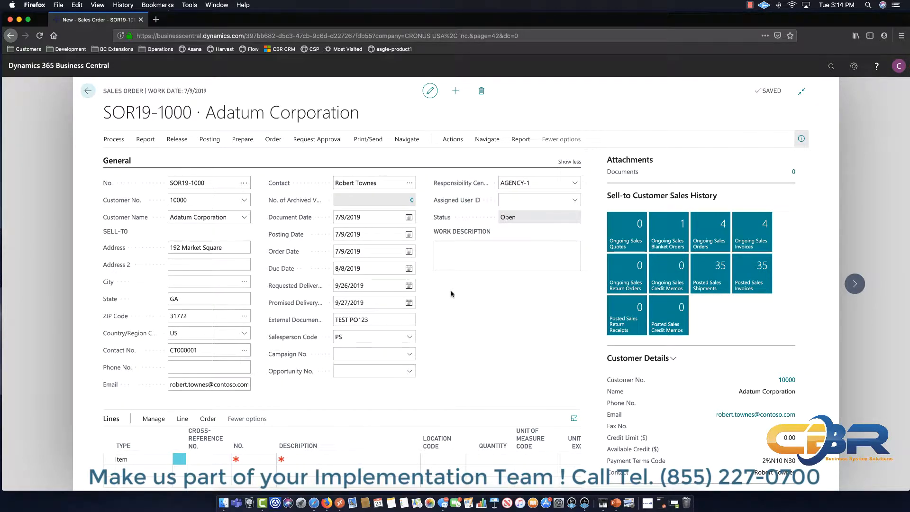
scroll(451, 293, down, 10)
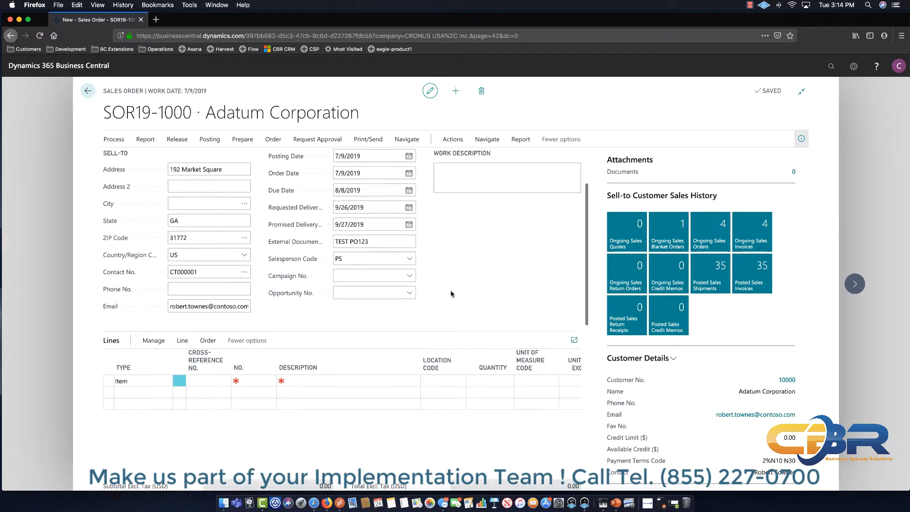
scroll(450, 293, down, 1)
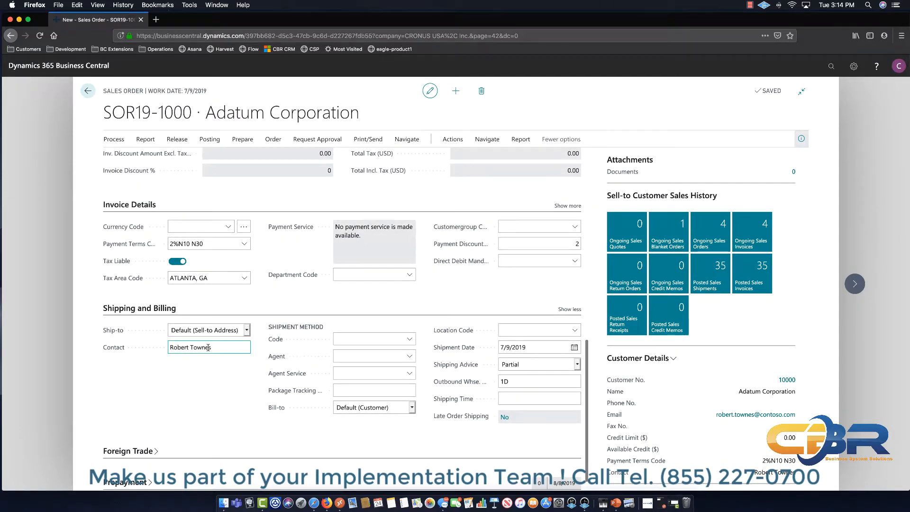
scroll(208, 348, down, 3)
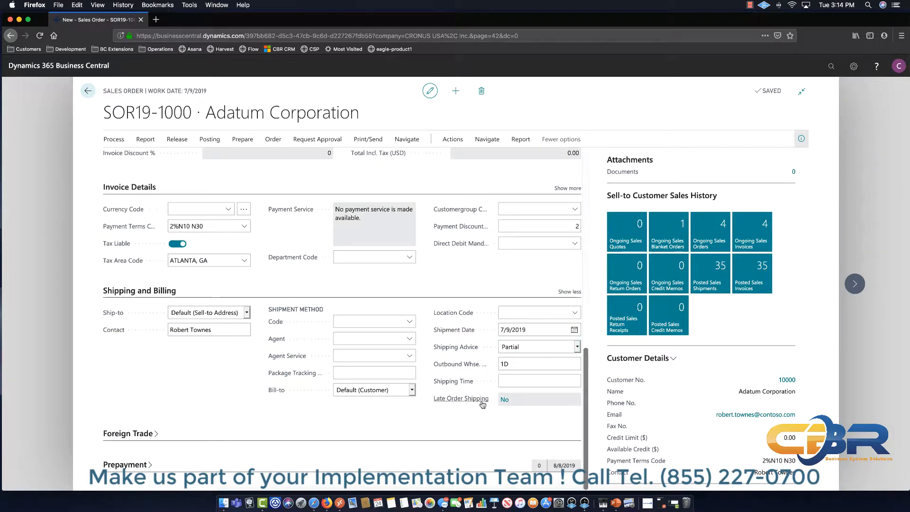
mouse_move(482, 403)
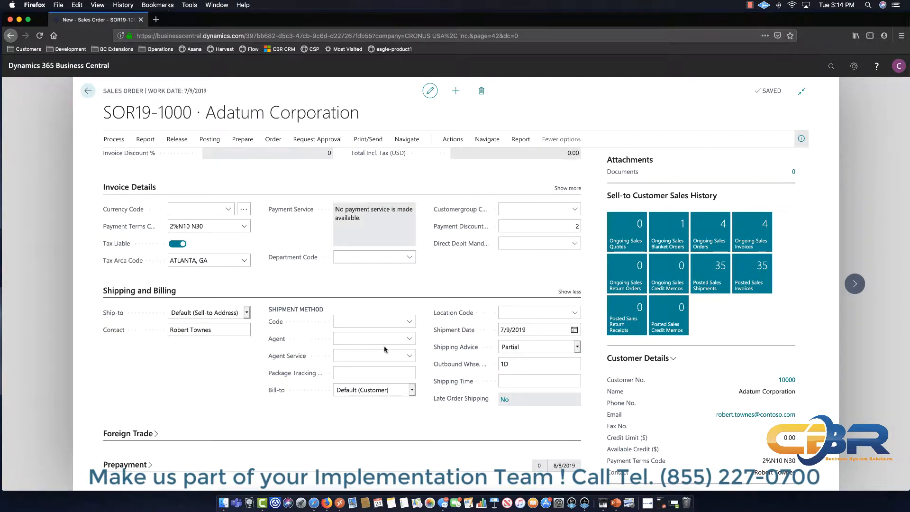
click(246, 313)
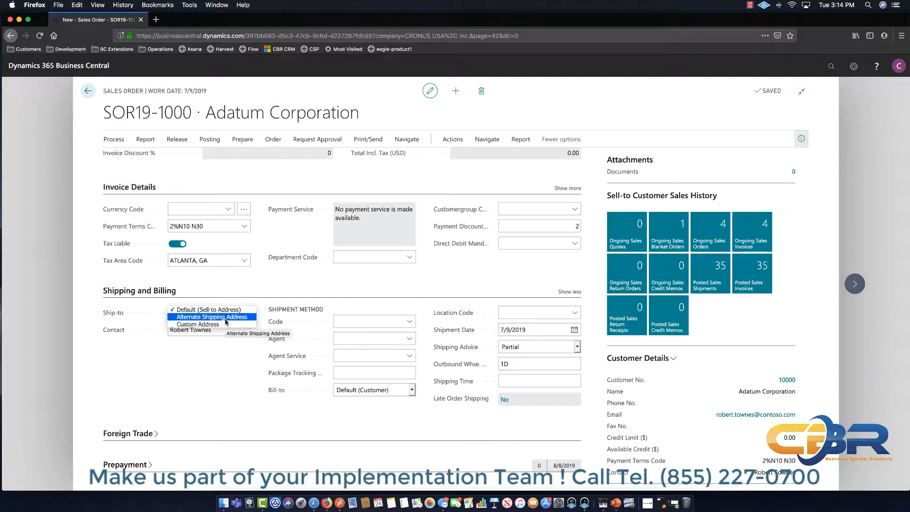
click(226, 319)
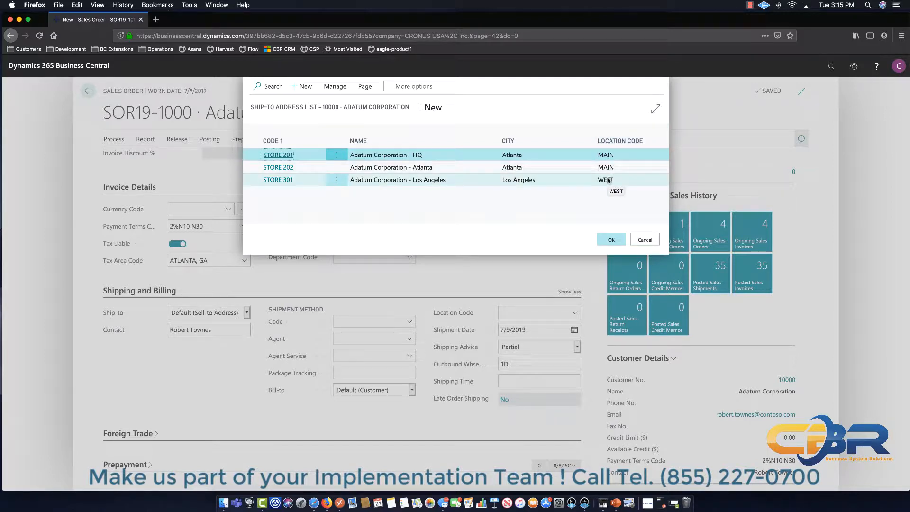
click(277, 181)
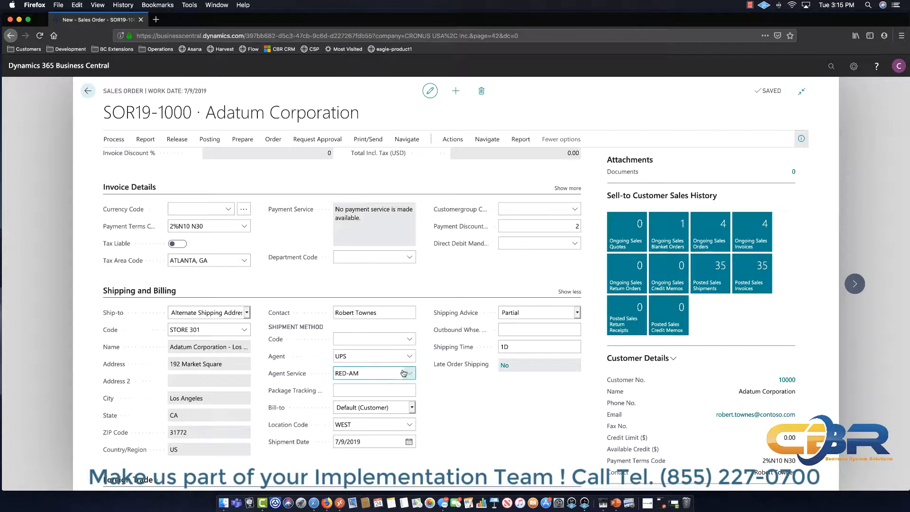
Review the available shipping agents and agent services for the order, and switch to QuickBooks Enterprise
click(410, 357)
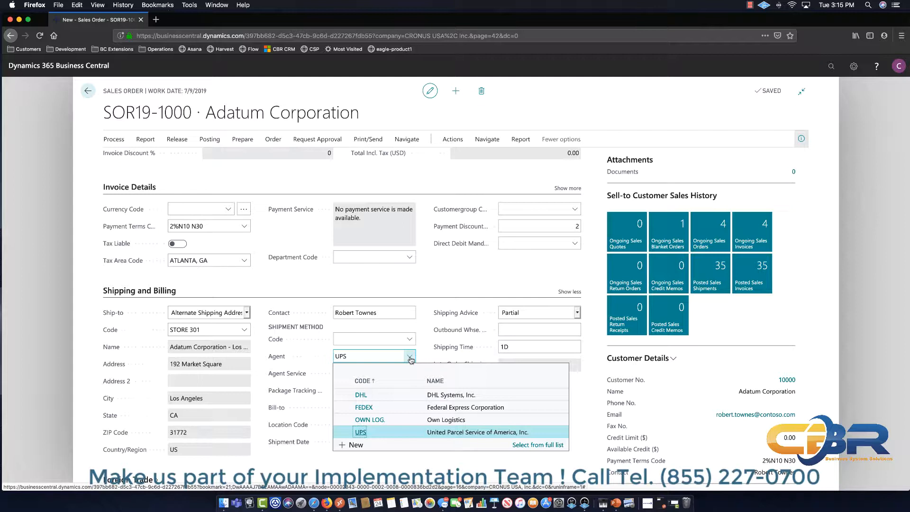
click(420, 358)
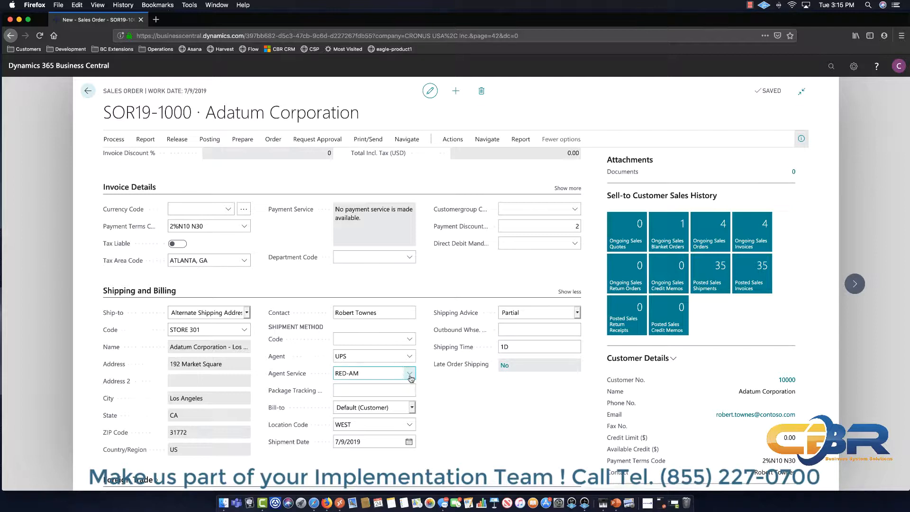
click(409, 374)
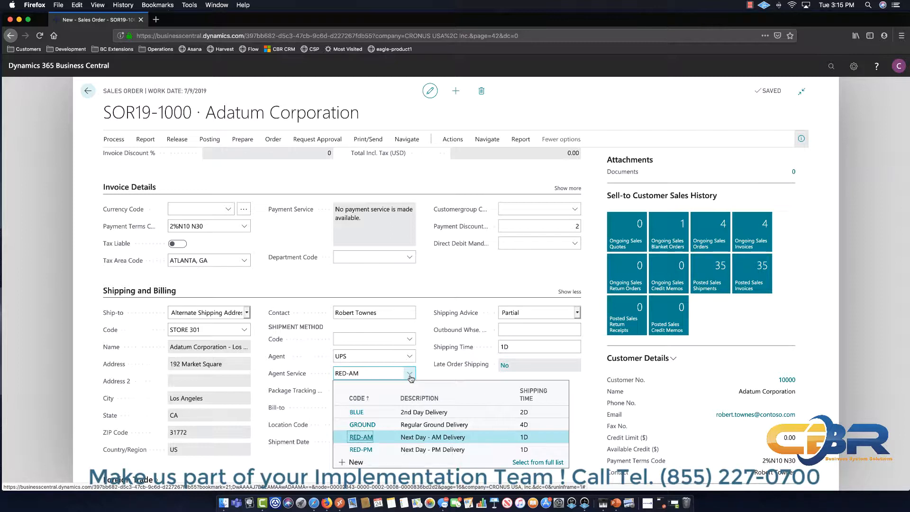
click(431, 377)
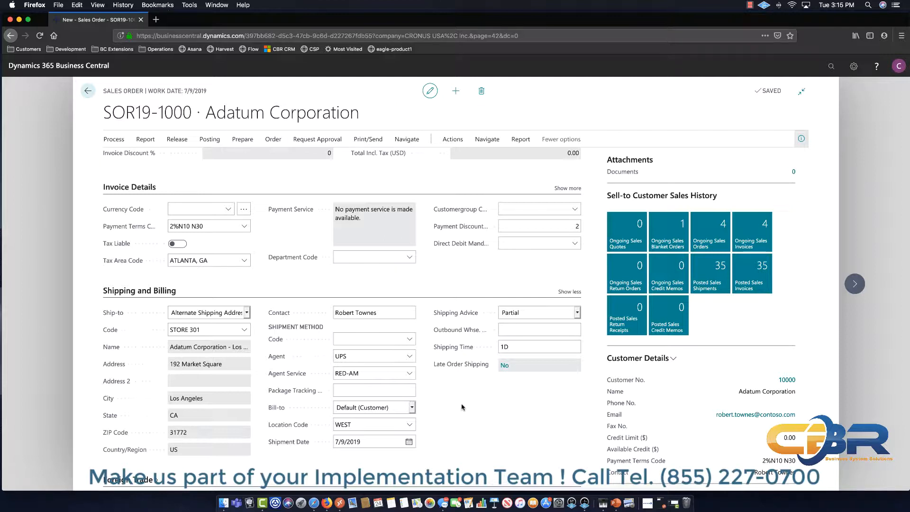
scroll(463, 397, up, 5)
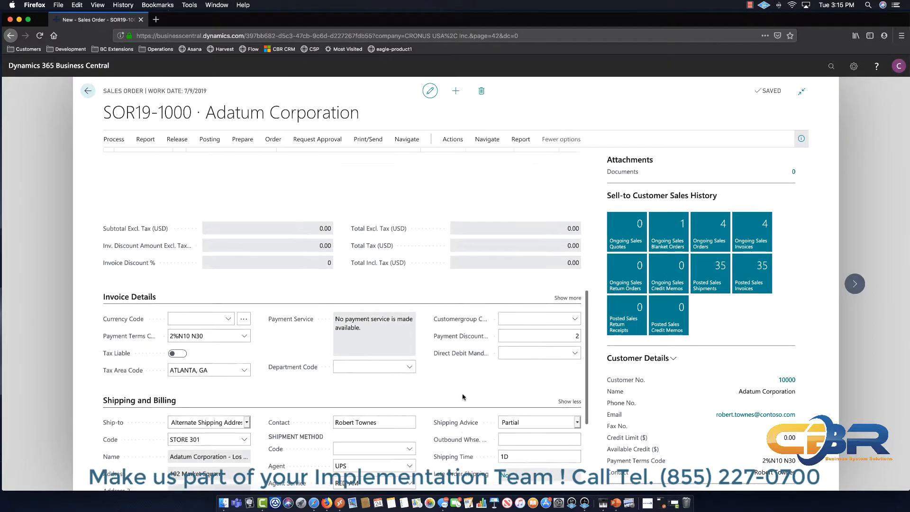
click(749, 4)
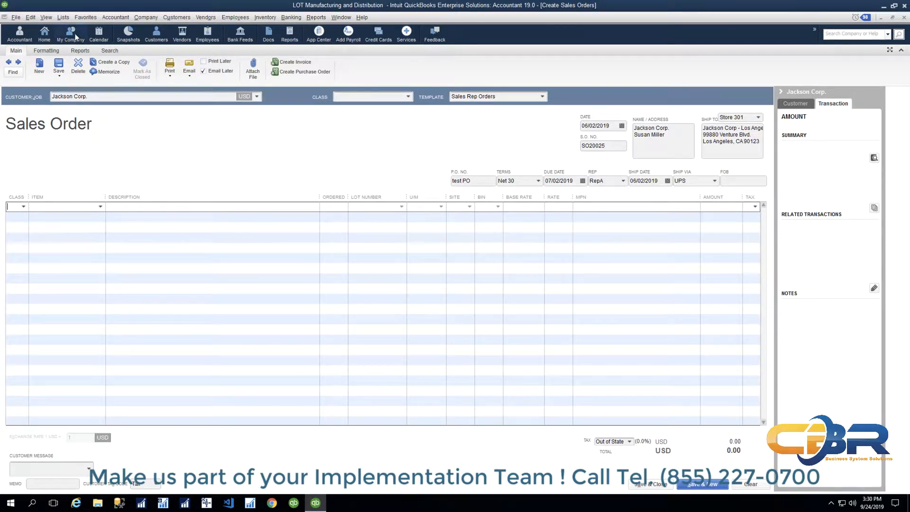
click(84, 208)
text(1-RAW:10150)
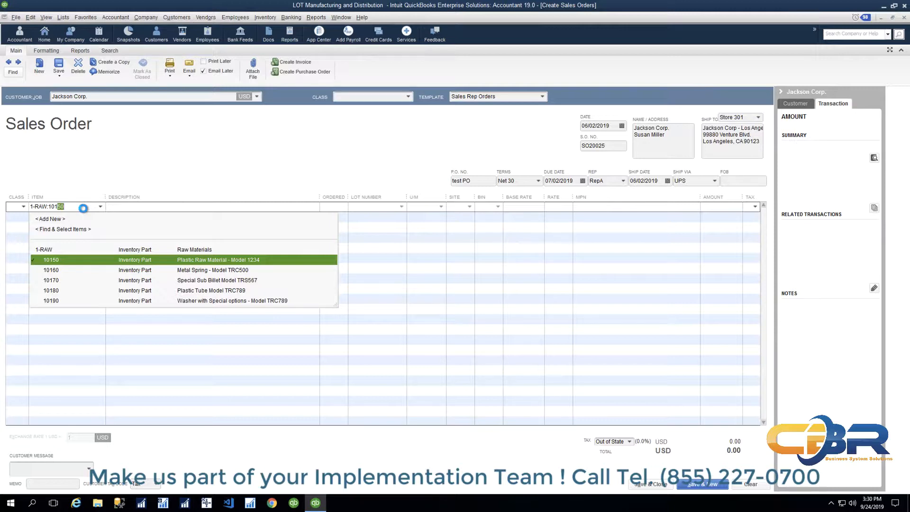
key(Escape)
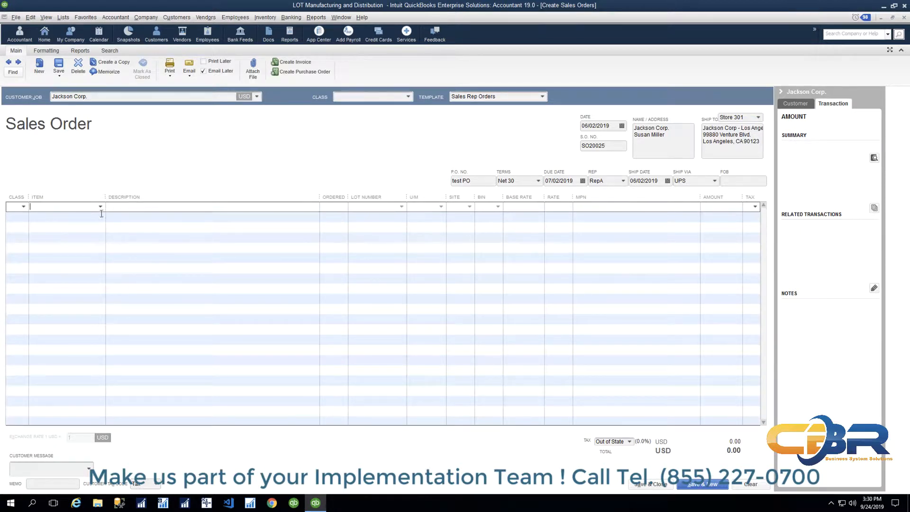
click(100, 207)
key(Escape)
Find items whose sales description contains "Plastic" and add only 1-RAW:10150 to the sales order
key(ctrl+f)
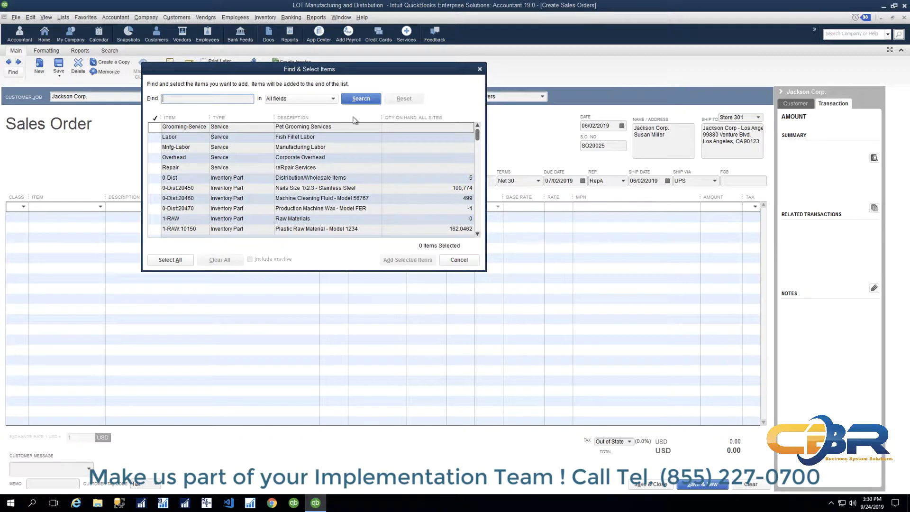
click(333, 99)
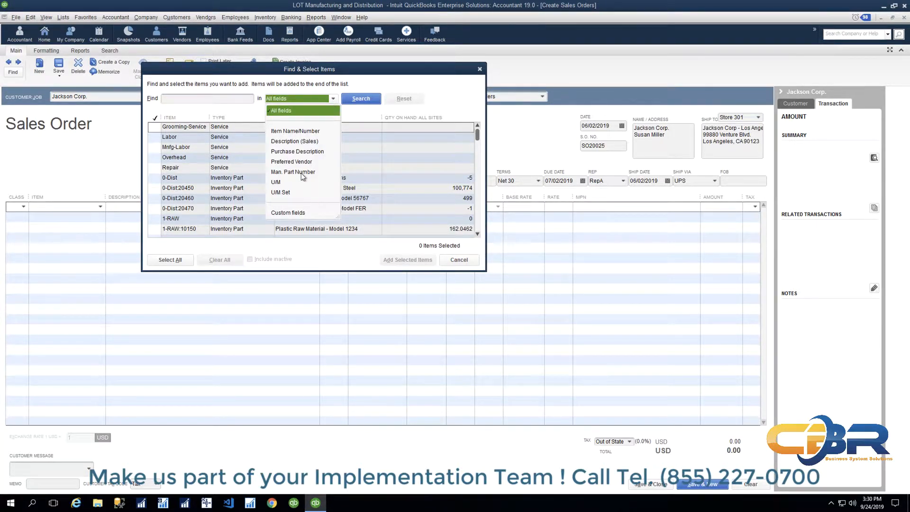
click(300, 143)
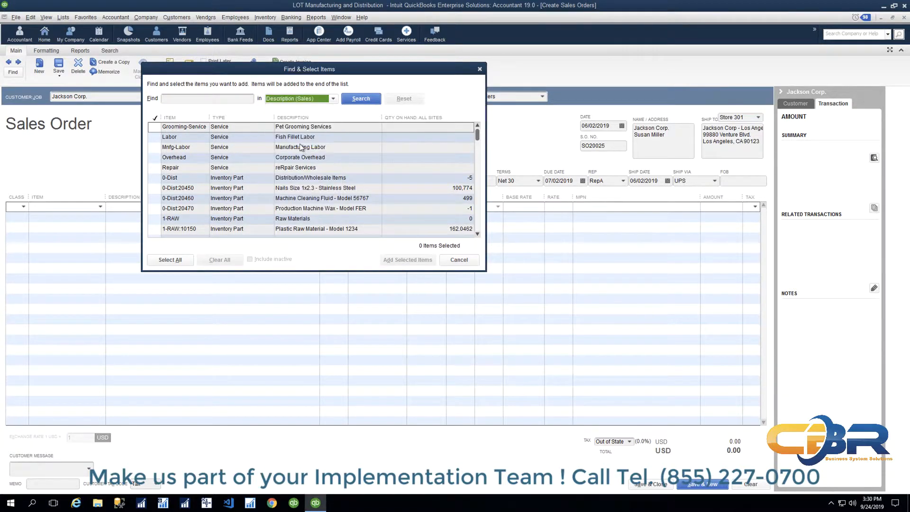
click(227, 100)
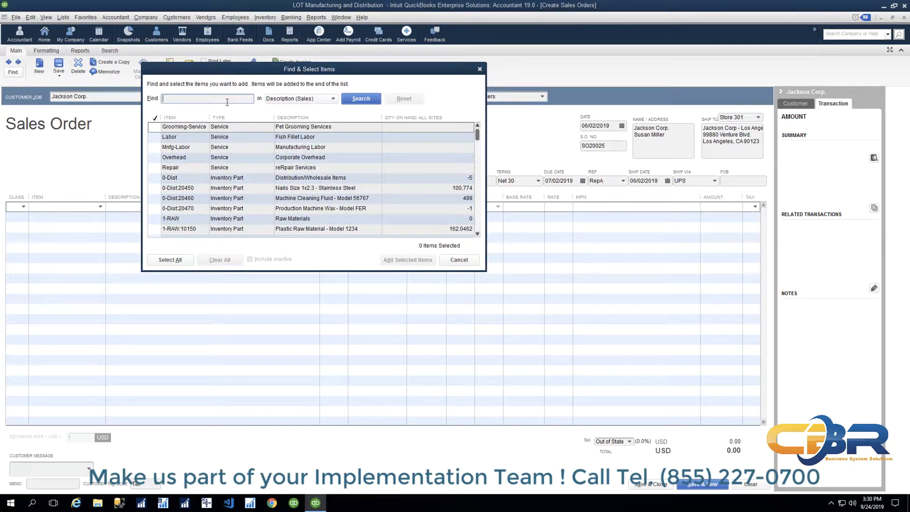
text(Plastic)
click(344, 100)
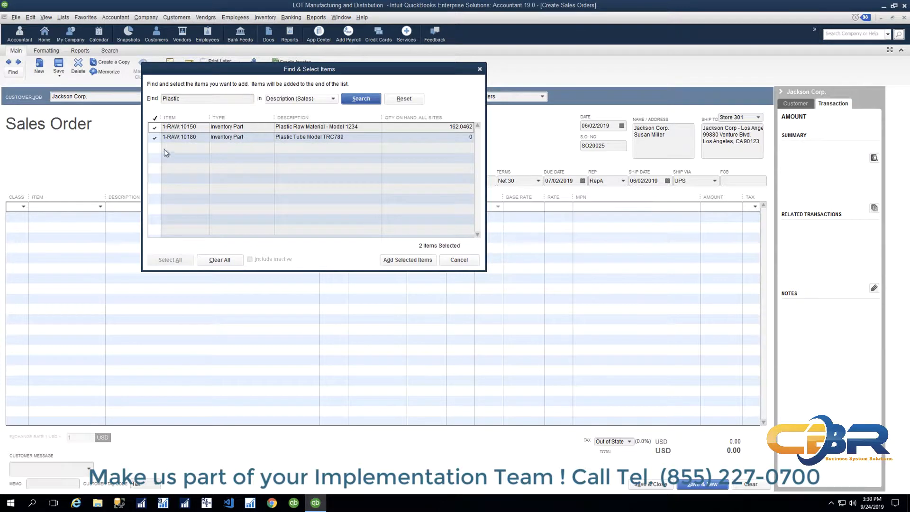
click(154, 138)
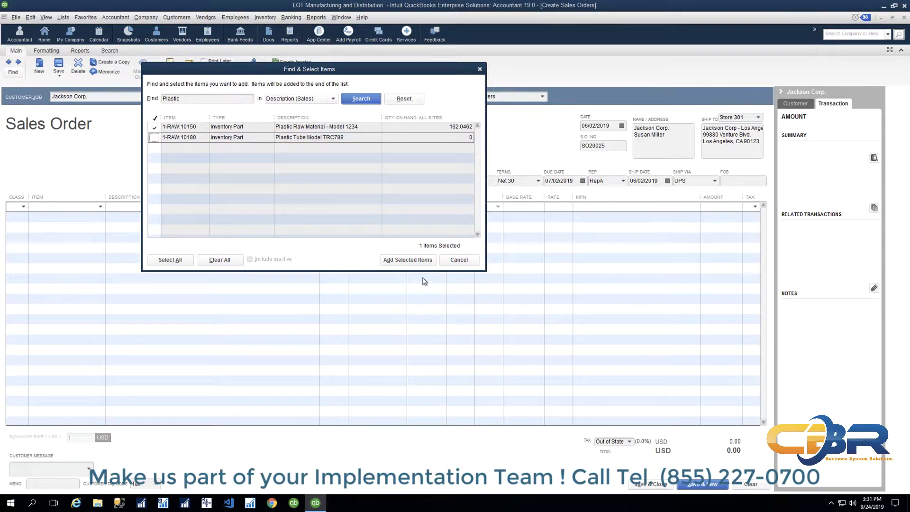
click(408, 260)
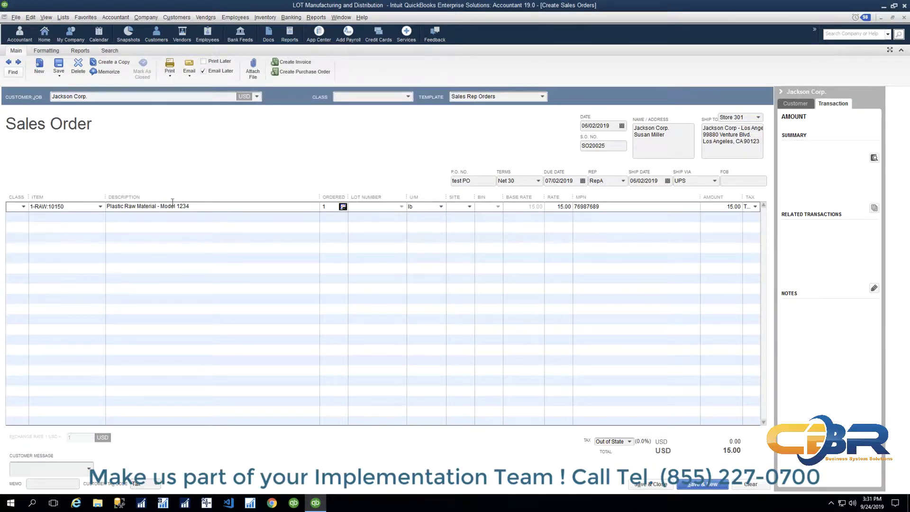
Append ", dhg bdjhbv dfjbv dfjhv djfhvb djhbdv jhdb" to the item line's description
click(202, 206)
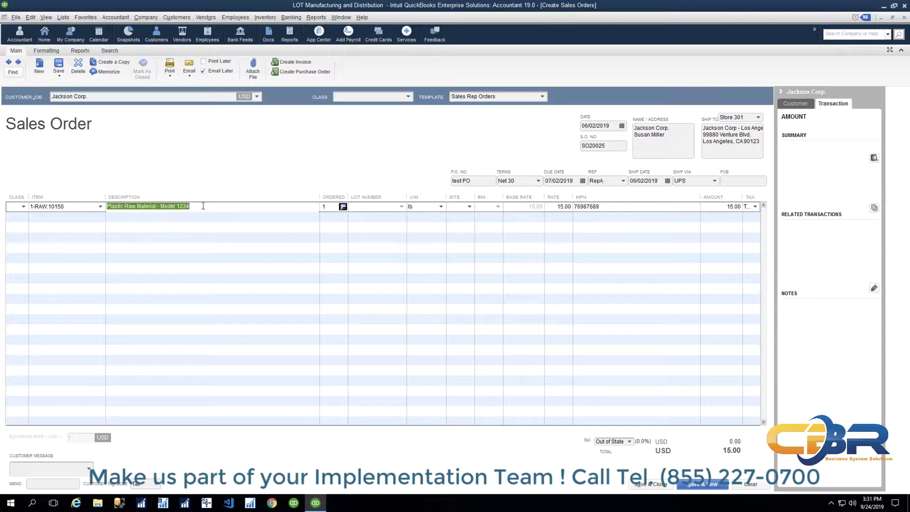
click(203, 206)
text(, dhg b)
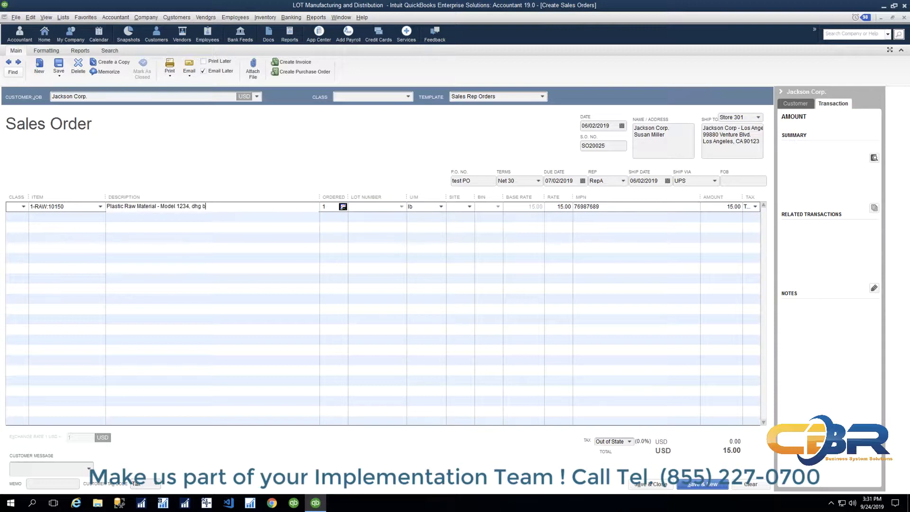
text(djhbv dfjbv dfjhv djfhvb djhbdv jhdb)
key(Tab)
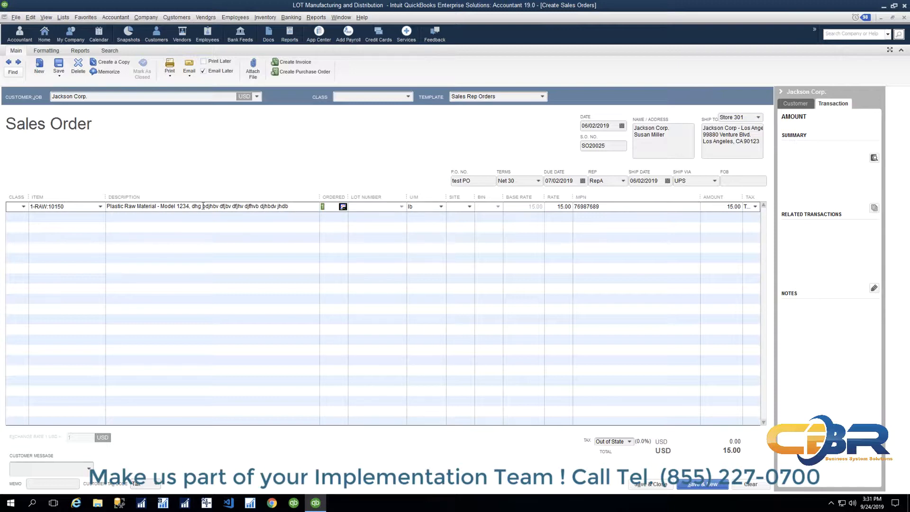
Examine the item's current availability by site, with details for sales orders and purchase orders, and return to the order
click(343, 207)
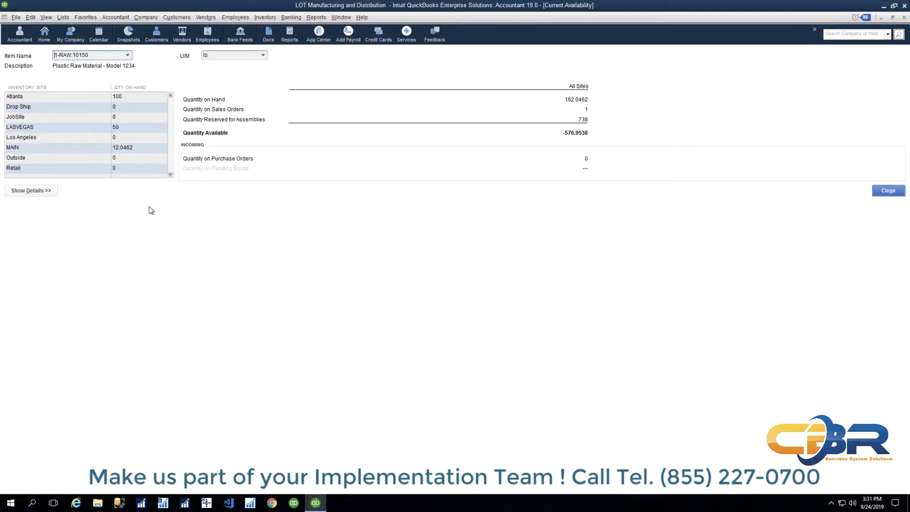
click(54, 192)
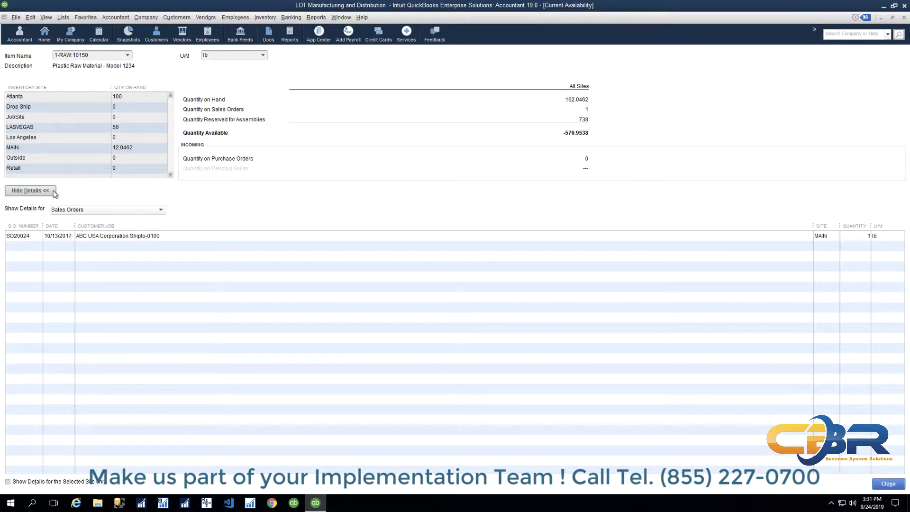
click(161, 210)
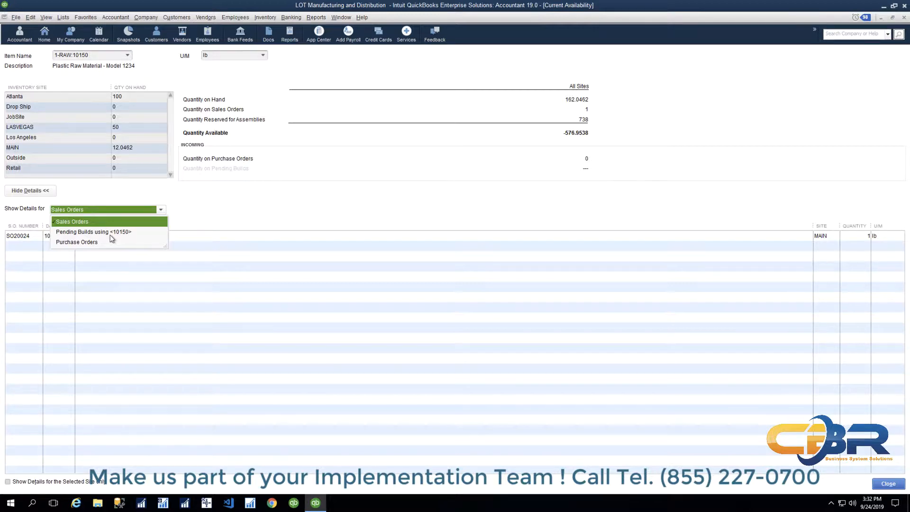
click(87, 243)
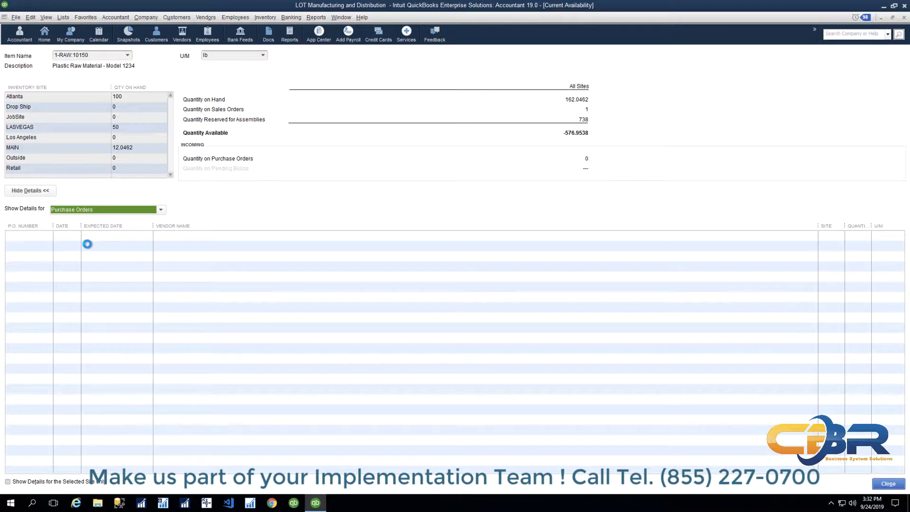
click(160, 212)
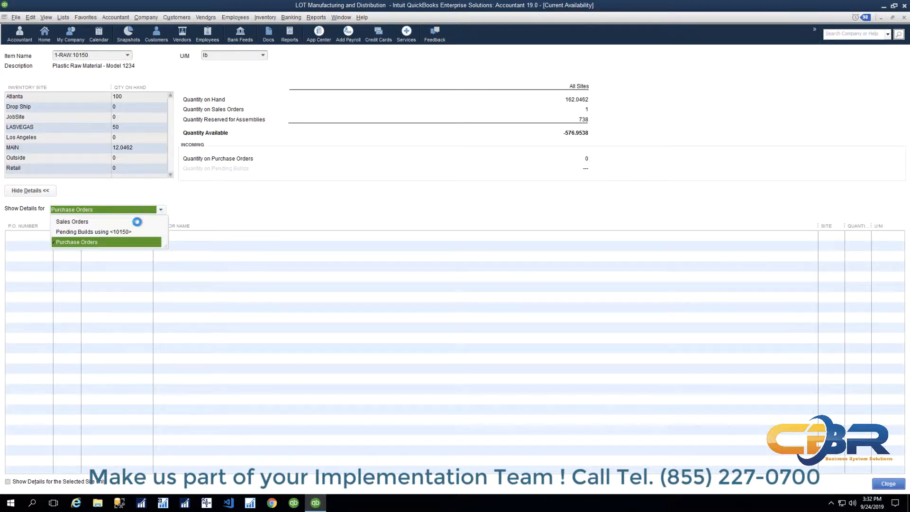
click(136, 221)
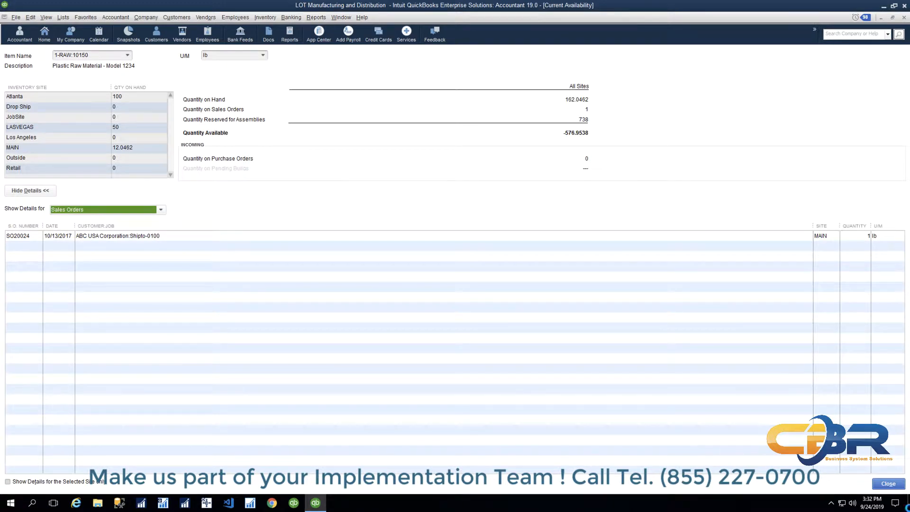
click(888, 484)
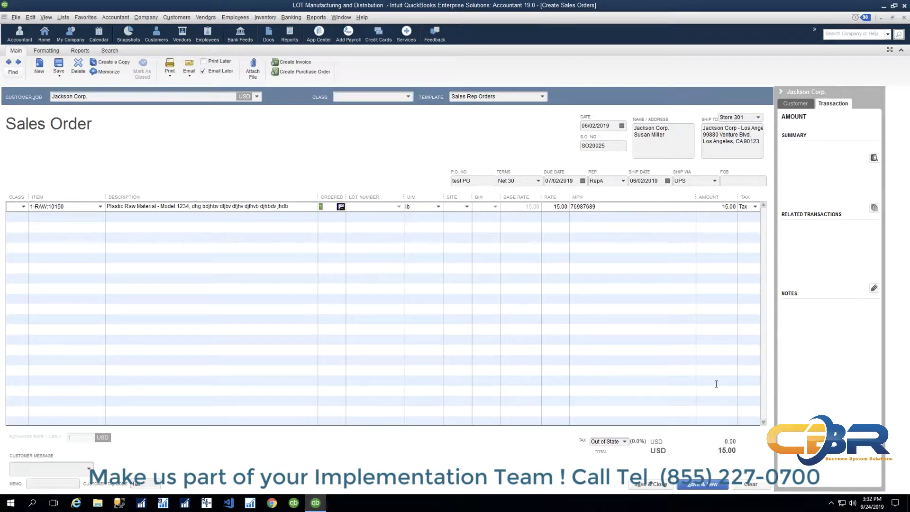
Set the item line's ordered quantity to 5 and accept the insufficient quantity warning
text(5)
key(Tab)
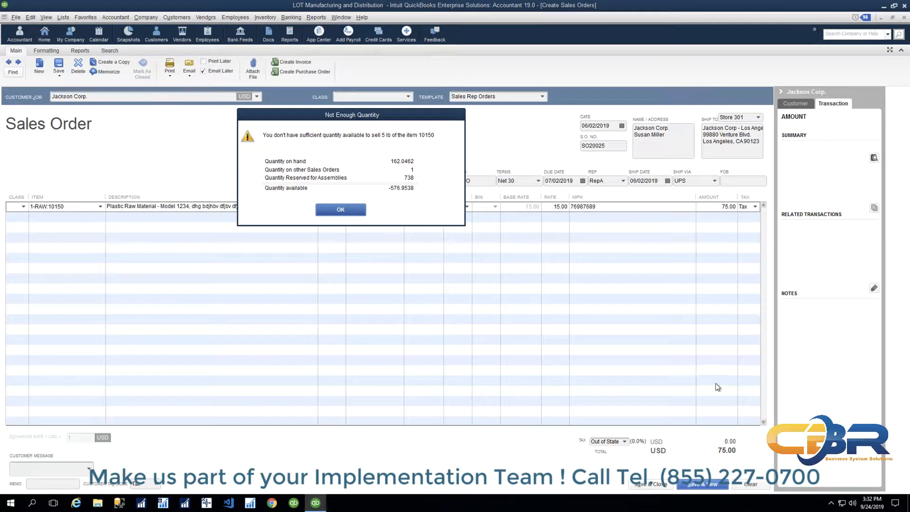
click(362, 211)
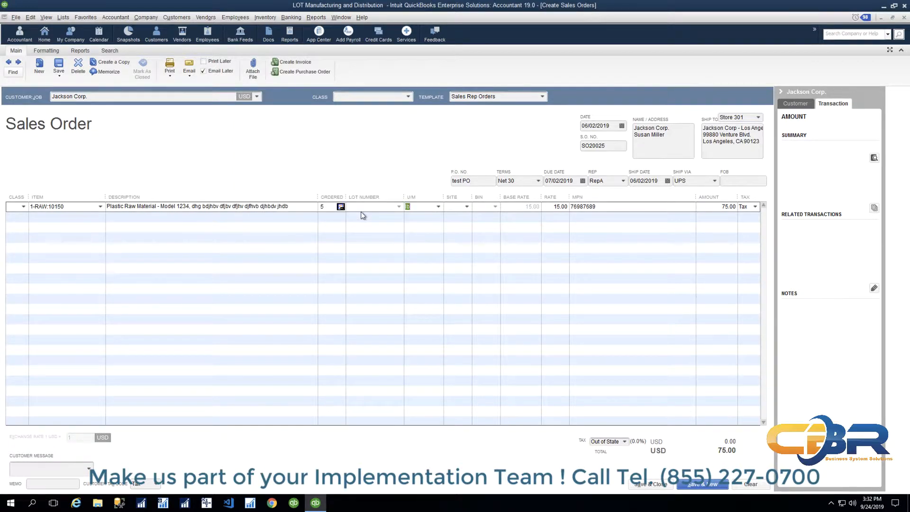
Set the item line's site to Atlanta with bin A-01, and widen the site and bin columns
click(466, 207)
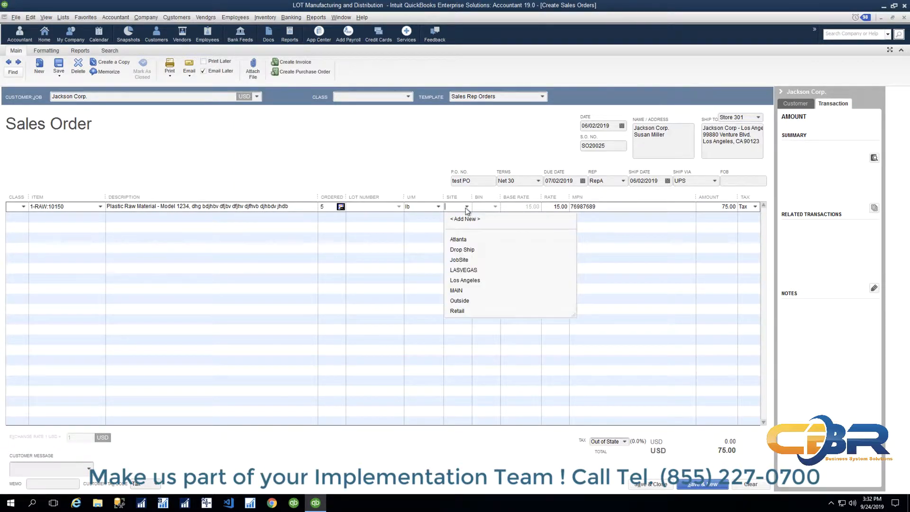
click(469, 241)
click(458, 156)
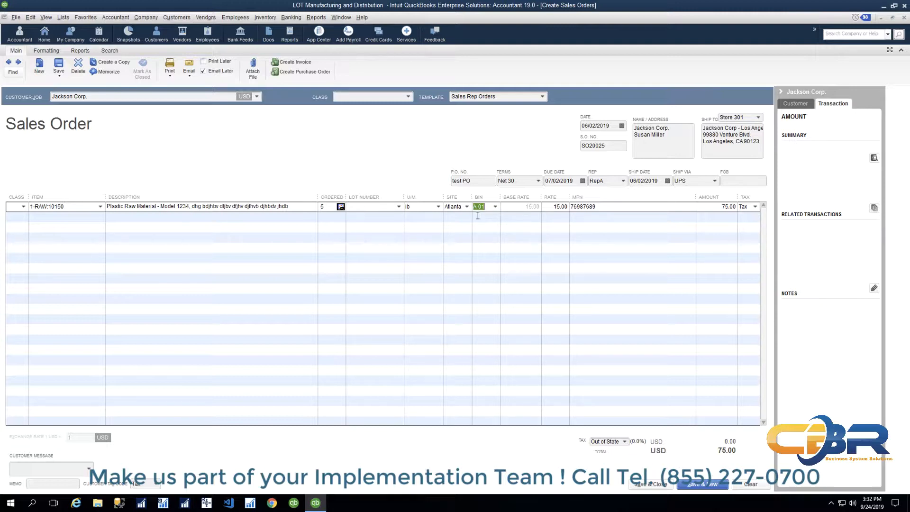
drag(500, 198, 477, 197)
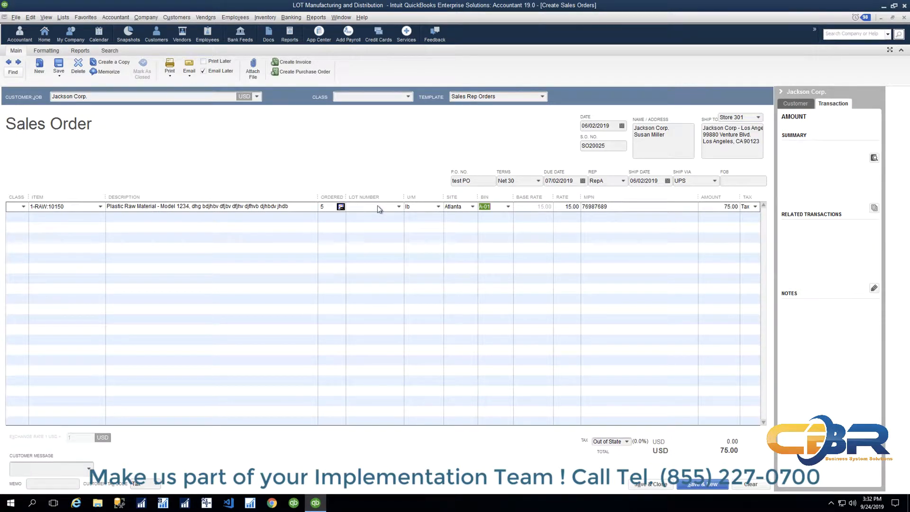
Try lot 060119-ABC on the item line, clear the lot number again and move on through the line's fields
click(398, 207)
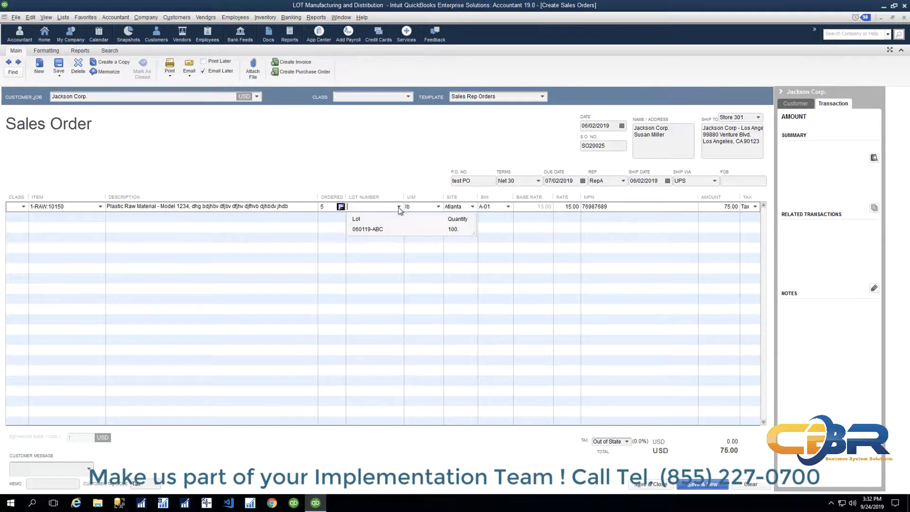
click(388, 230)
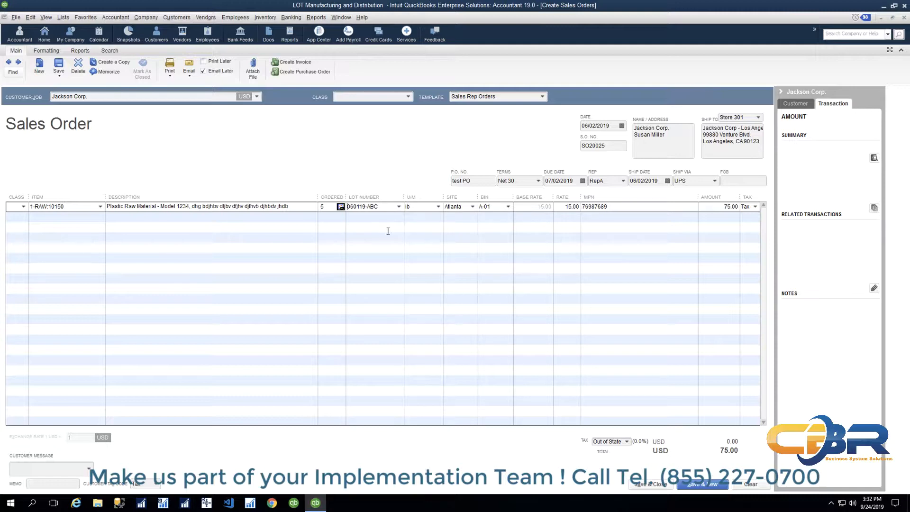
double_click(379, 207)
key(BackSpace)
key(Tab)
key(Tab)
key(Tab)
key(shift+Tab)
key(Tab)
key(Tab)
key(Tab)
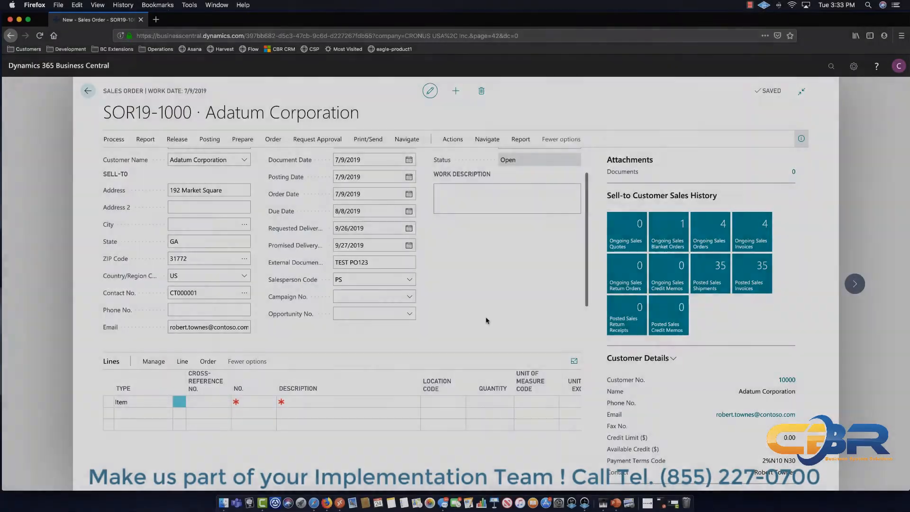
Review the type options for the first sales order line and keep Item as its type
scroll(485, 320, down, 4)
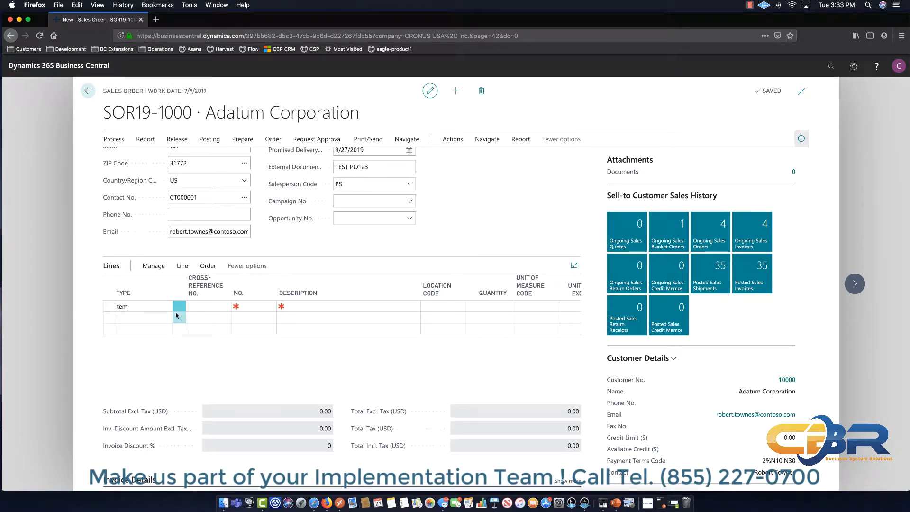
click(145, 307)
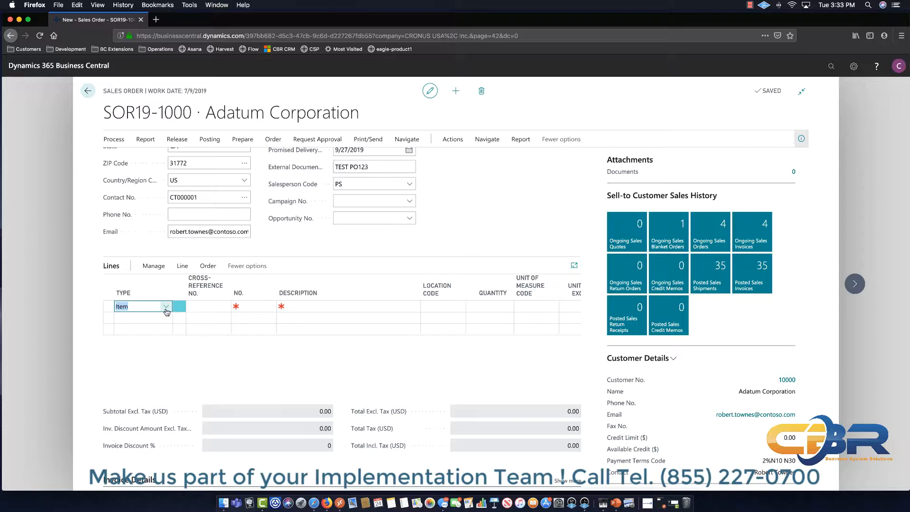
click(166, 309)
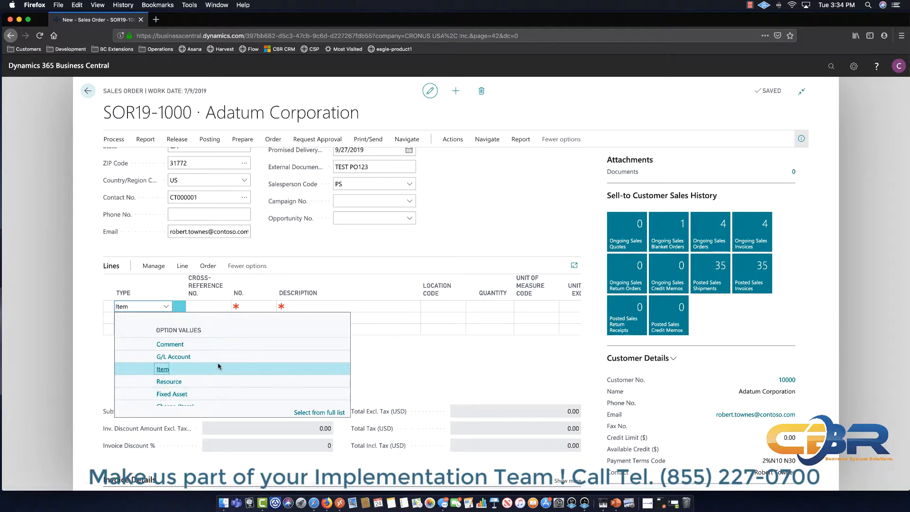
scroll(218, 366, down, 1)
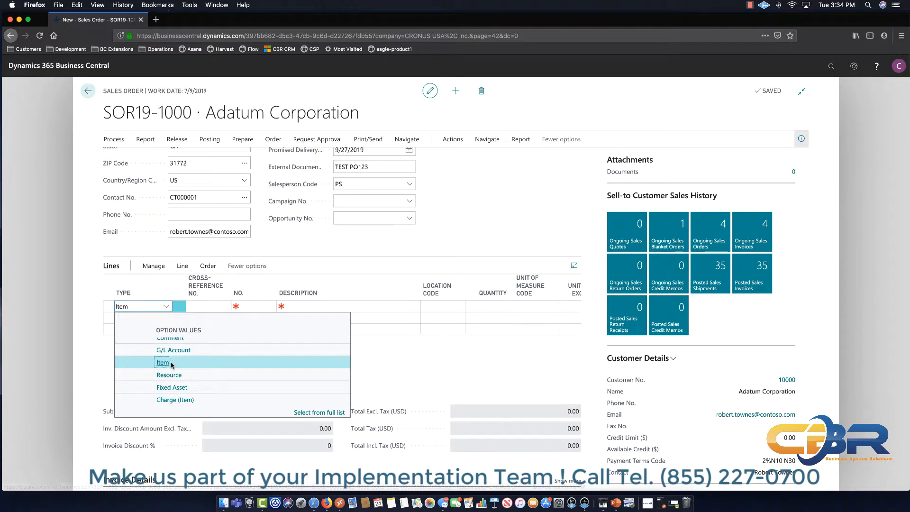
scroll(171, 375, up, 1)
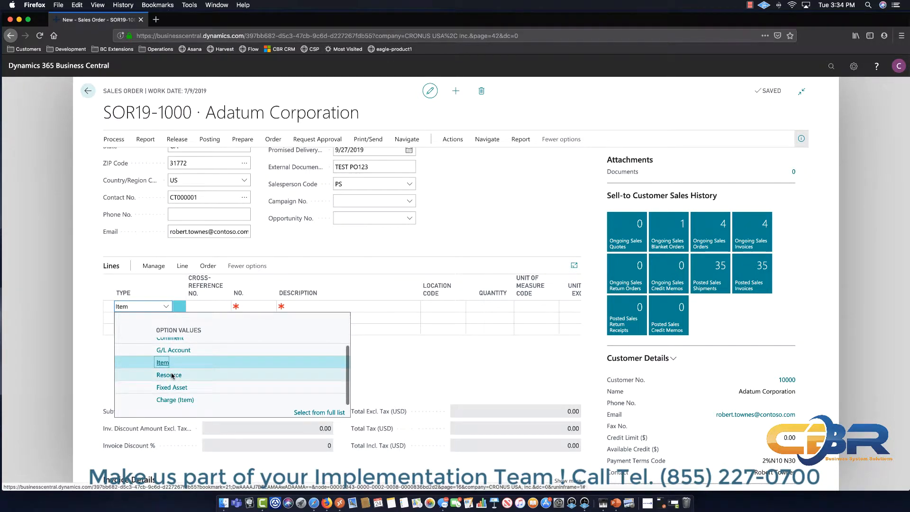
click(174, 371)
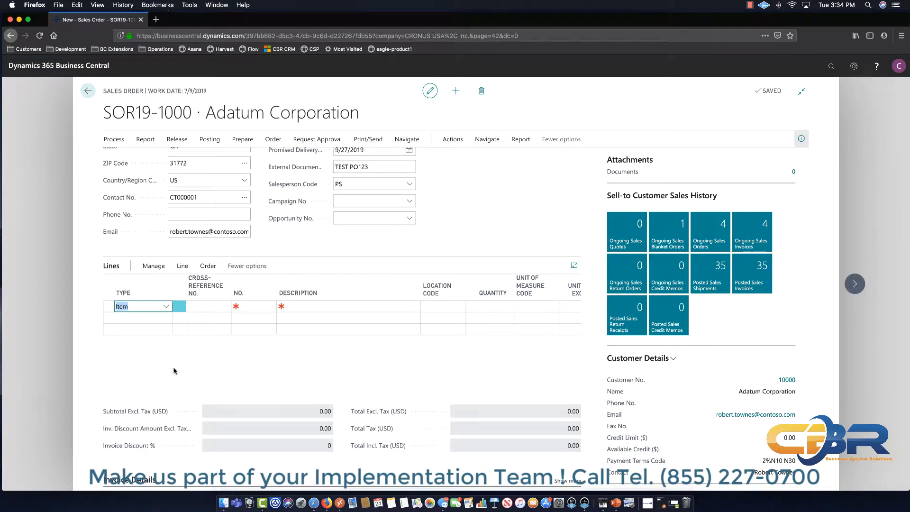
Fill the first line from the customer's cross-reference list by choosing cross-reference number 65432 for item 1928-P
key(Tab)
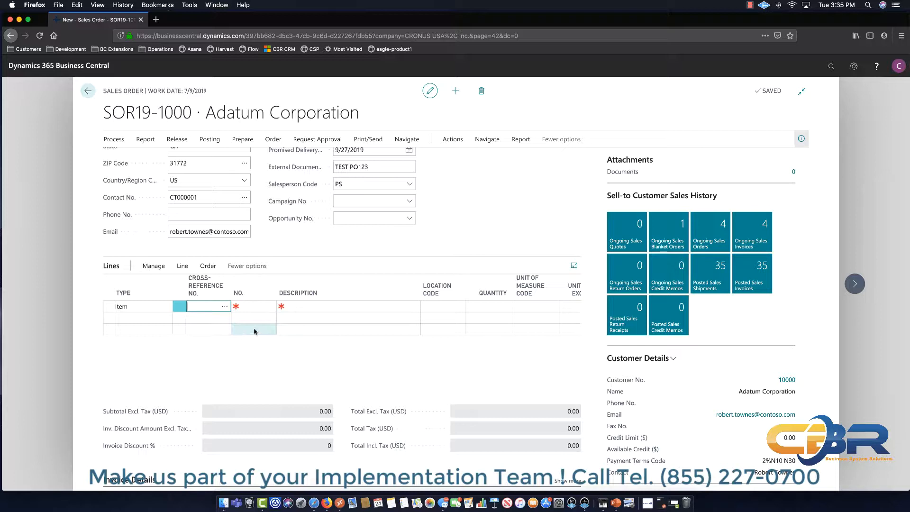
click(224, 307)
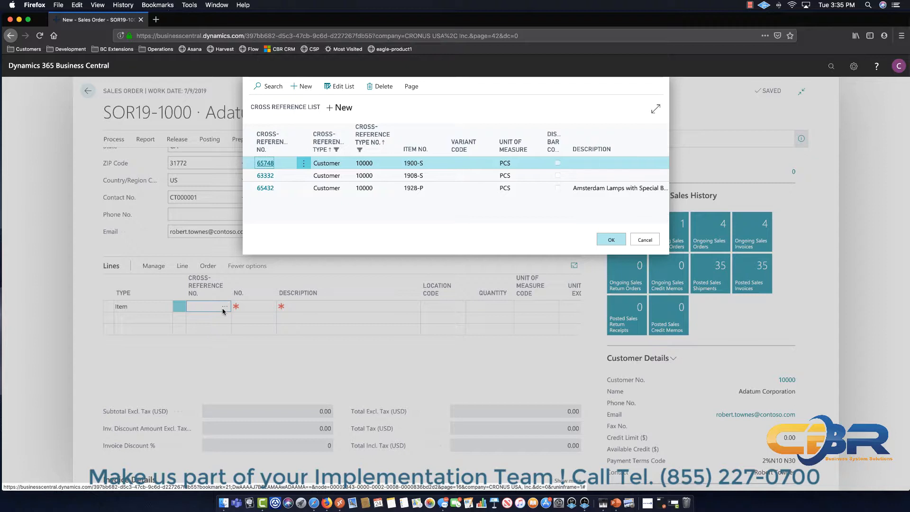
click(265, 188)
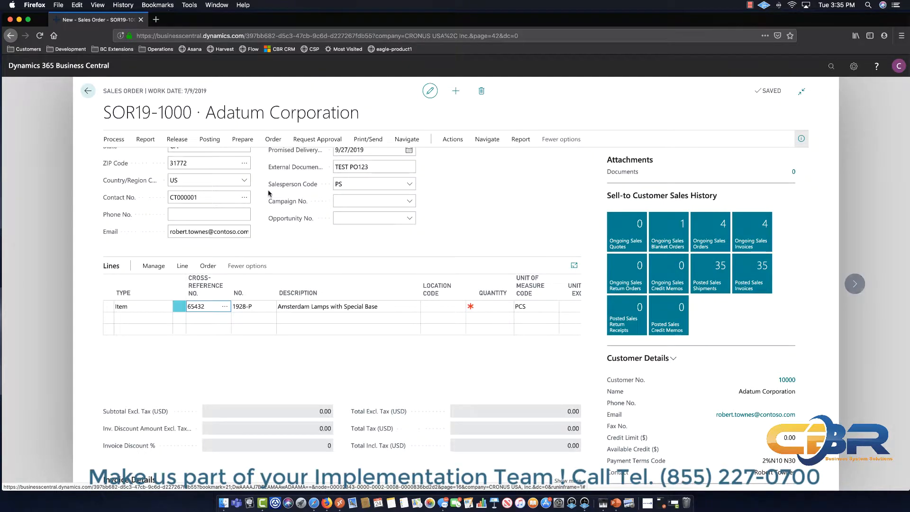
Examine the items available for the line's item number, including the full item list, and return without changing the item
click(255, 307)
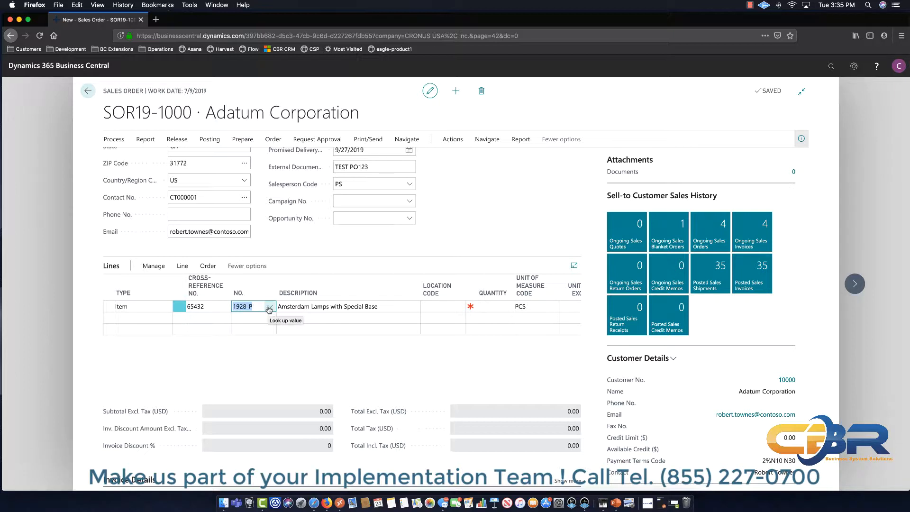
click(225, 306)
click(257, 308)
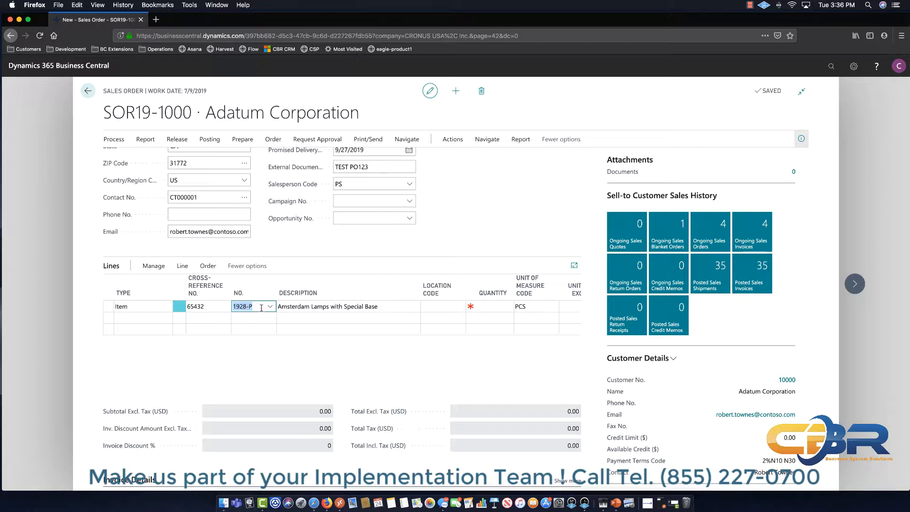
click(270, 308)
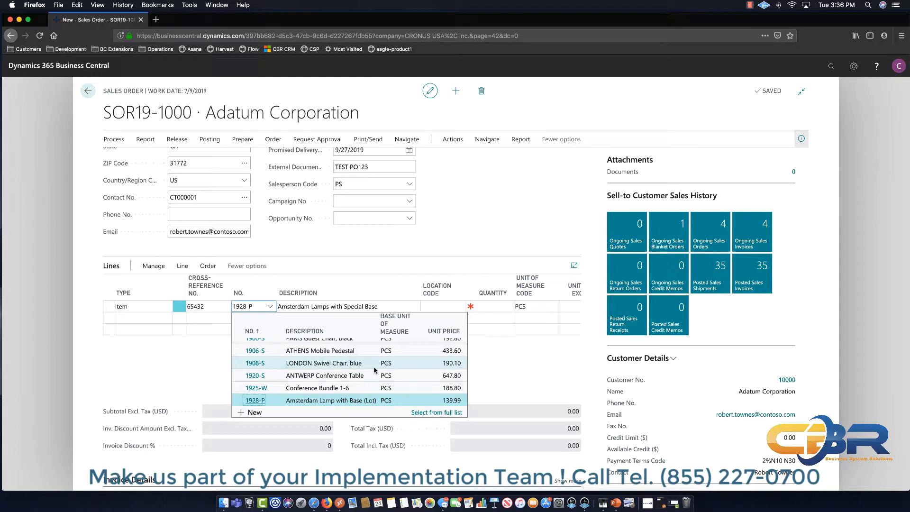
scroll(374, 370, up, 2)
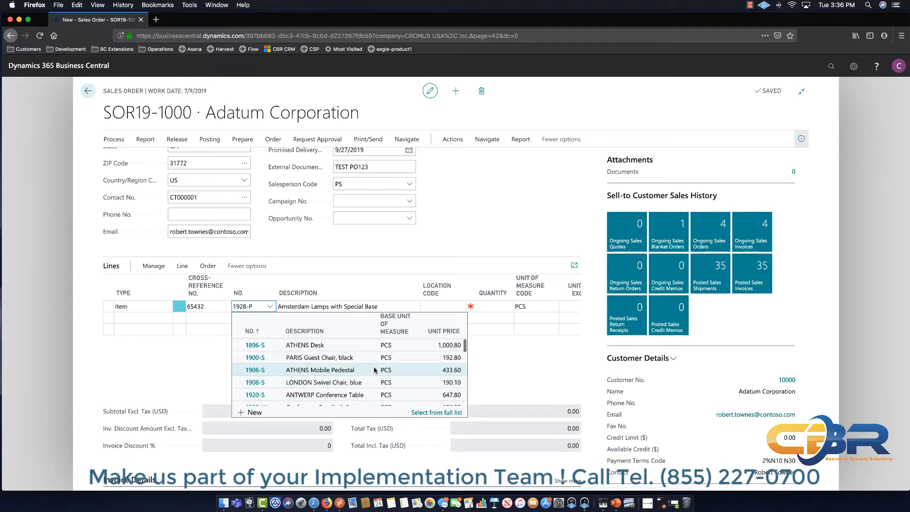
scroll(374, 369, down, 10)
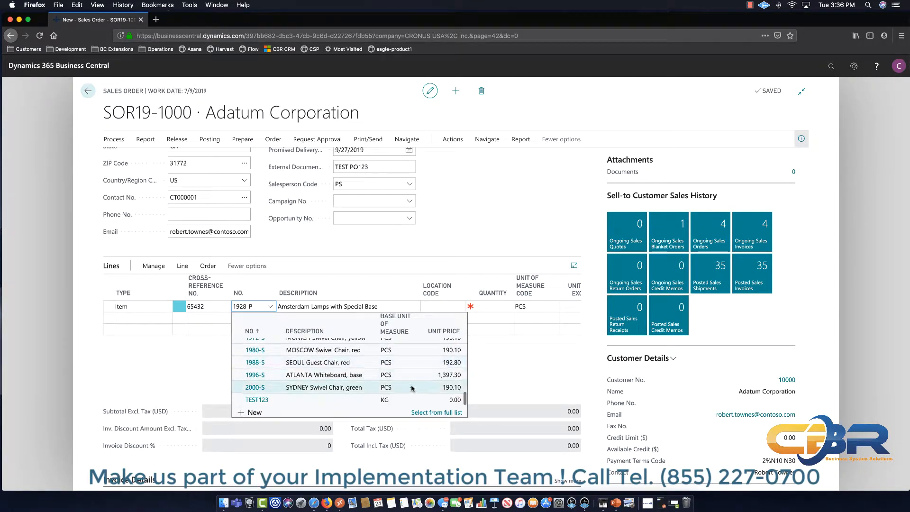
click(434, 413)
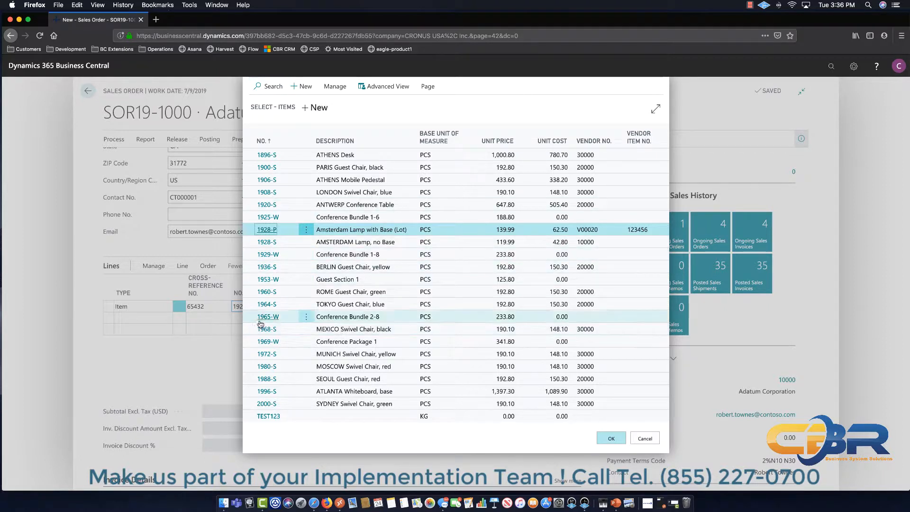
click(646, 439)
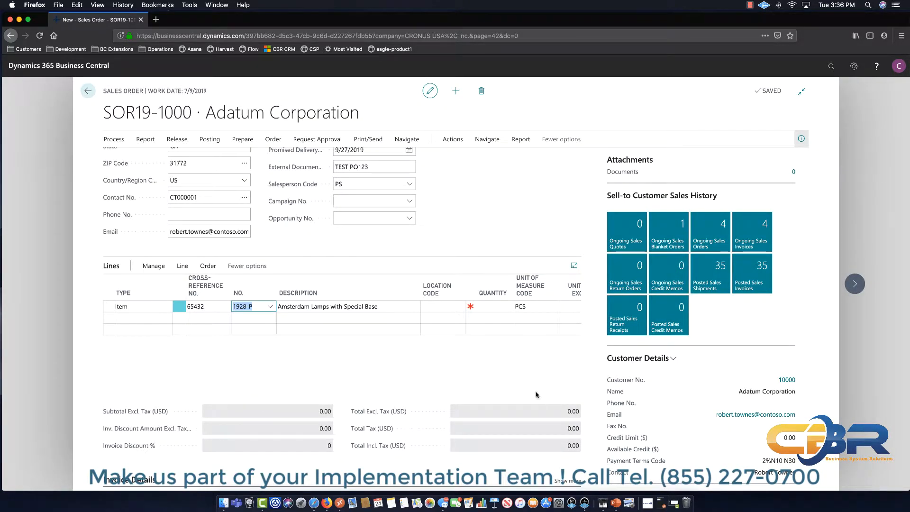
Append the text "fdjbn kjn" to the item line's description and move on to the location code
click(211, 306)
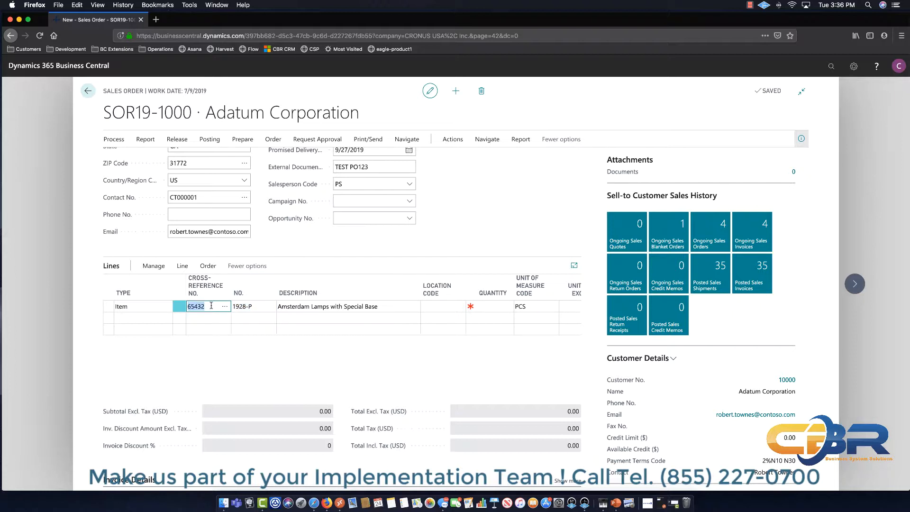
click(259, 306)
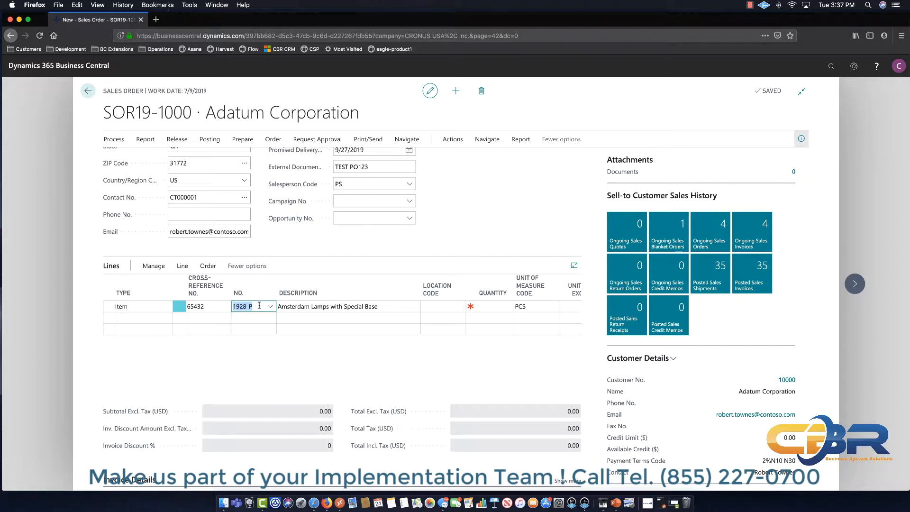
key(Tab)
click(391, 306)
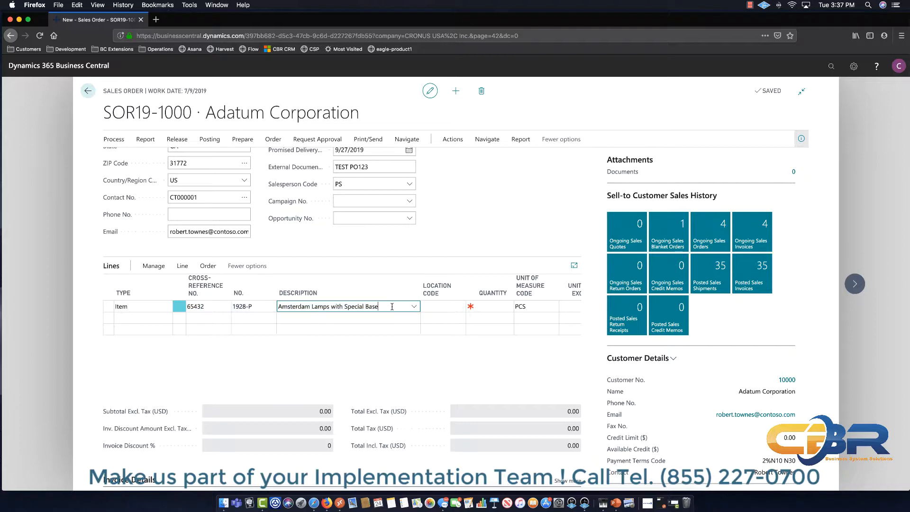
text(fdjbn kjn)
key(Tab)
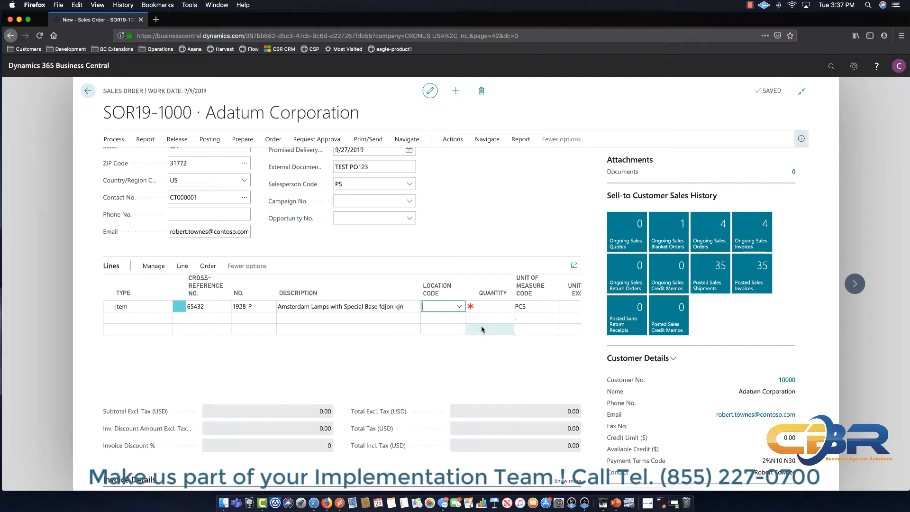
Set the item line's location code to WEST and its quantity to 1
click(460, 306)
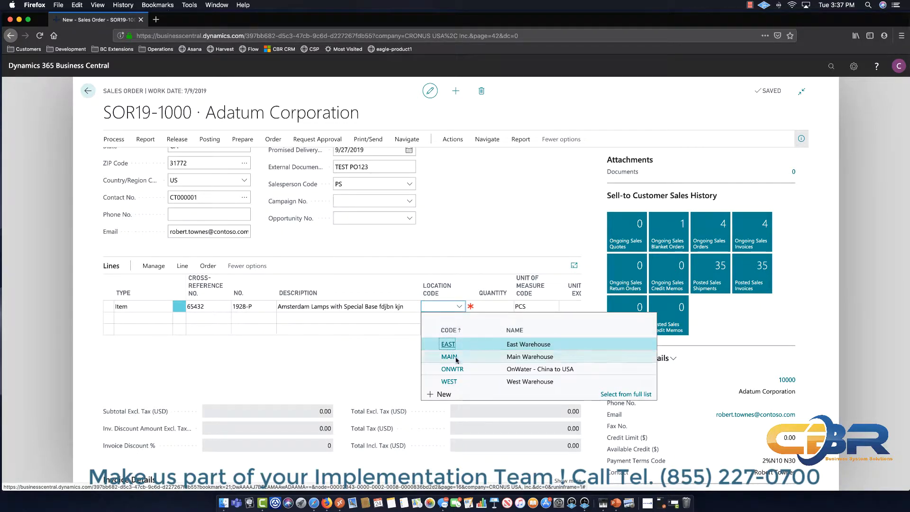
click(452, 382)
key(Tab)
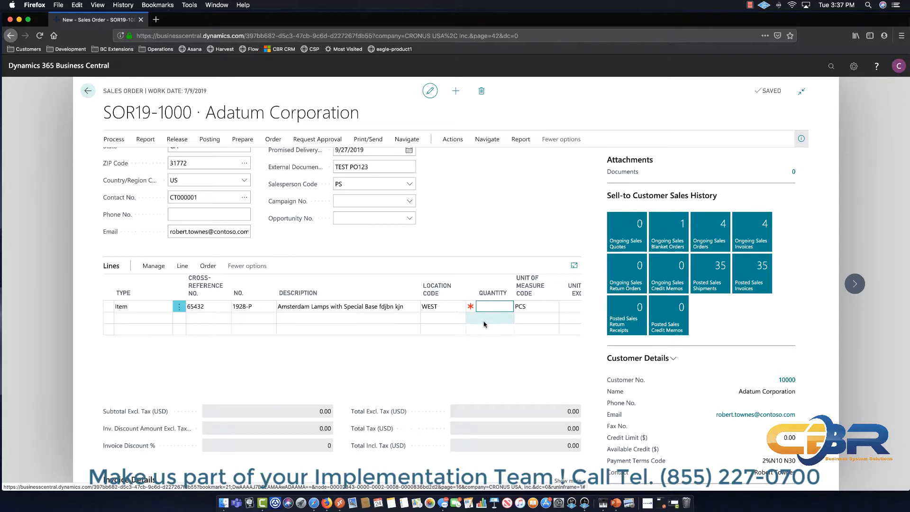
text(1)
key(Tab)
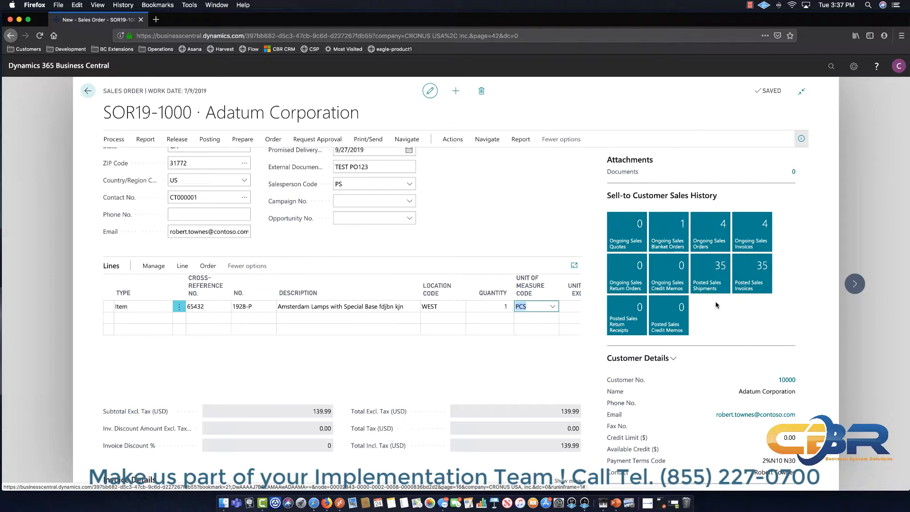
Examine the customer details, the sales line's availability and item details, and the item's invoicing details beside the order
scroll(716, 303, down, 5)
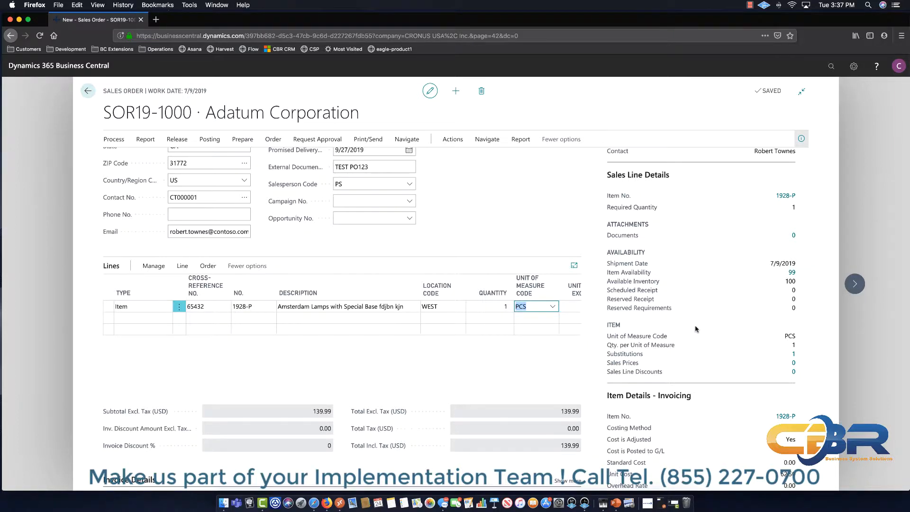
scroll(695, 327, down, 2)
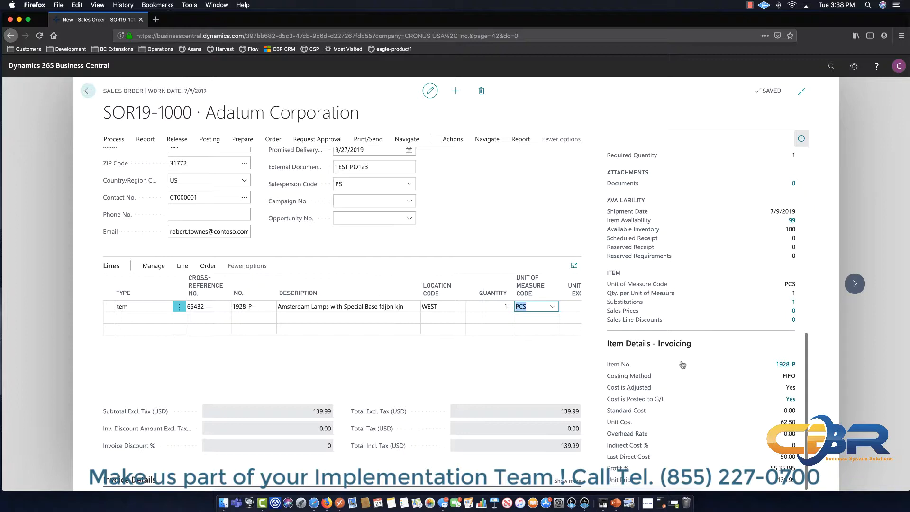
scroll(683, 364, up, 5)
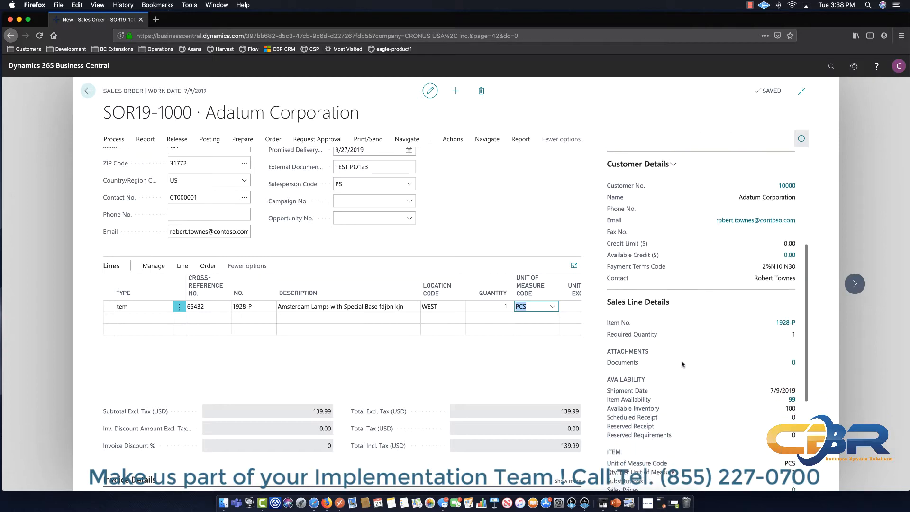
scroll(681, 364, down, 3)
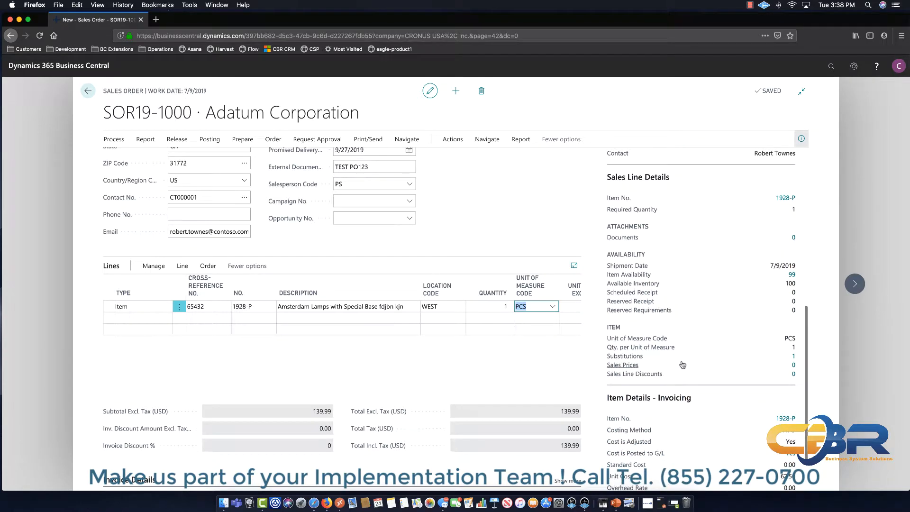
scroll(682, 364, up, 5)
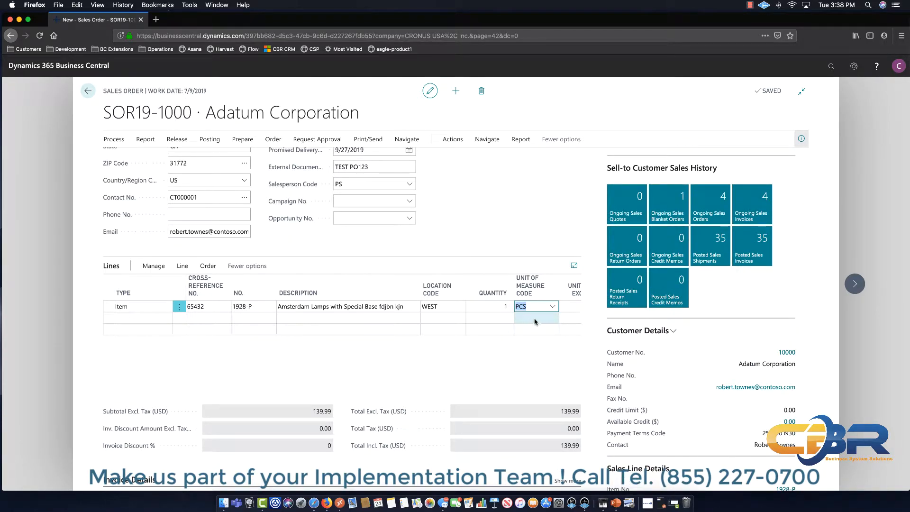
Examine the item's availability by location for the selected line and return to the order
click(183, 267)
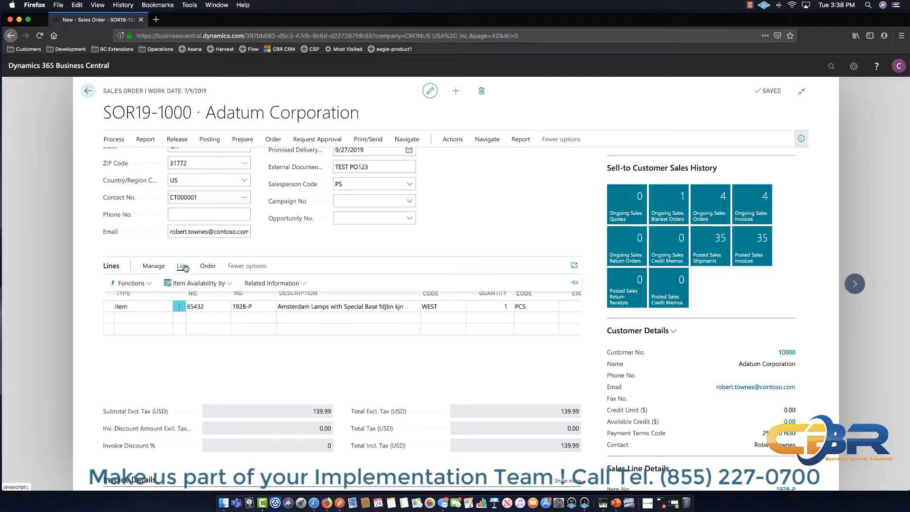
click(228, 284)
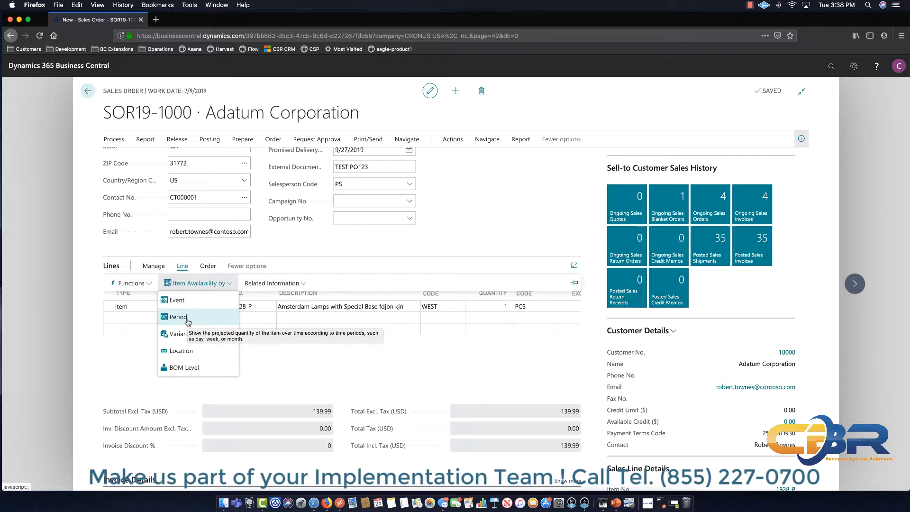
click(192, 352)
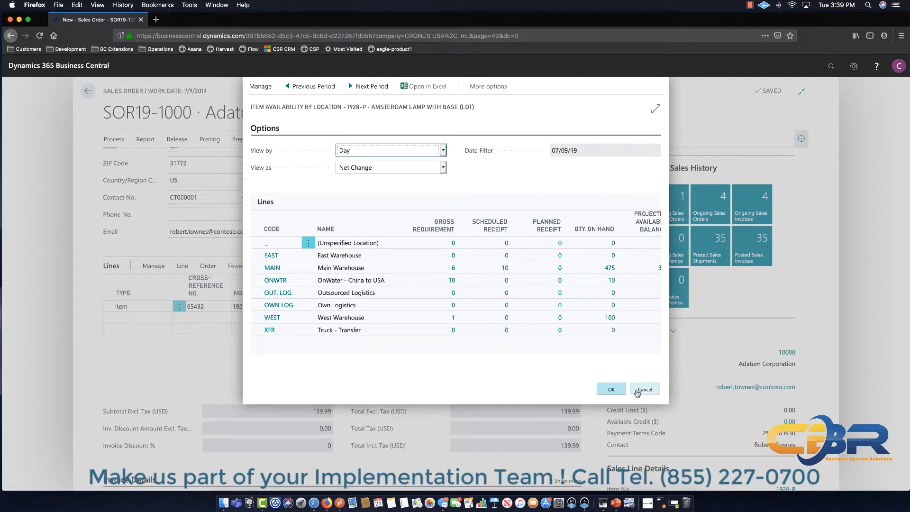
click(637, 392)
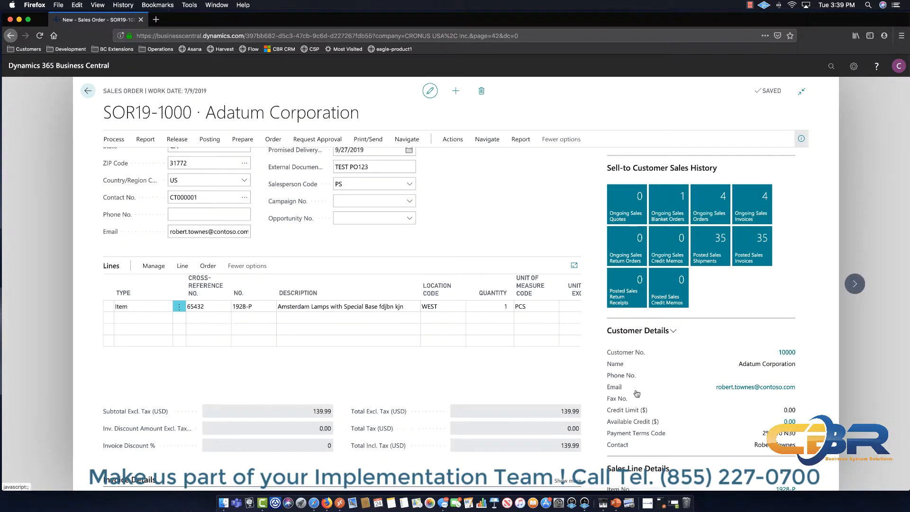
Set the item line's quantity to 2 and move on through the price and discount fields to the line amount
click(479, 307)
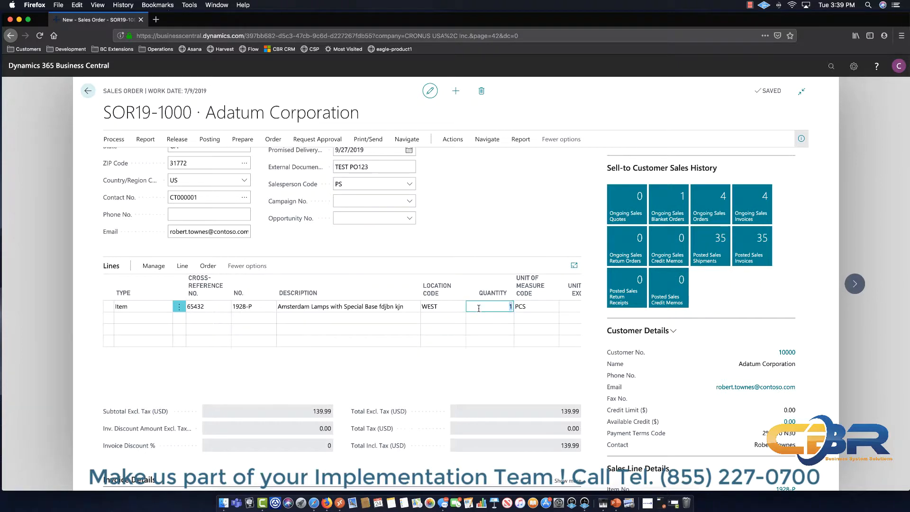
text(2)
key(Tab)
key(Tab)
key(Tab)
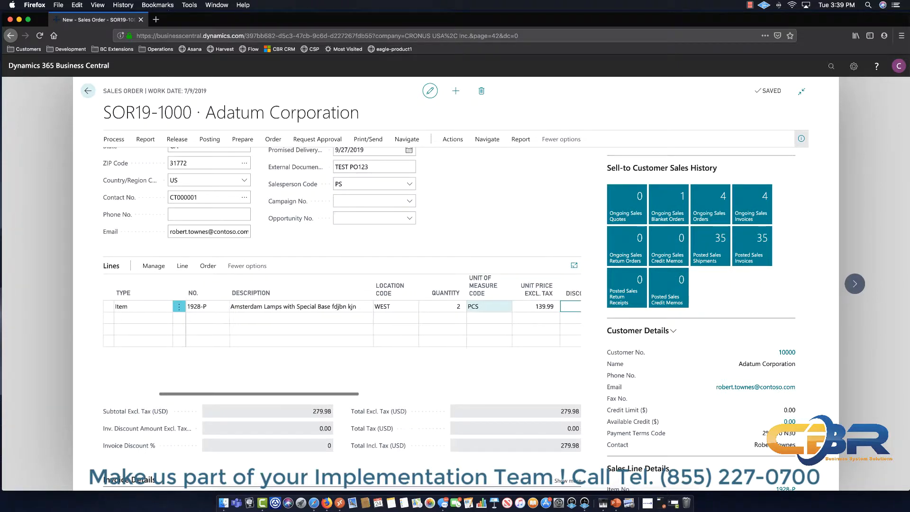
key(Tab)
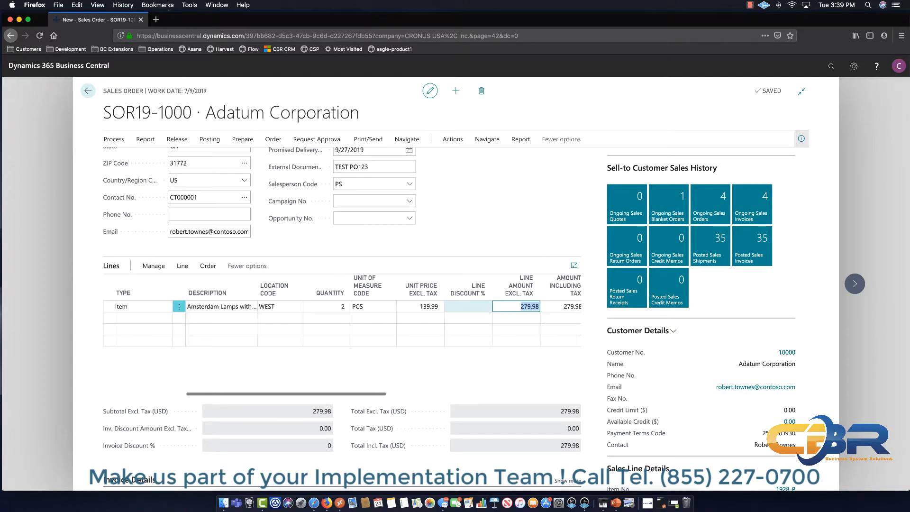
Move on to the item line's quantity to ship, and switch to QuickBooks to mark the sales order for printing later
key(Tab)
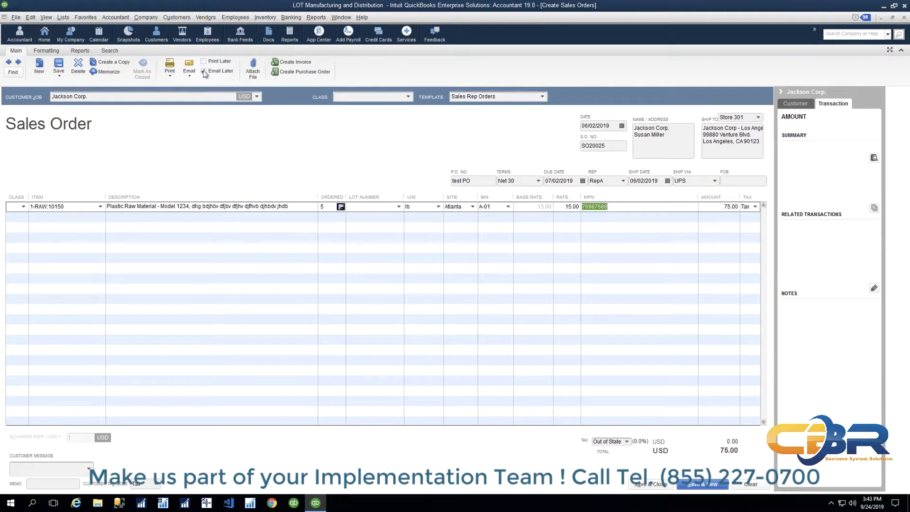
click(204, 62)
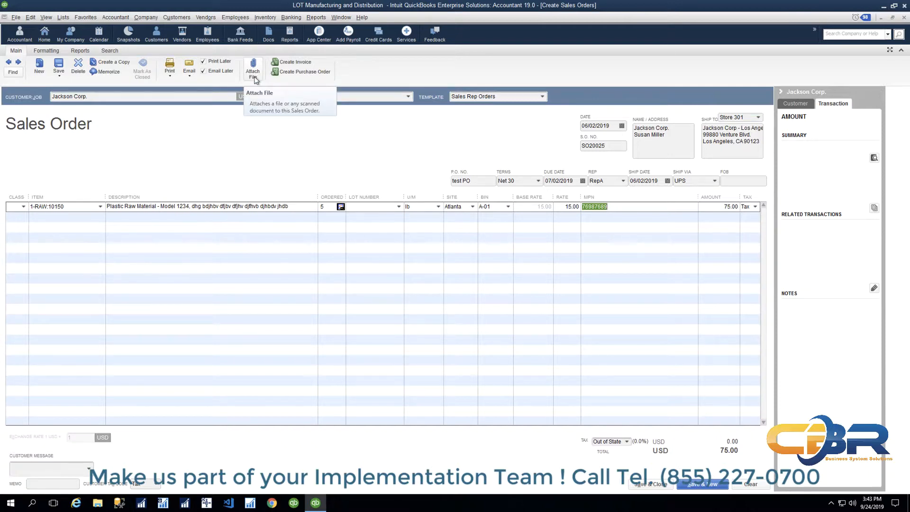
Preview the printed sales order, skipping the spelling check and the shipping labels notice, and close the preview
click(171, 77)
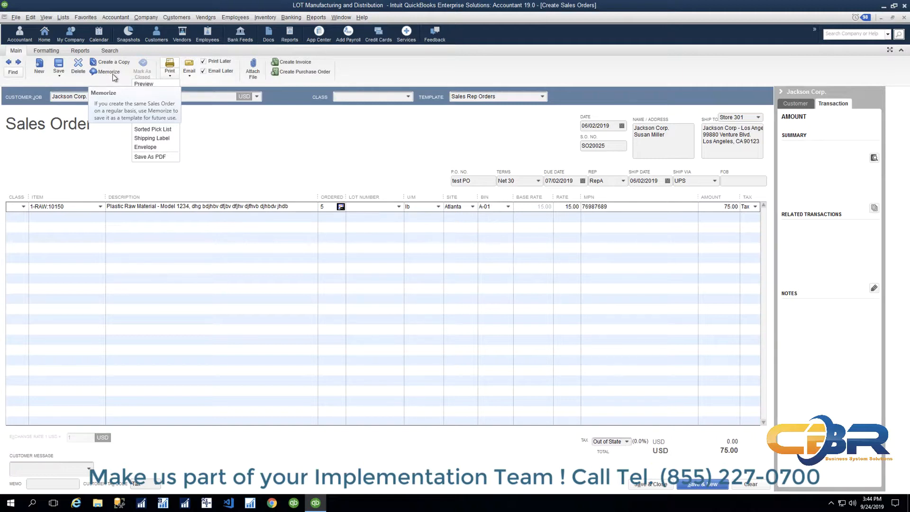
click(168, 83)
click(454, 151)
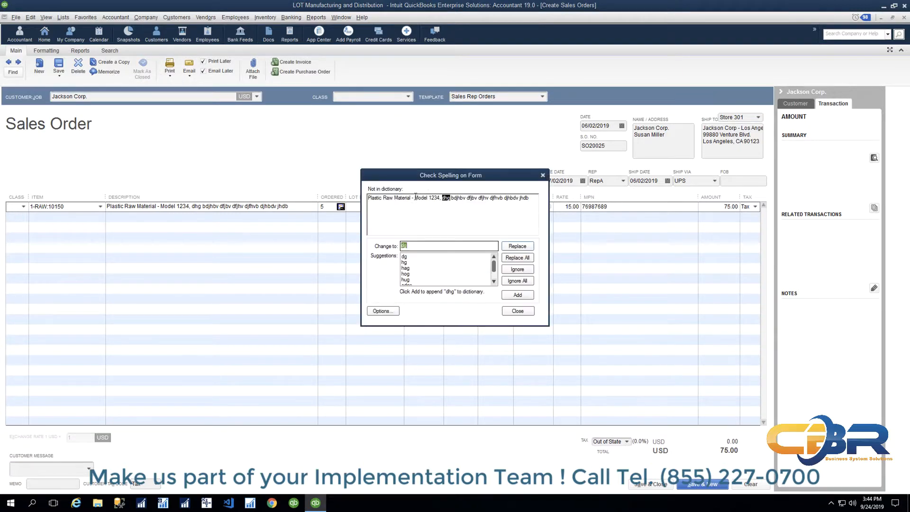
click(516, 316)
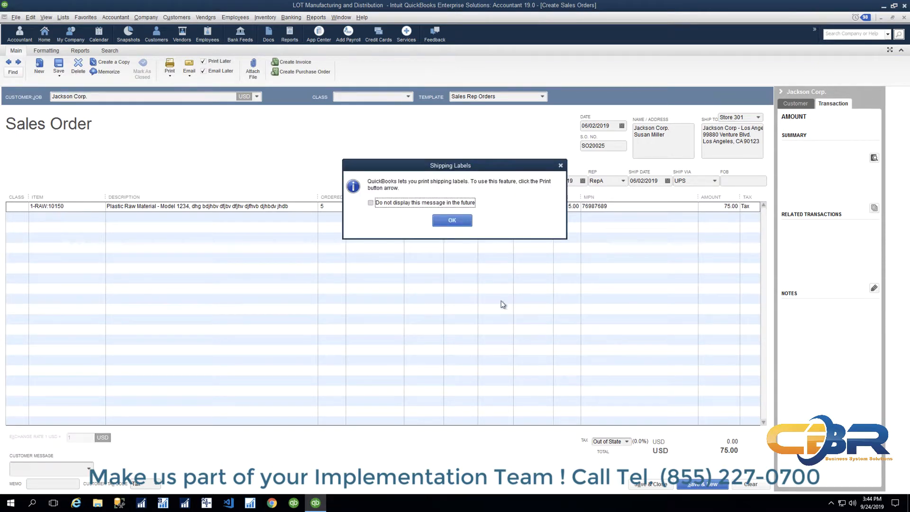
click(456, 220)
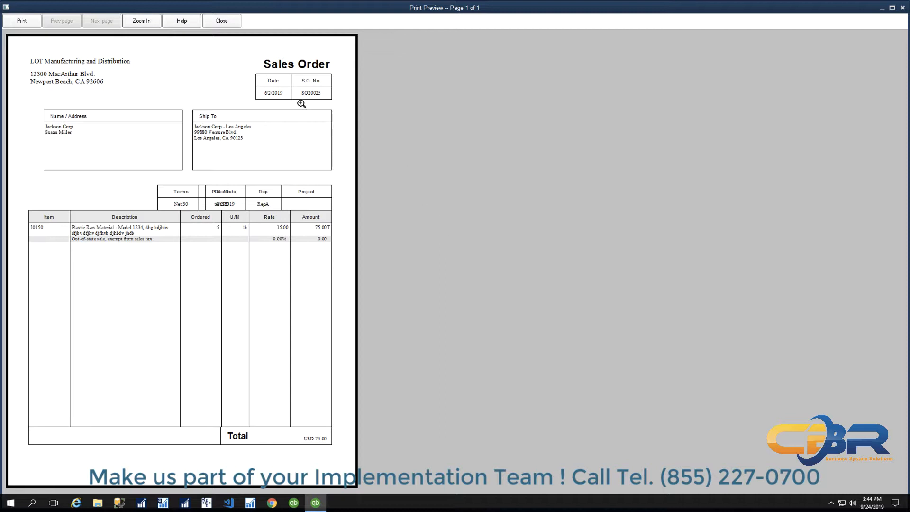
click(236, 23)
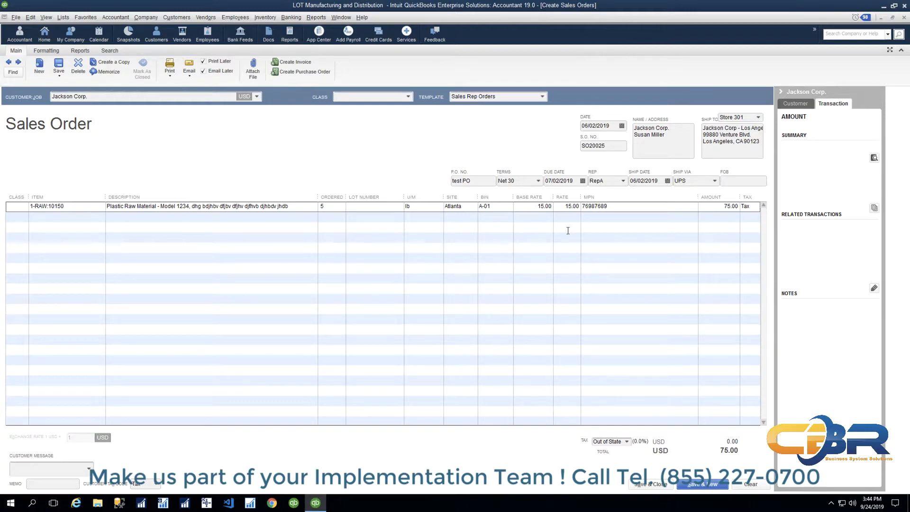
Switch to Business Central and examine the sales order's invoice details, shipping and billing details, and approval request options
click(751, 5)
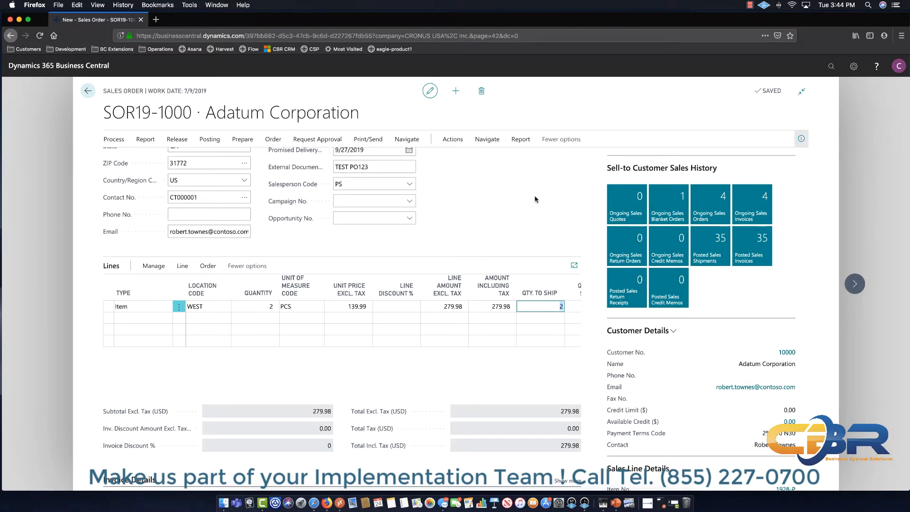
scroll(529, 201, down, 10)
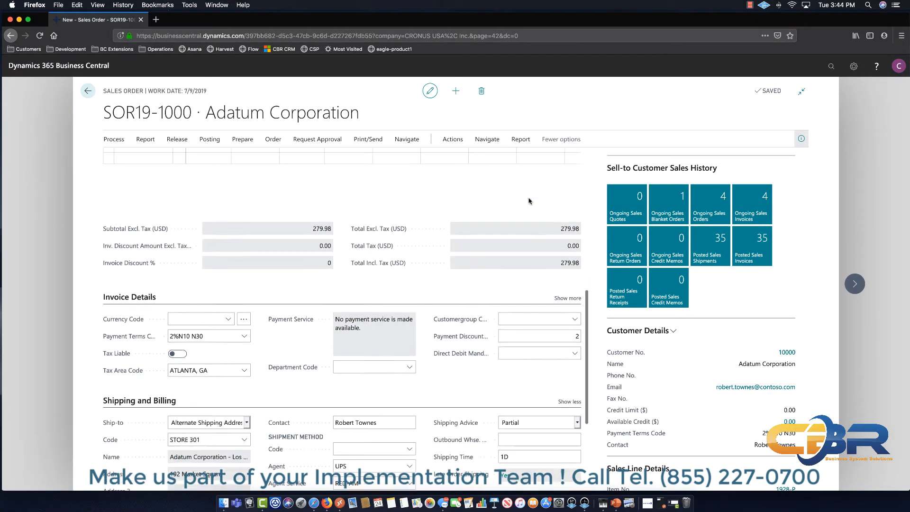
scroll(529, 198, up, 10)
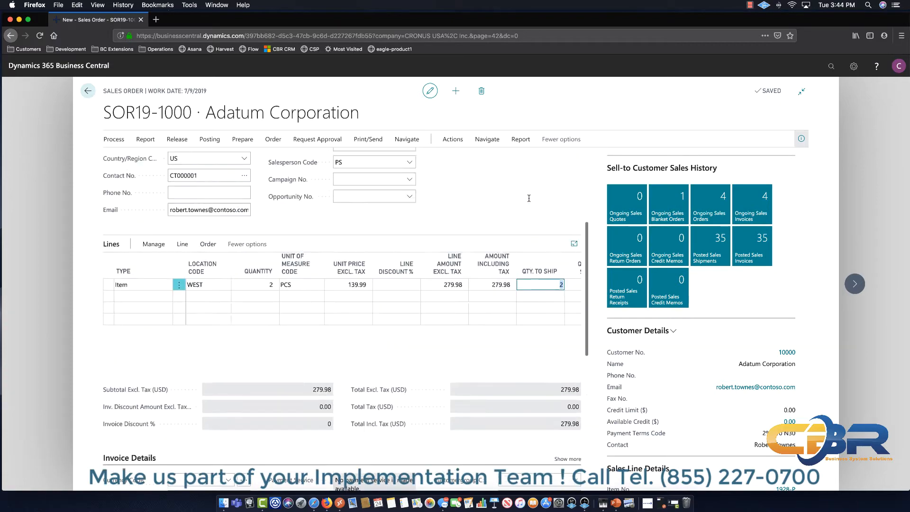
scroll(529, 199, down, 5)
scroll(528, 198, down, 5)
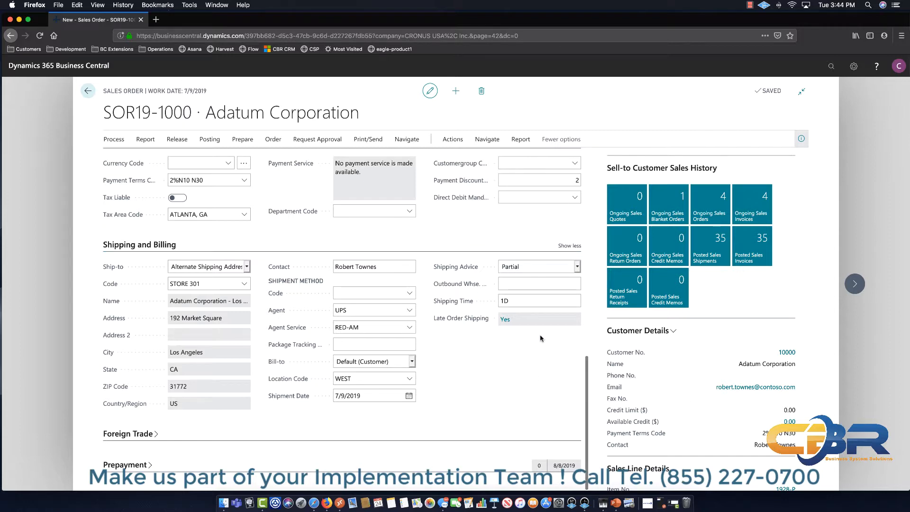
scroll(540, 339, up, 8)
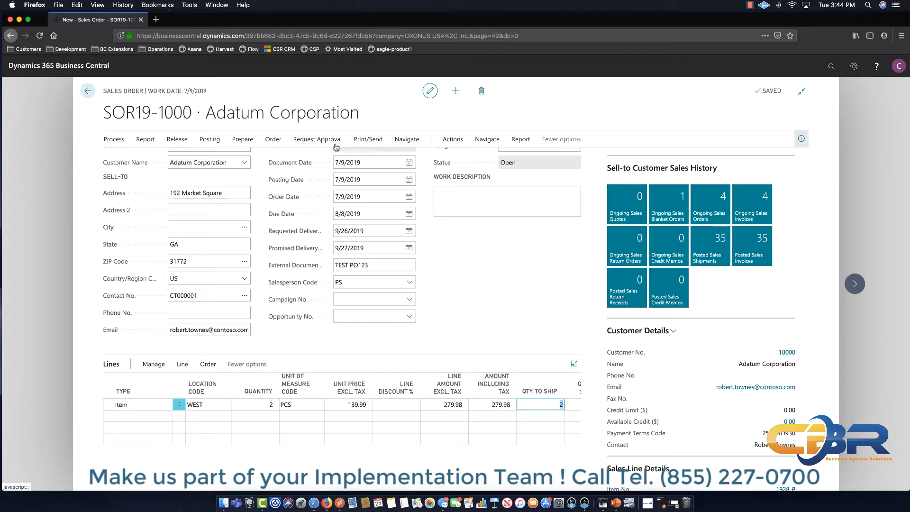
click(327, 139)
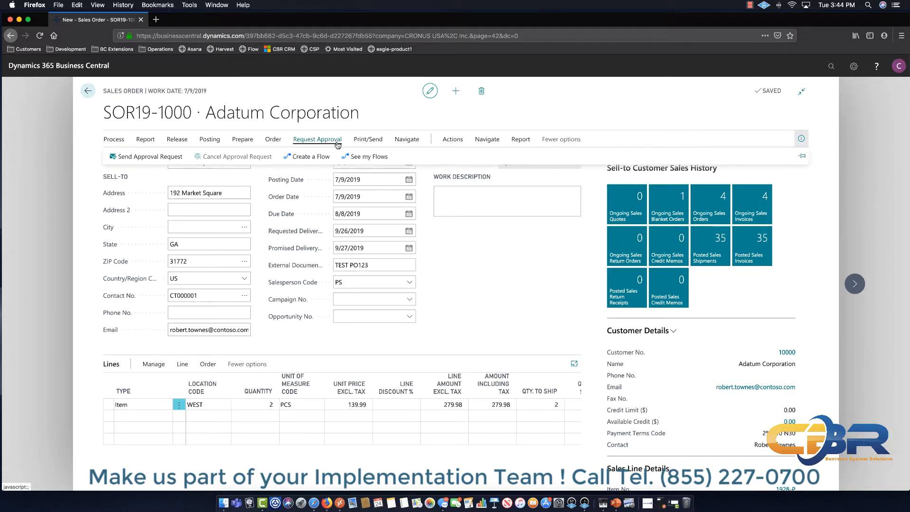
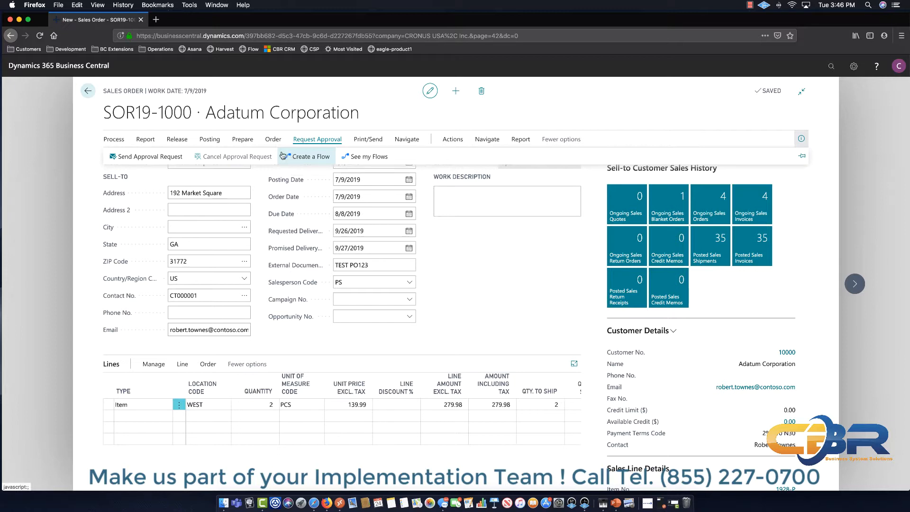
click(272, 139)
Check which file types the order confirmation can be sent as, and cancel without sending it
click(365, 140)
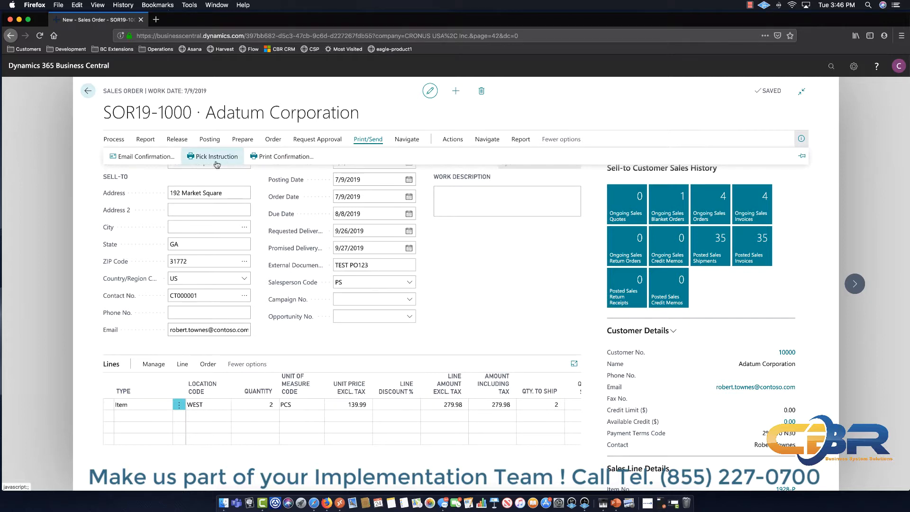
click(291, 157)
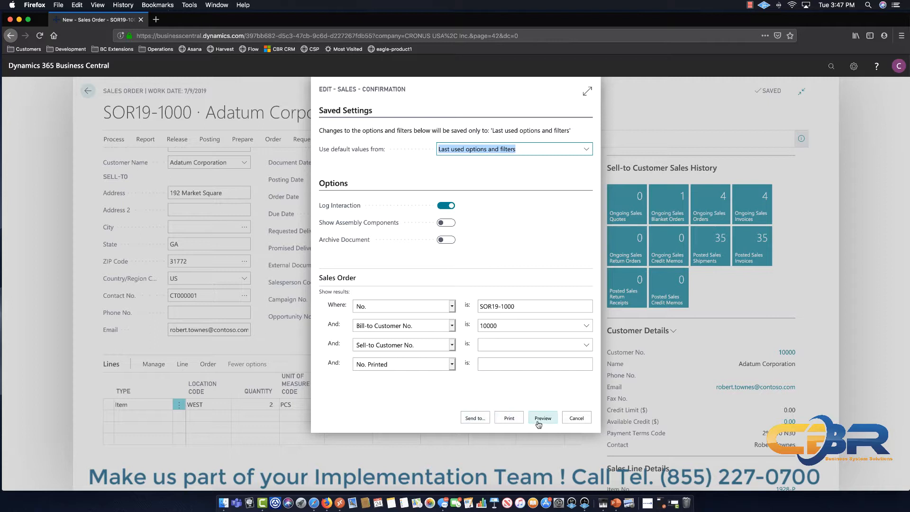
click(486, 420)
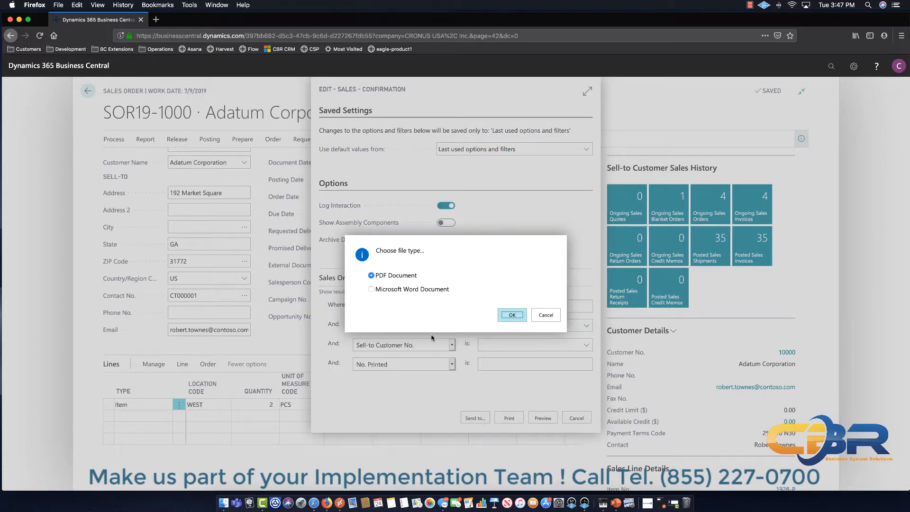
click(540, 317)
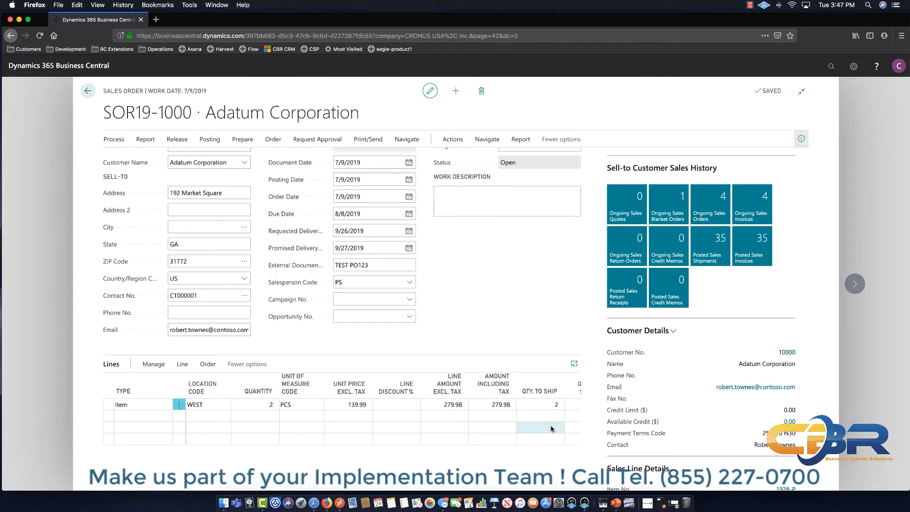
Preview the order confirmation with the last used options, close it, and review the order's print and send options
click(377, 143)
click(274, 159)
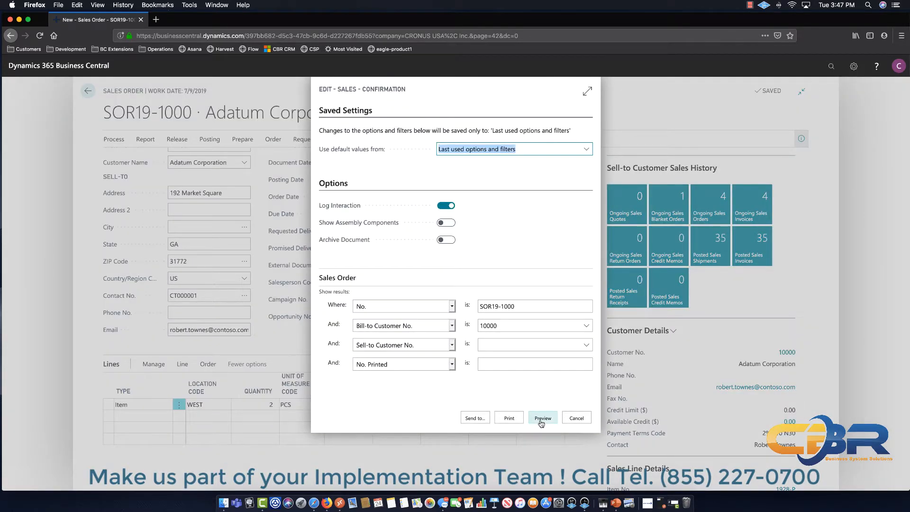
click(542, 418)
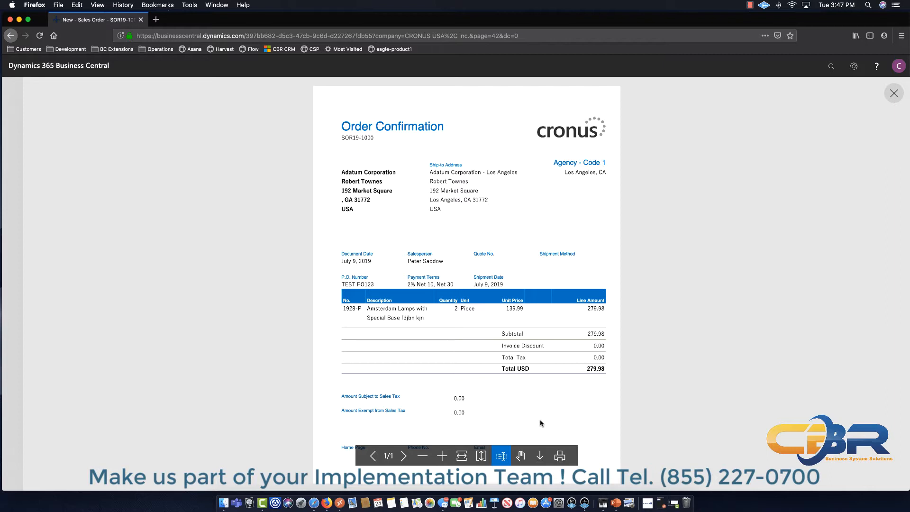
click(897, 98)
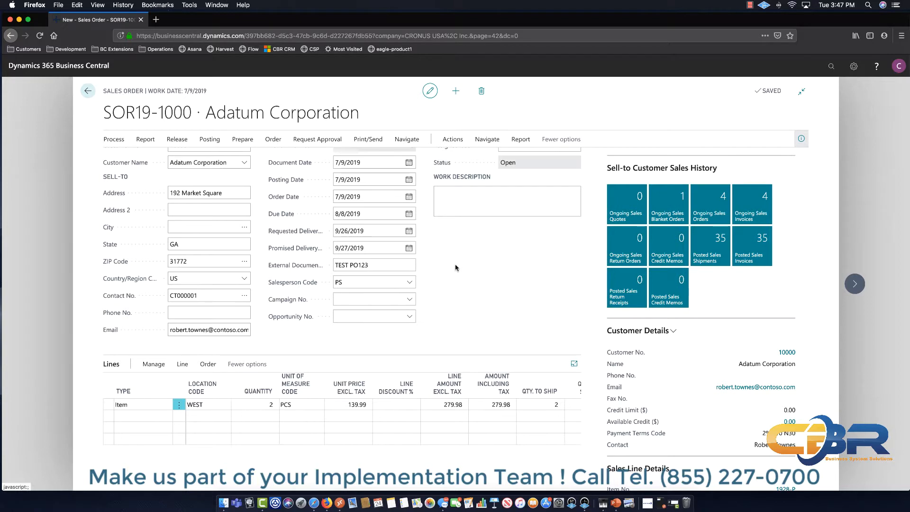
click(371, 141)
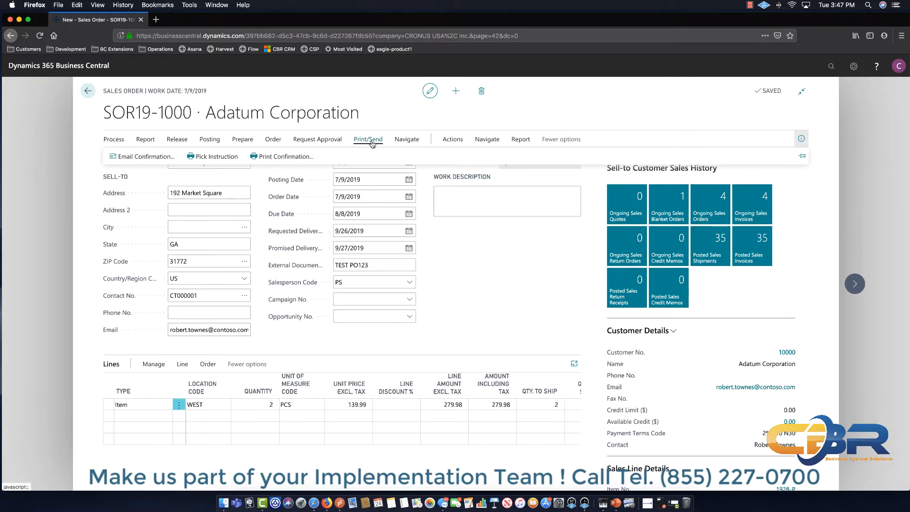
click(504, 258)
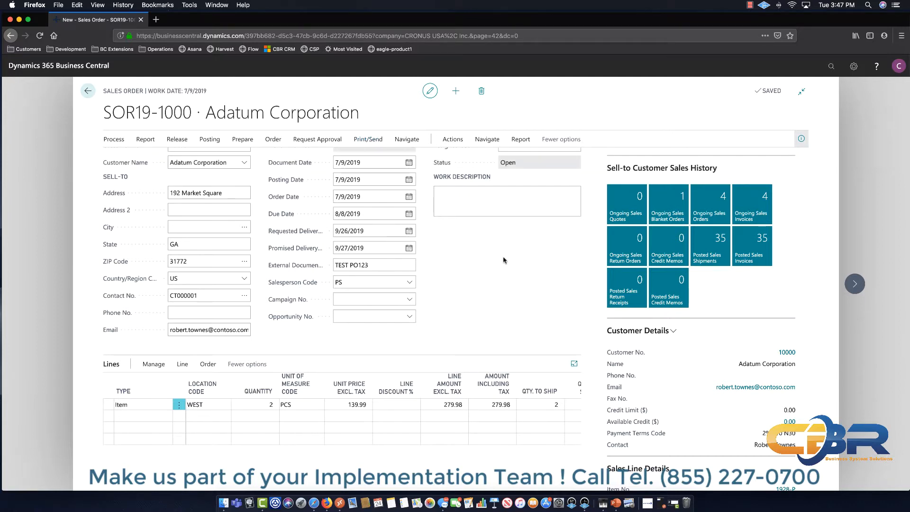
Switch to QuickBooks and save and close the sales order, accepting the past date and missing class and skipping the spelling check
click(751, 5)
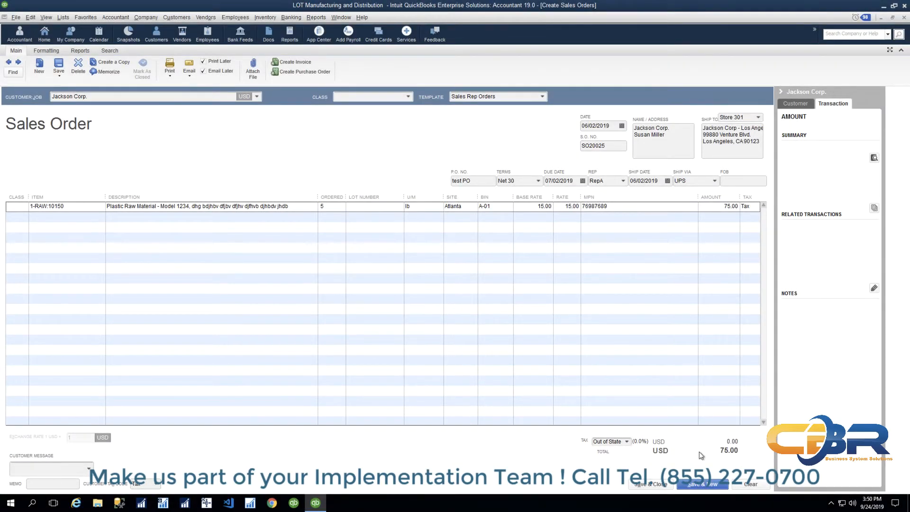
click(650, 485)
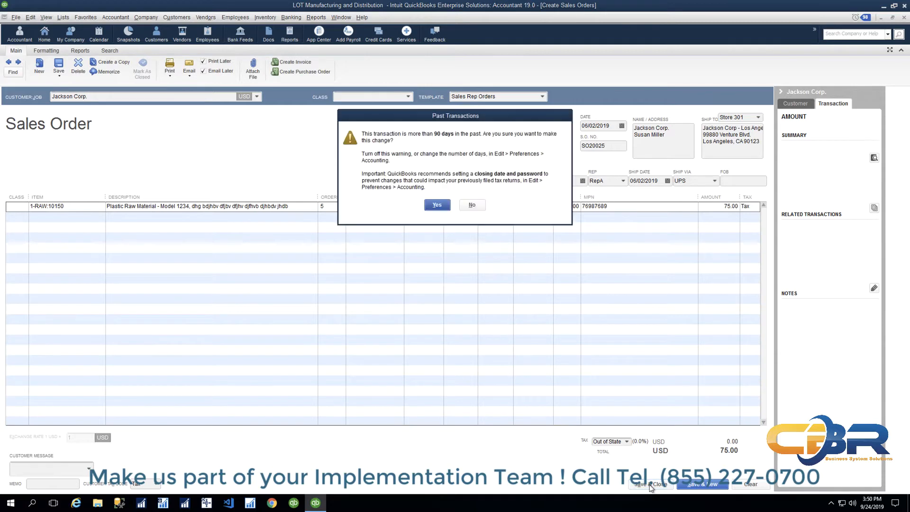
click(439, 208)
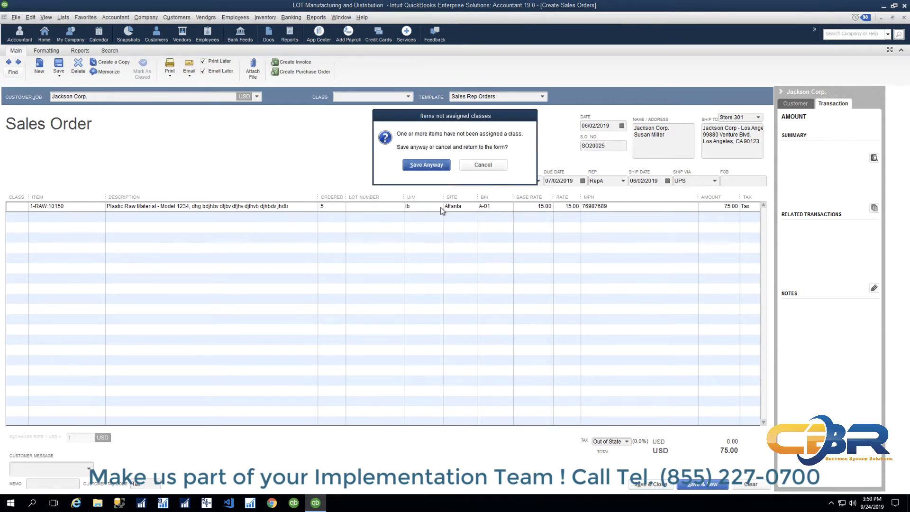
click(420, 167)
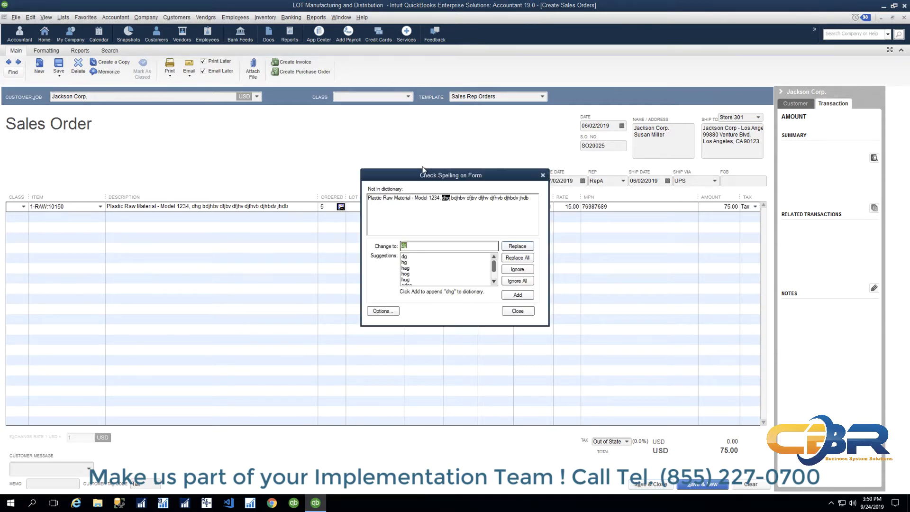
click(523, 312)
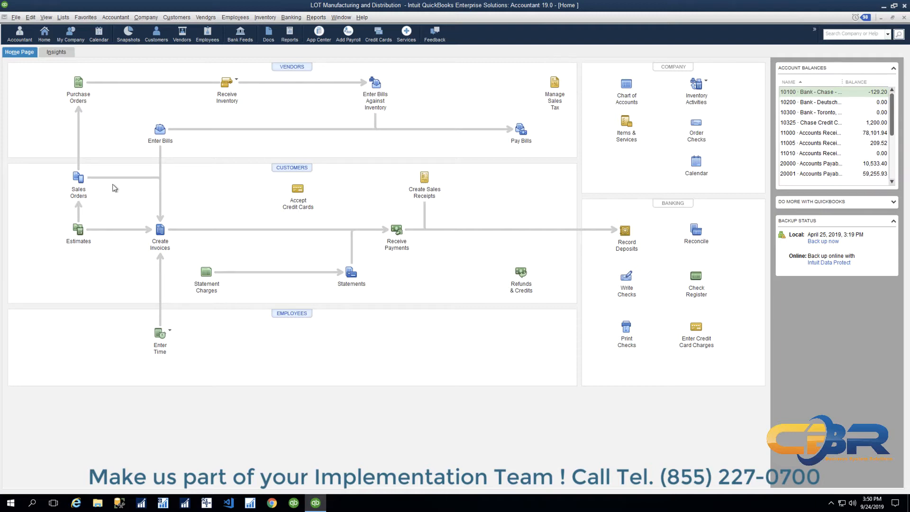
Open the sales order form, find all sales orders for Jackson Corp., select the one dated 06/02/2019 and rerun the search
click(78, 178)
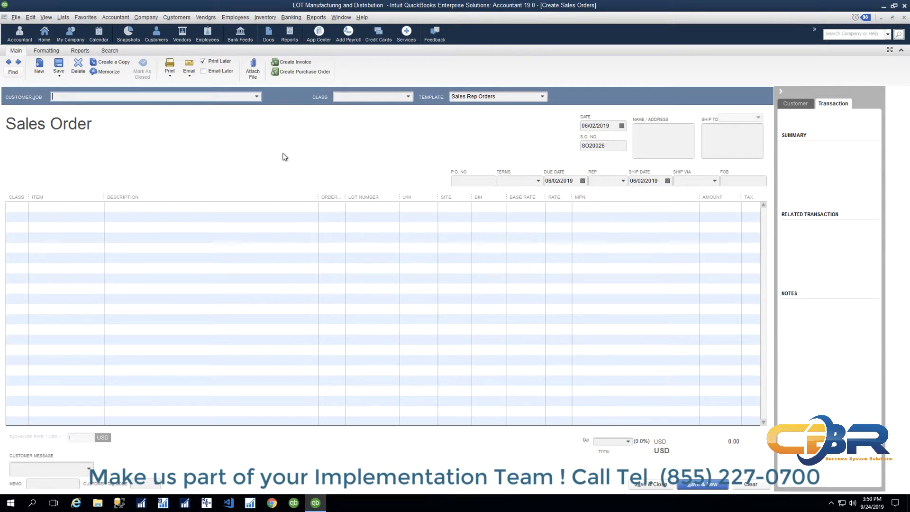
click(16, 72)
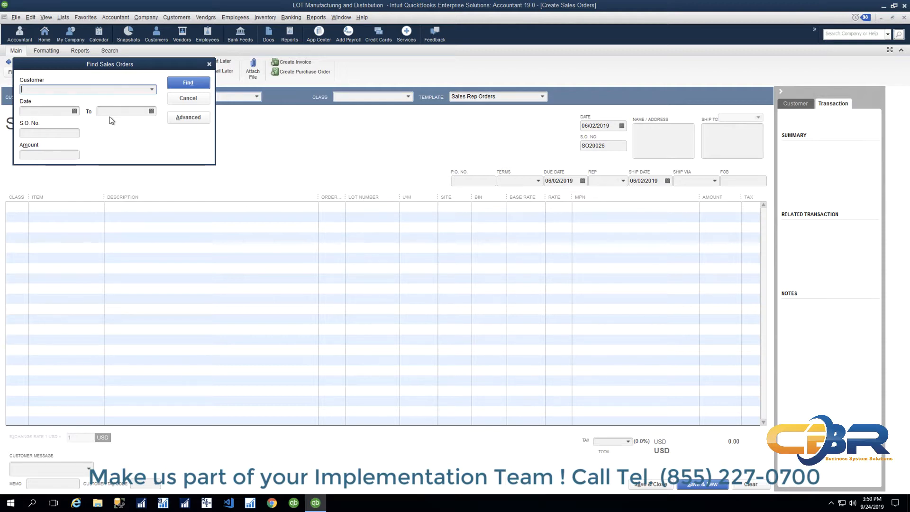
click(152, 90)
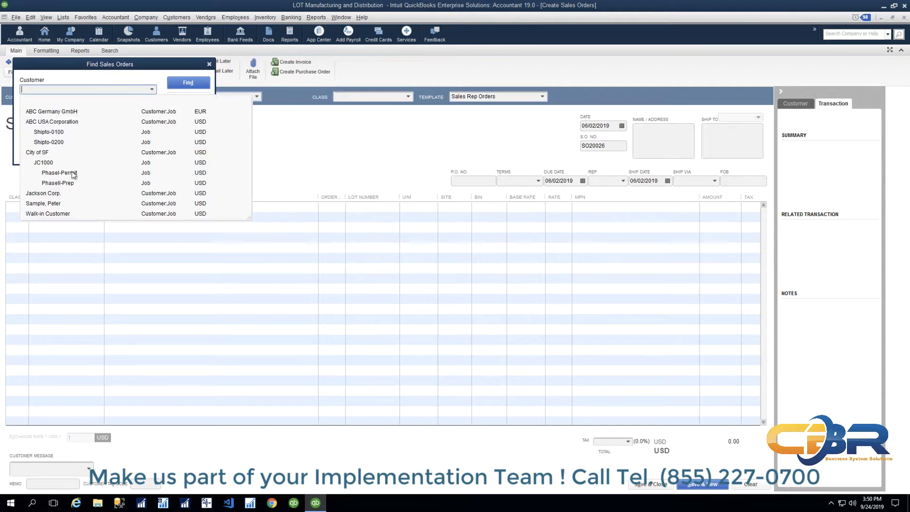
click(55, 198)
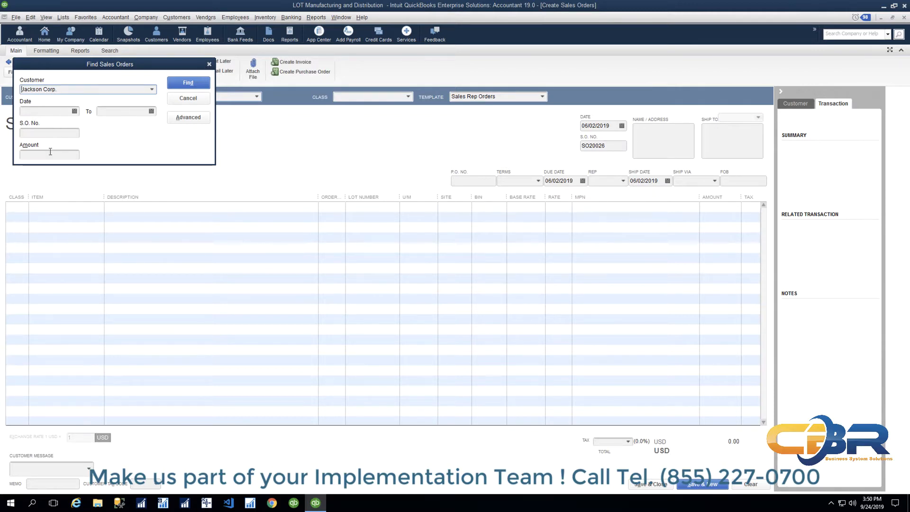
click(190, 86)
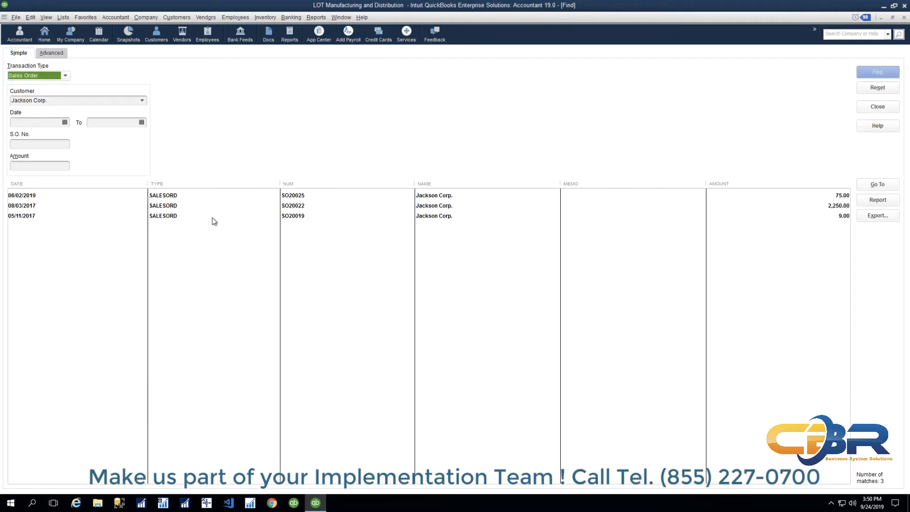
click(189, 198)
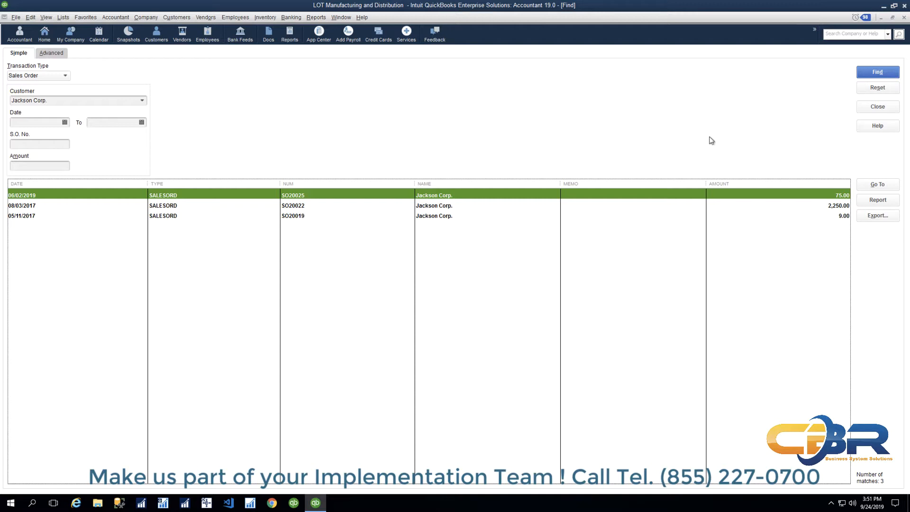
click(880, 74)
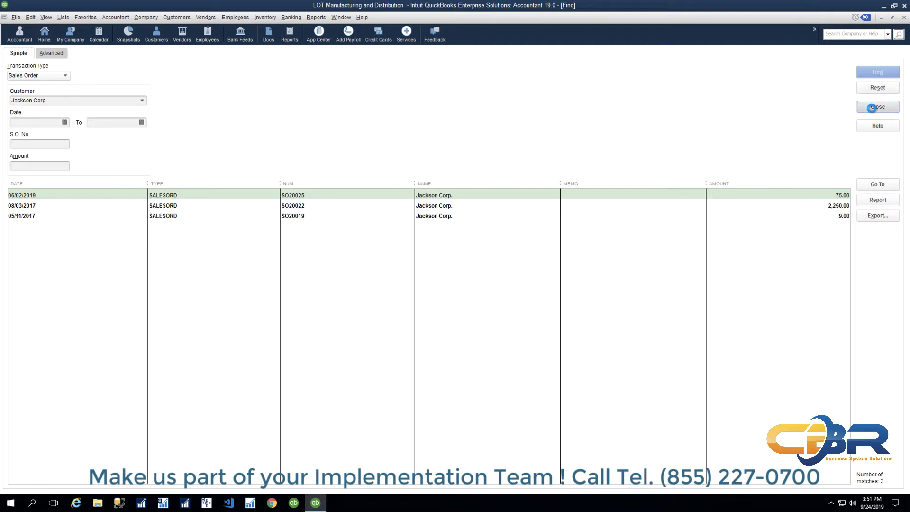
Close the search, browse backward and forward through the saved sales orders, and close the sales order form
click(872, 108)
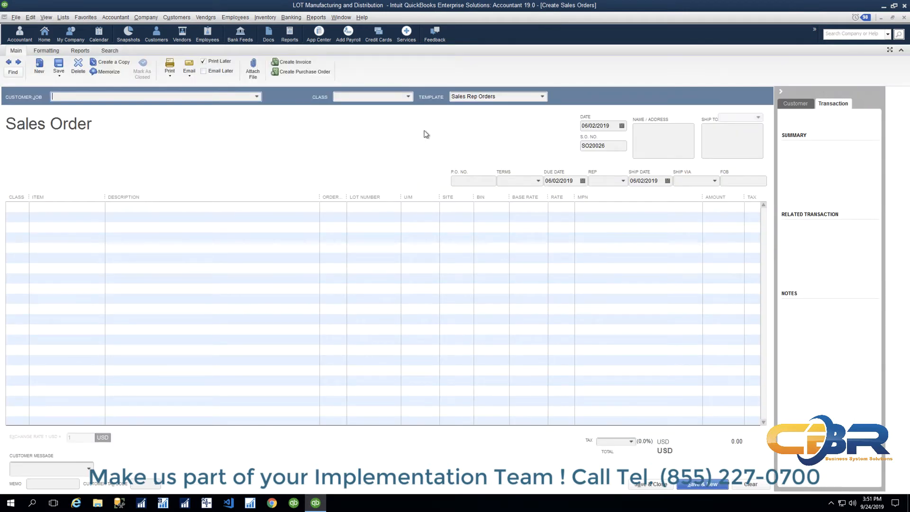
click(8, 63)
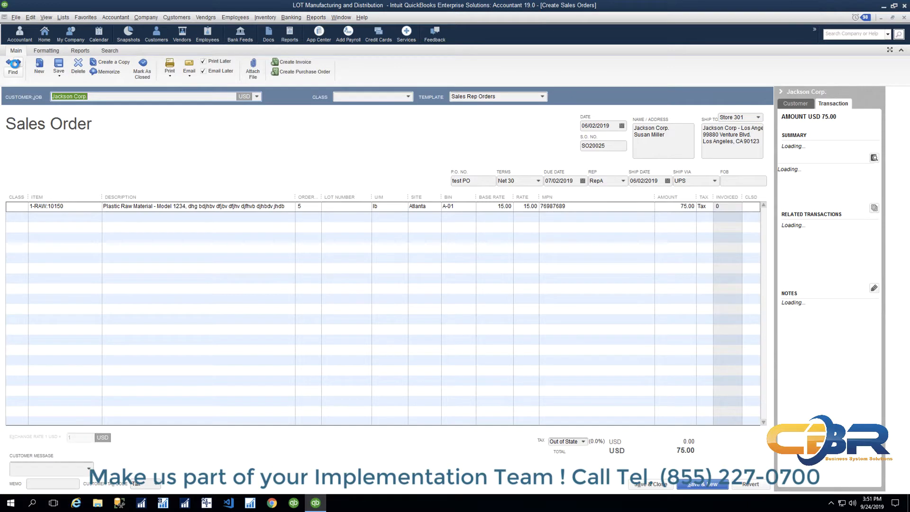
click(10, 63)
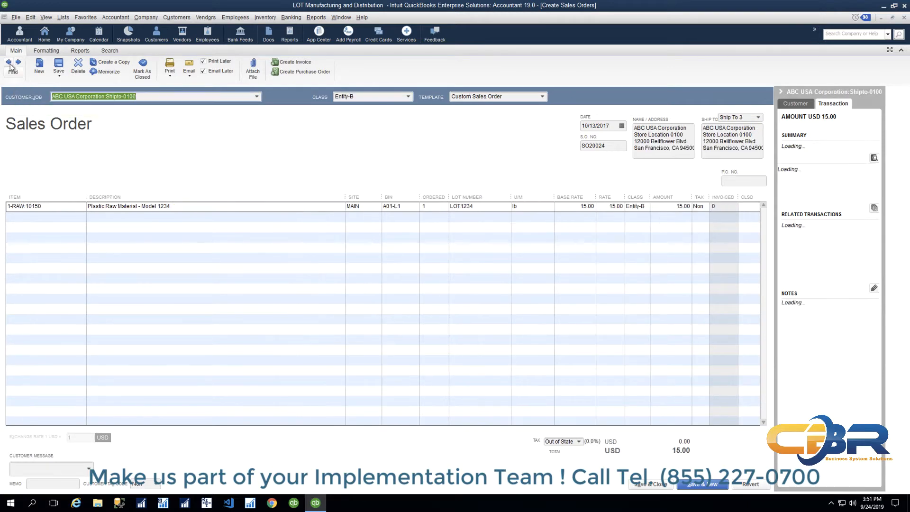
click(10, 64)
click(9, 63)
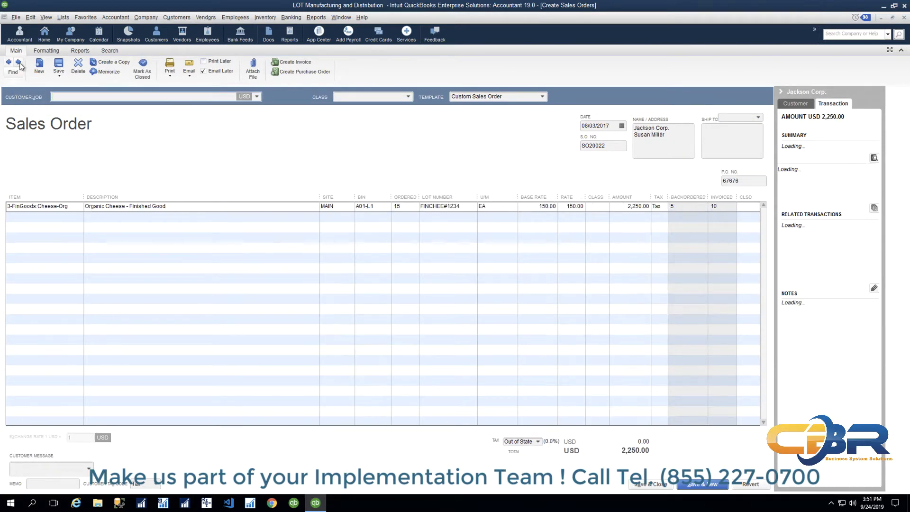
click(19, 63)
click(19, 63)
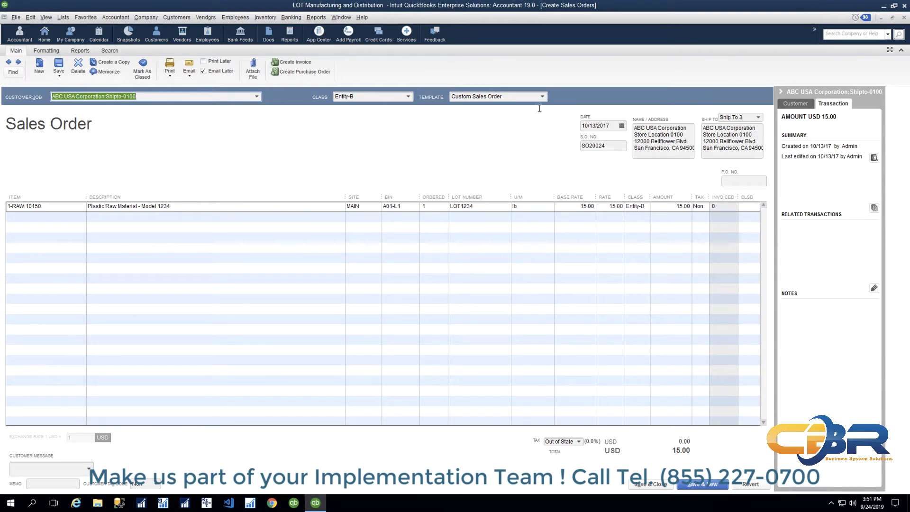
click(904, 18)
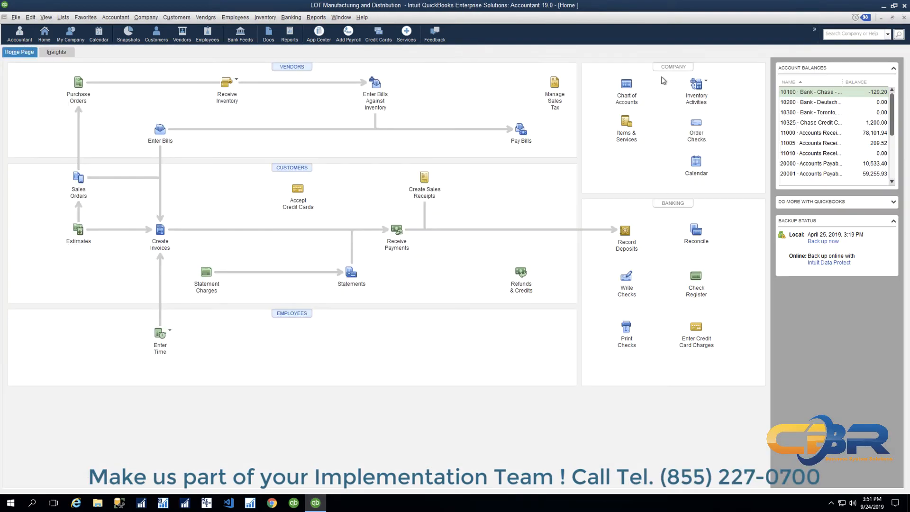
List Jackson Corp.'s sales orders in the Customer Center and open the one dated 06/02/2019
click(165, 38)
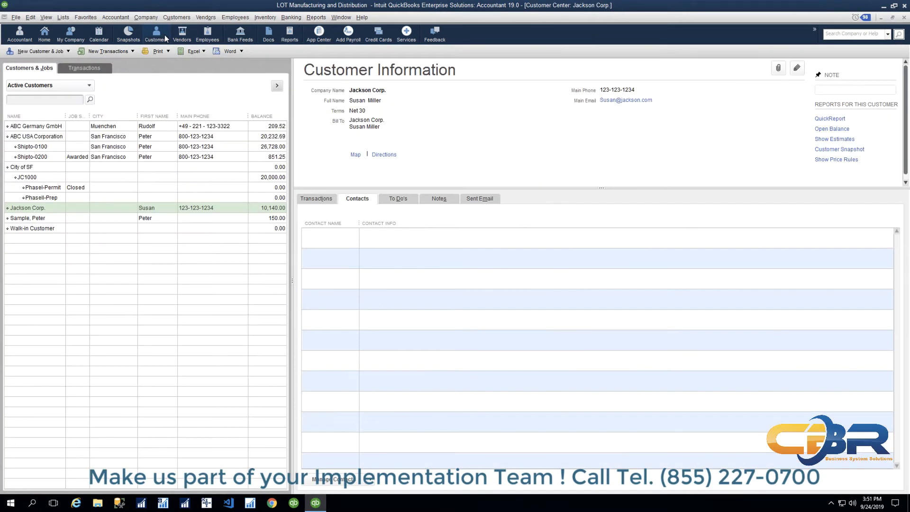
drag(66, 119, 93, 118)
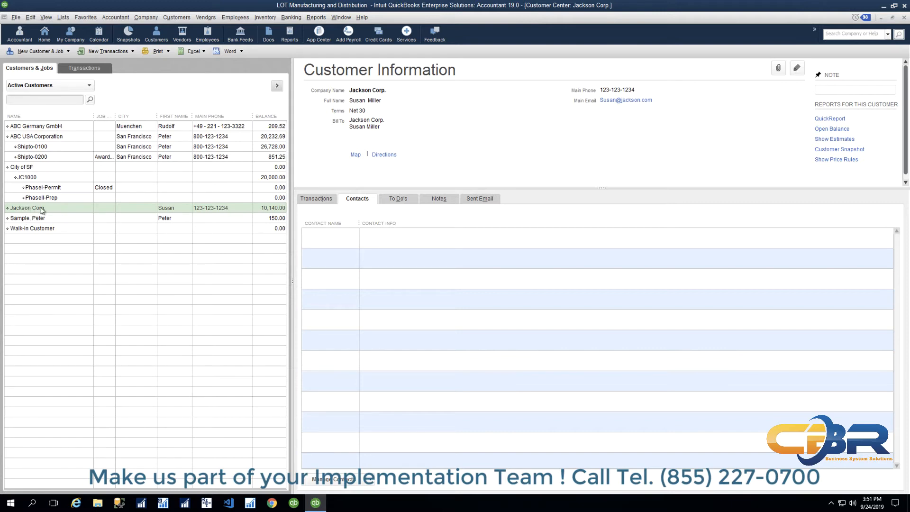
click(330, 200)
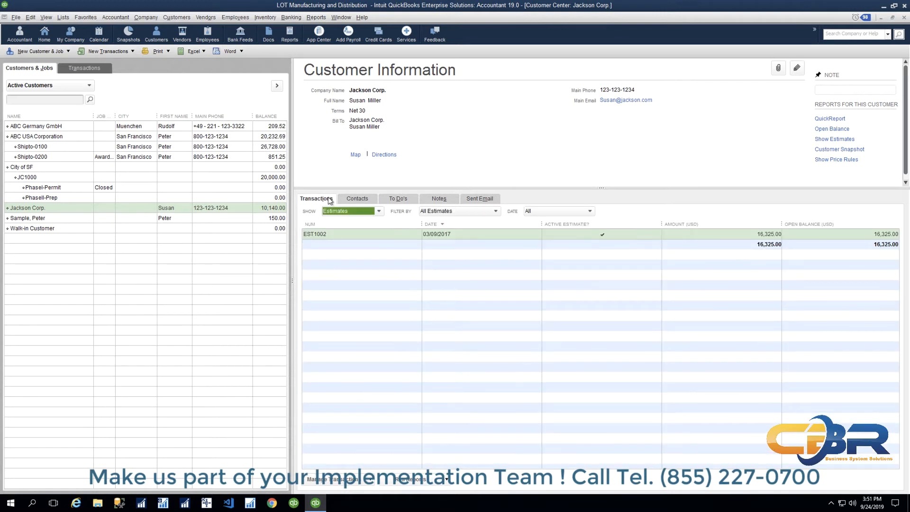
click(379, 212)
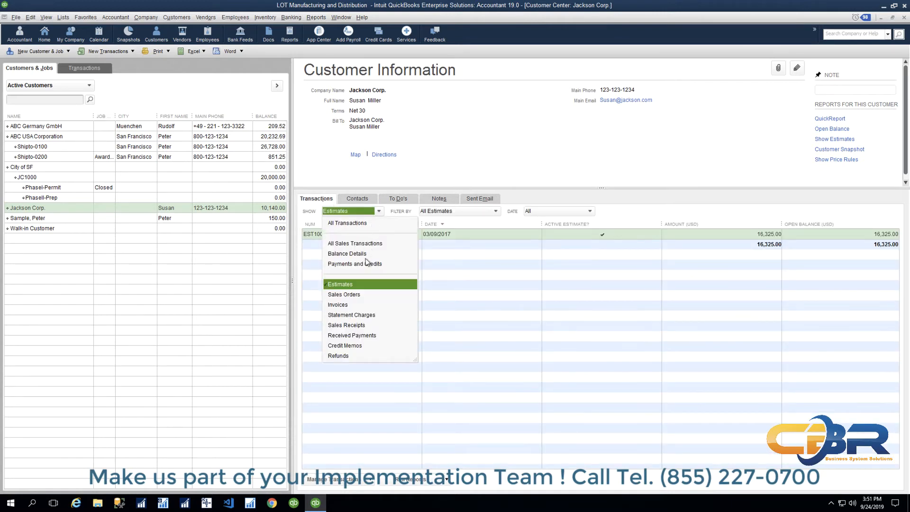
click(358, 294)
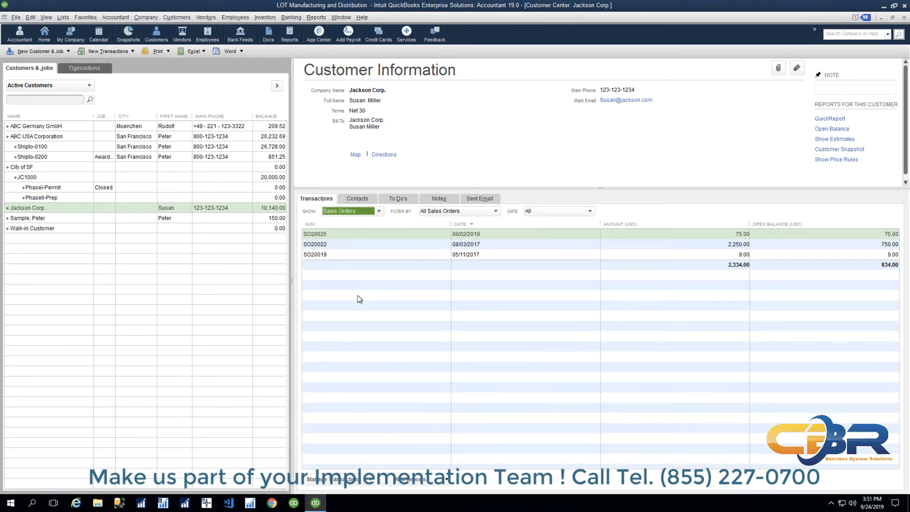
click(379, 235)
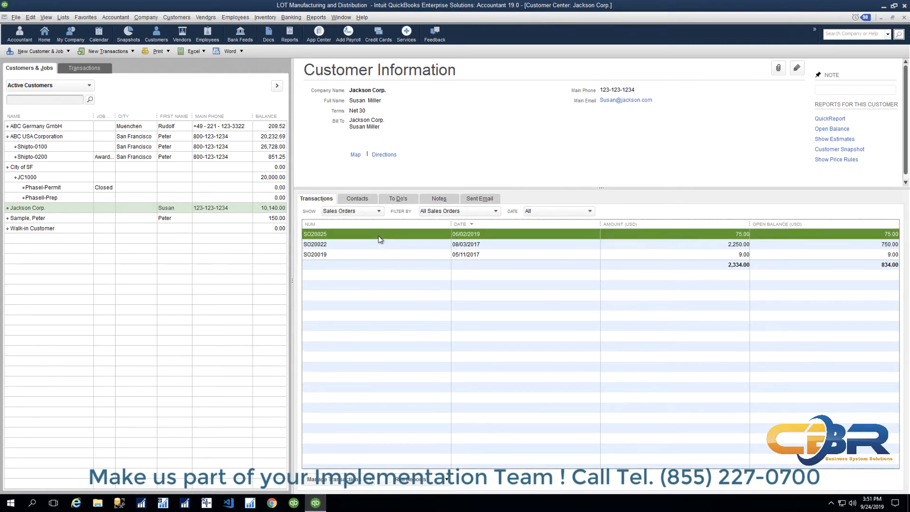
double_click(378, 235)
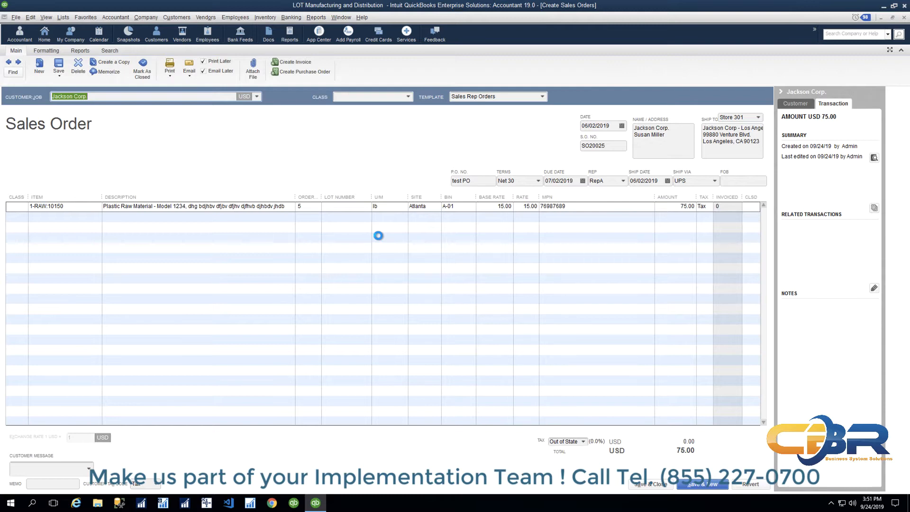
Check the available sales reports for one that shows open sales orders by customer
click(316, 17)
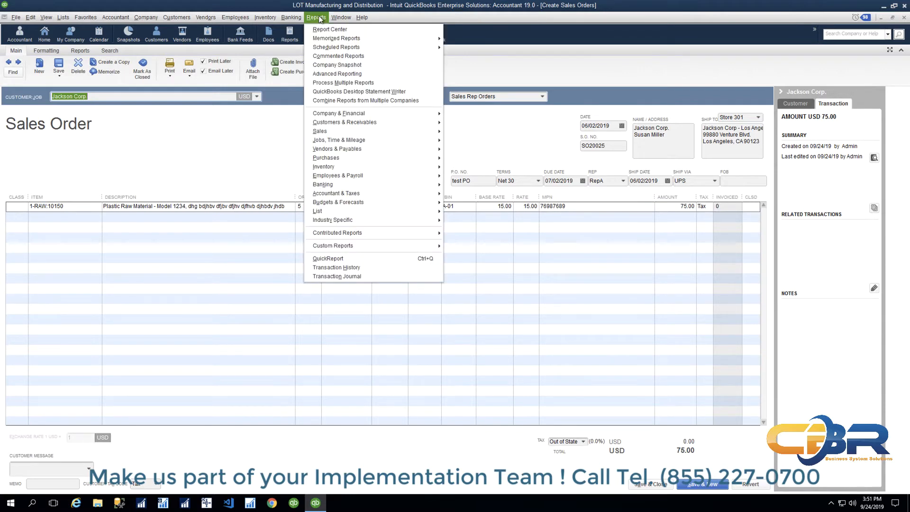
mouse_move(391, 136)
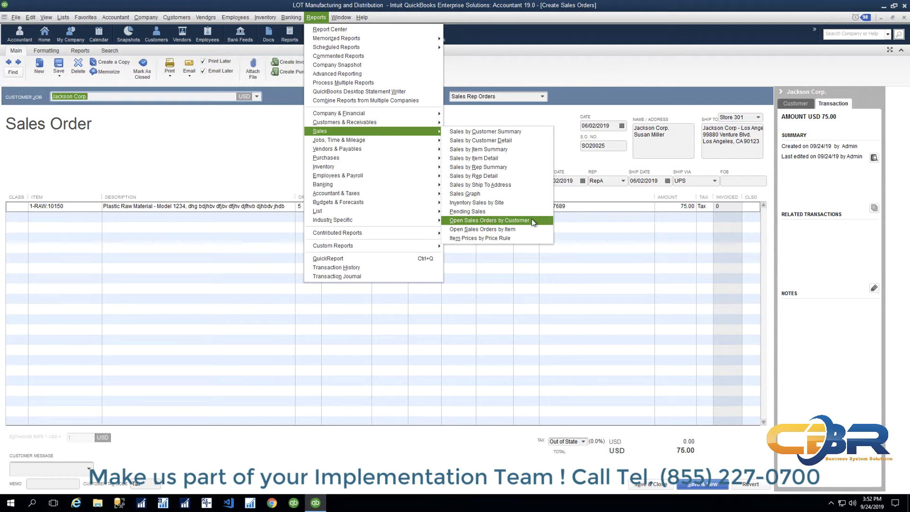
click(749, 5)
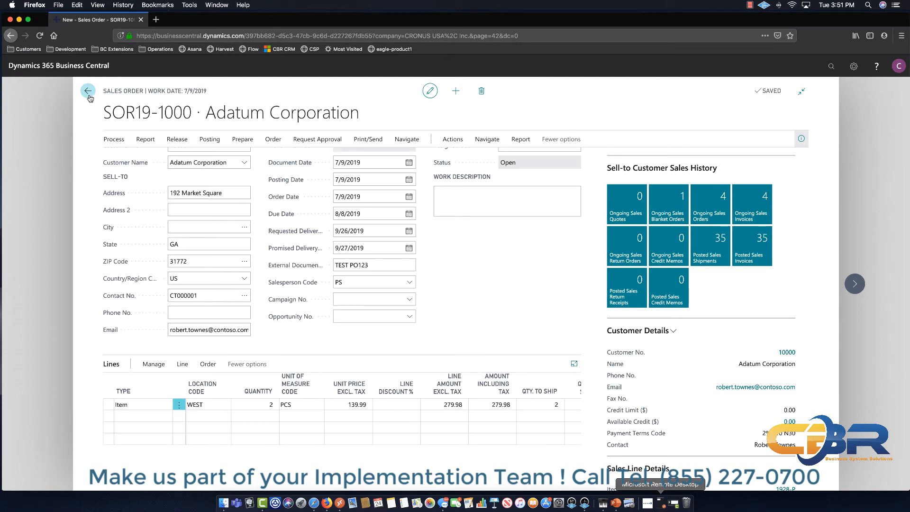
In Business Central, close the Adatum Corporation sales order, open the list of all sales orders and review the customer statistics
click(89, 91)
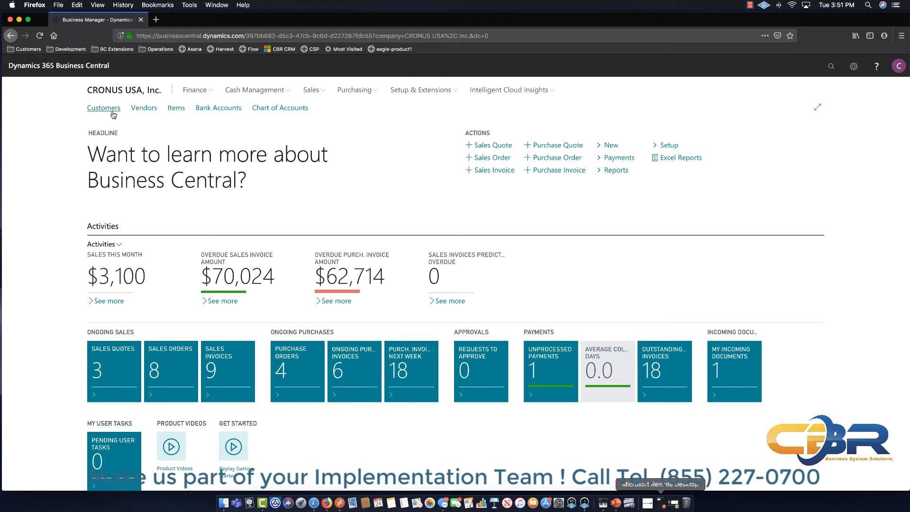
click(323, 91)
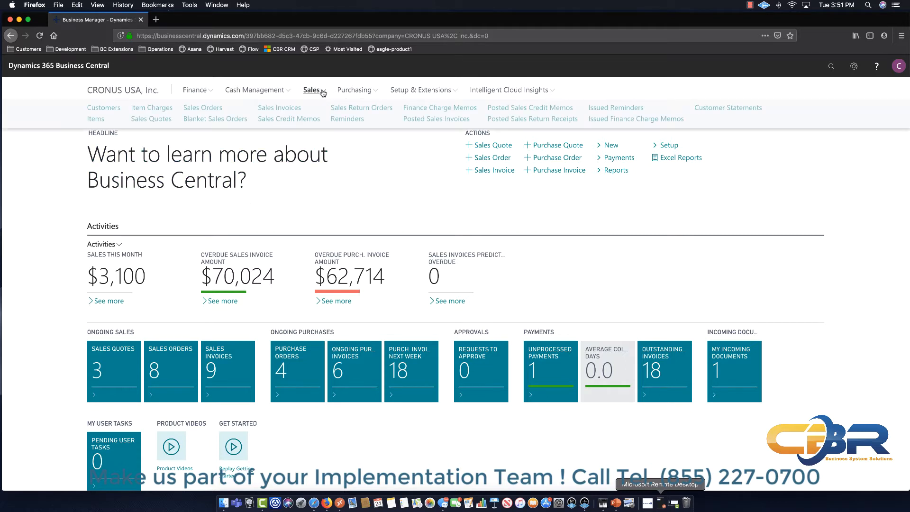
click(207, 109)
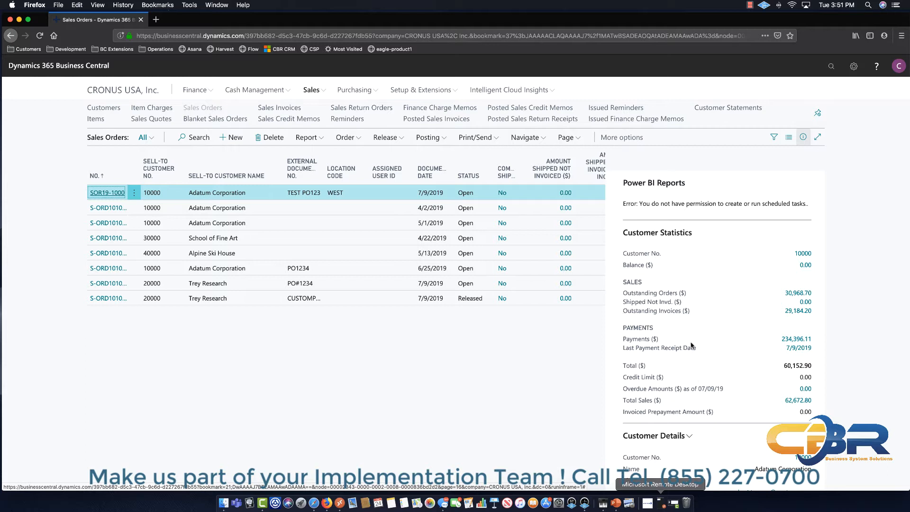
mouse_move(677, 311)
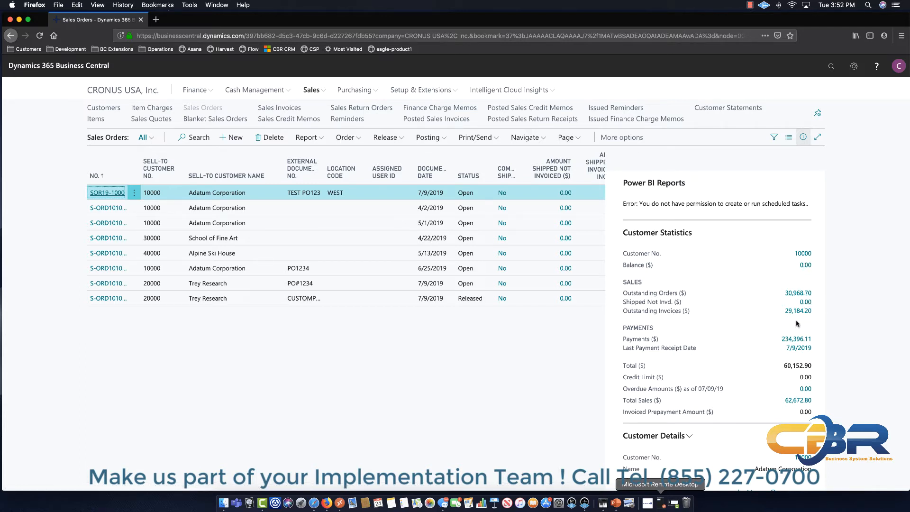
scroll(774, 377, down, 3)
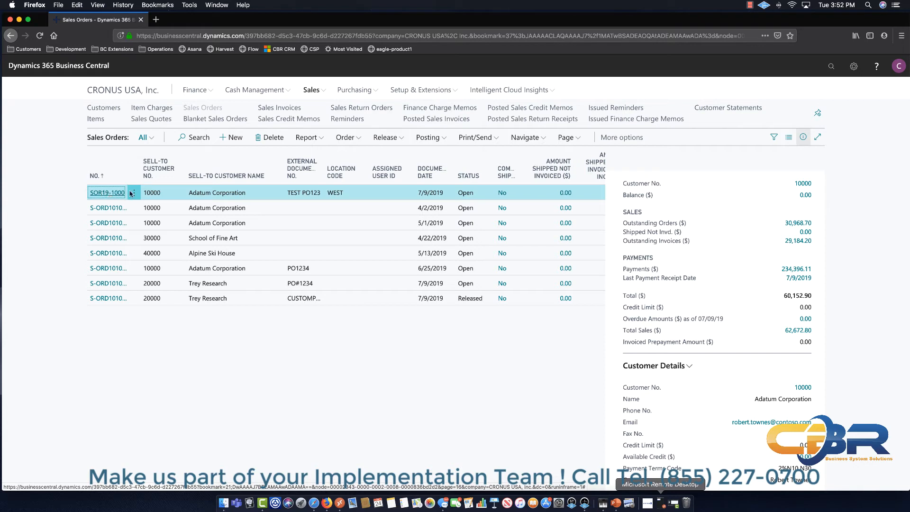
Search the sales orders list for 1234 and again for 123, clearing the search after each
click(194, 140)
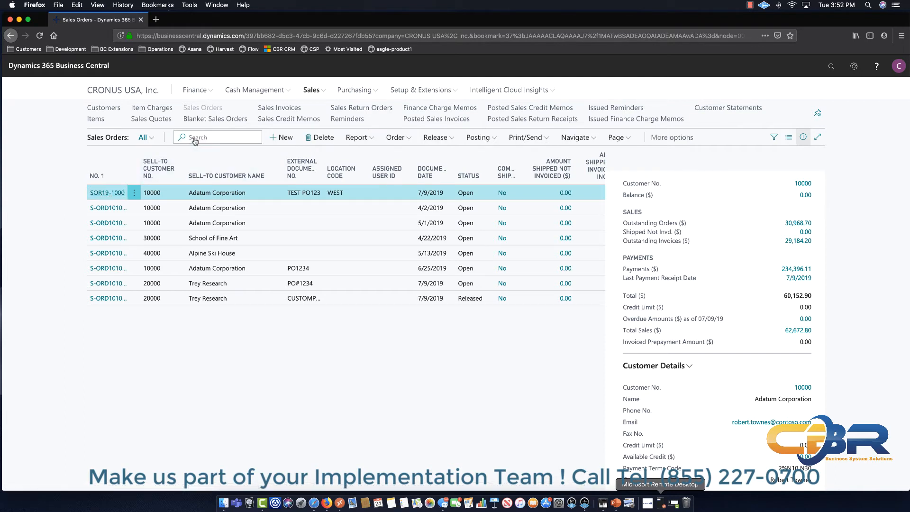
text(1234)
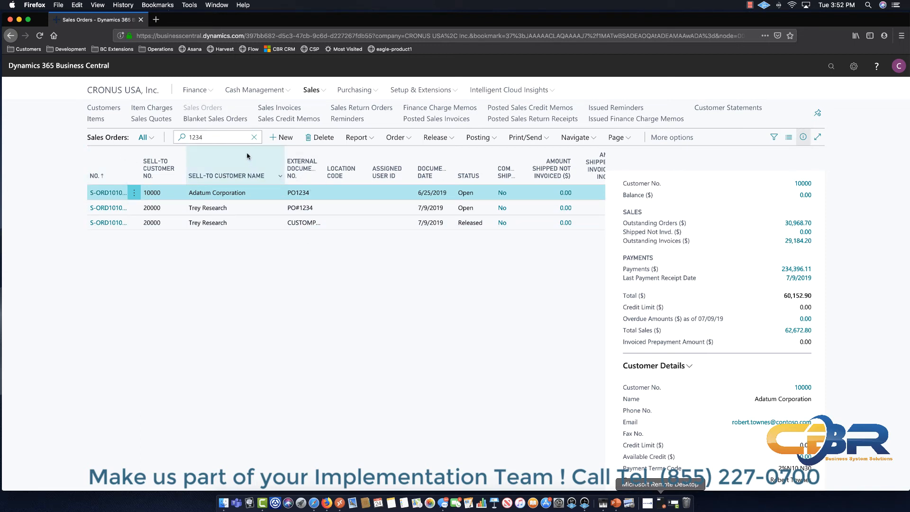
click(254, 138)
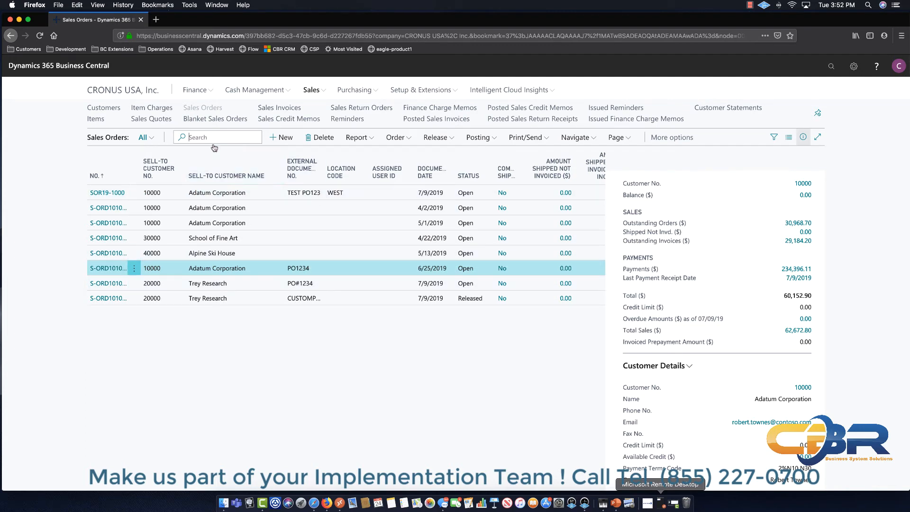
text(123)
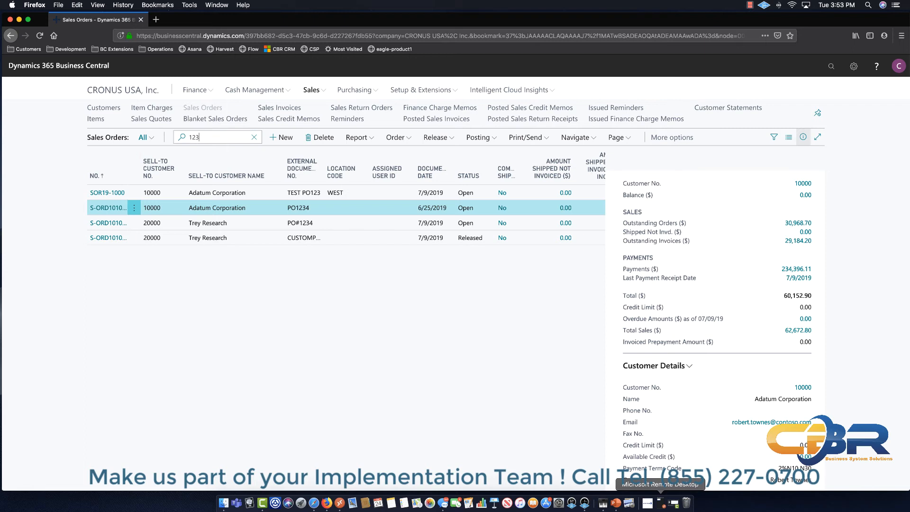
key(BackSpace)
key(BackSpace)
key(BackSpace)
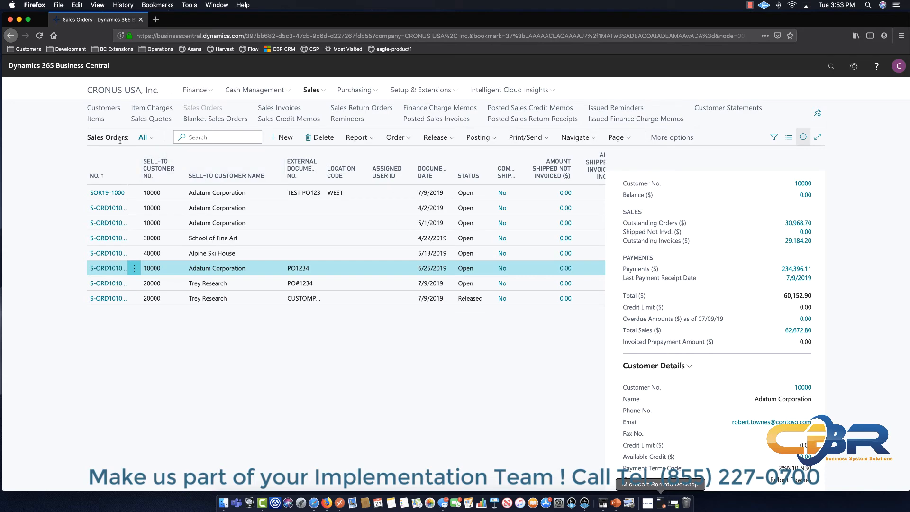
Open the customers list and change its layout from tiles to a list, leaving the filter pane hidden
click(106, 111)
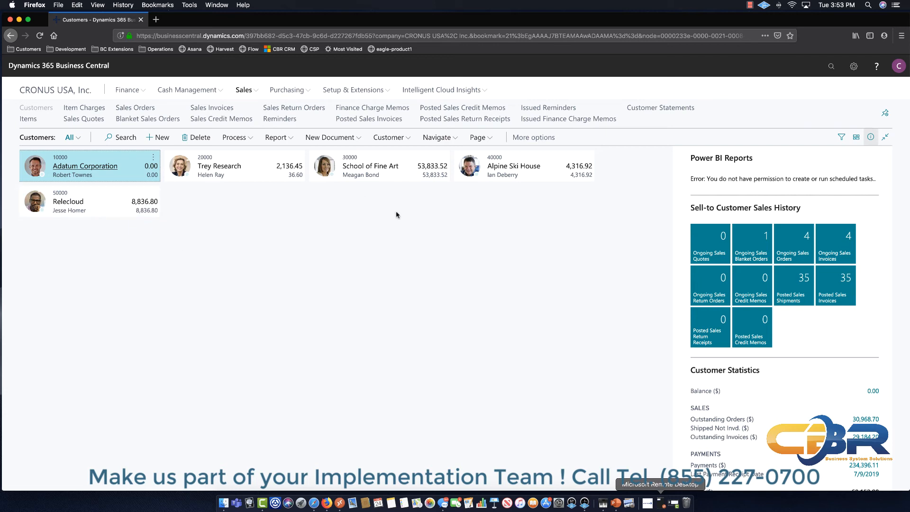
click(840, 138)
click(856, 137)
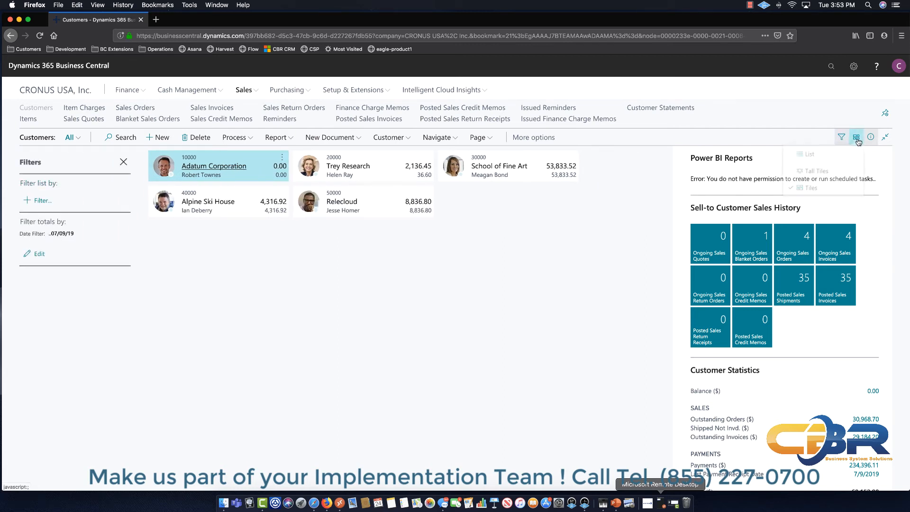
click(823, 157)
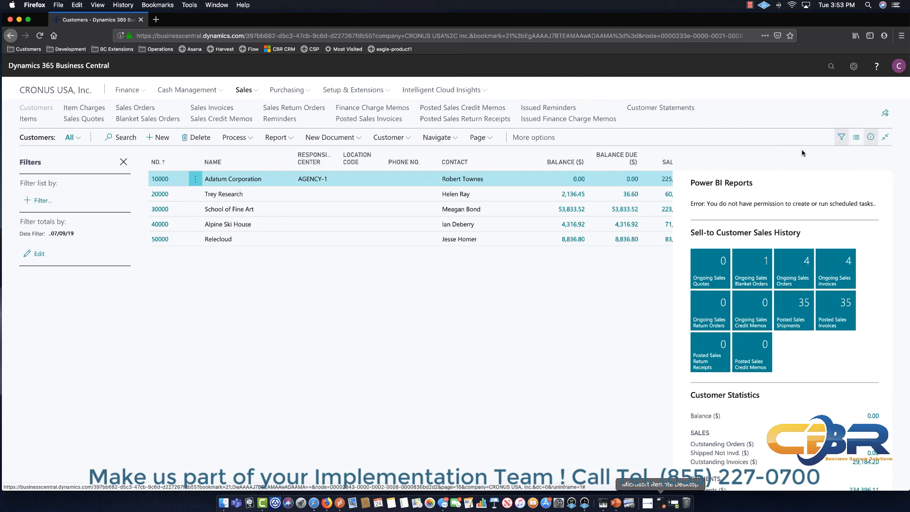
click(841, 137)
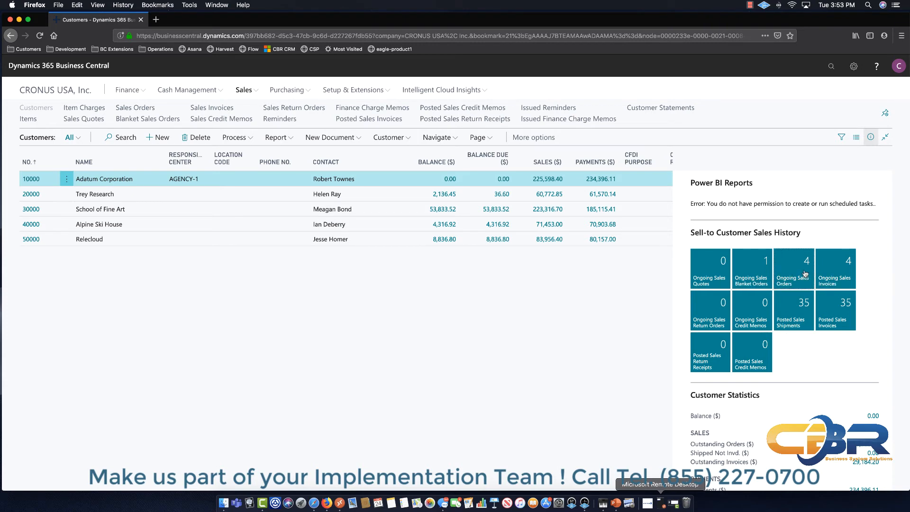
Review Adatum Corporation's ongoing sales orders, open the one dated 7/9/2019, and return to the customers list
click(807, 267)
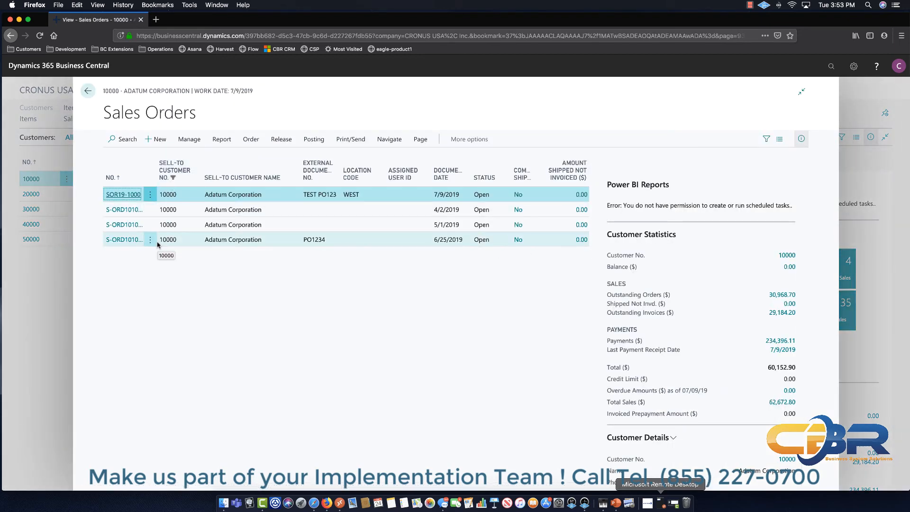
click(123, 195)
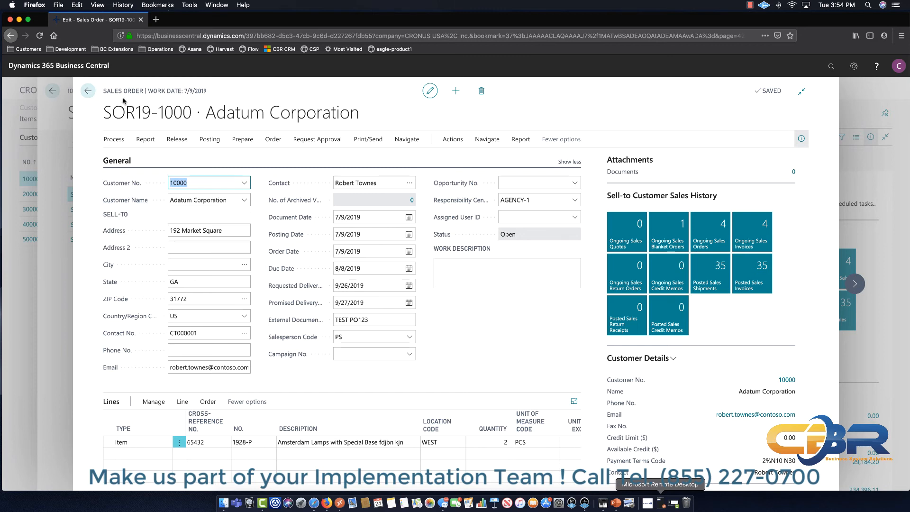
click(89, 91)
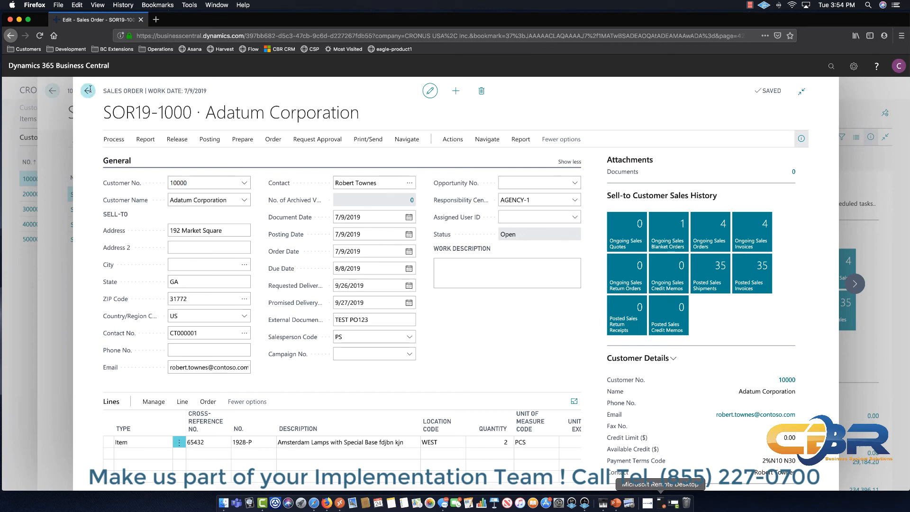
click(88, 91)
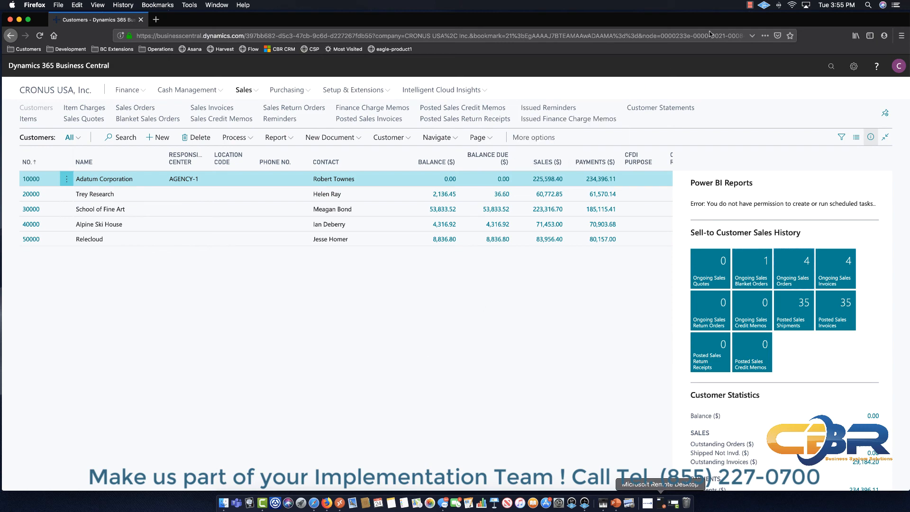
click(750, 6)
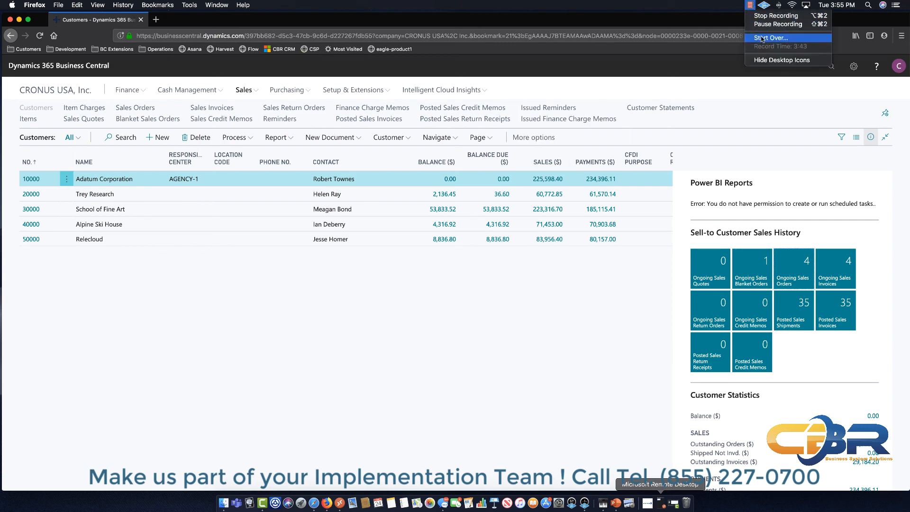